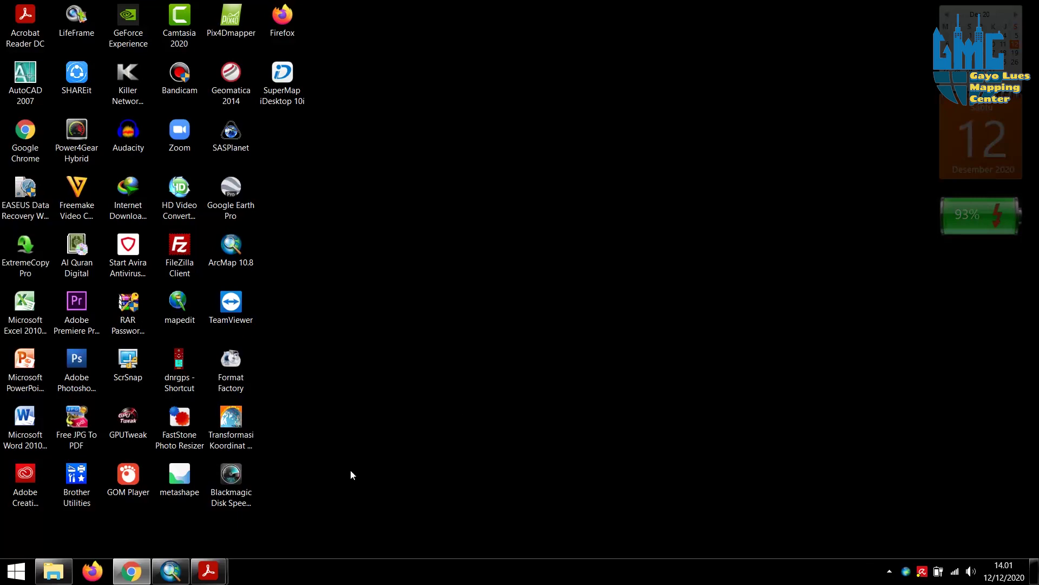
# - Switch to ArcMap and hide the _02_BATAS_ADMINISTRASI_AR layer so only the administrative boundary lines are displayed
pyautogui.click(167, 573)
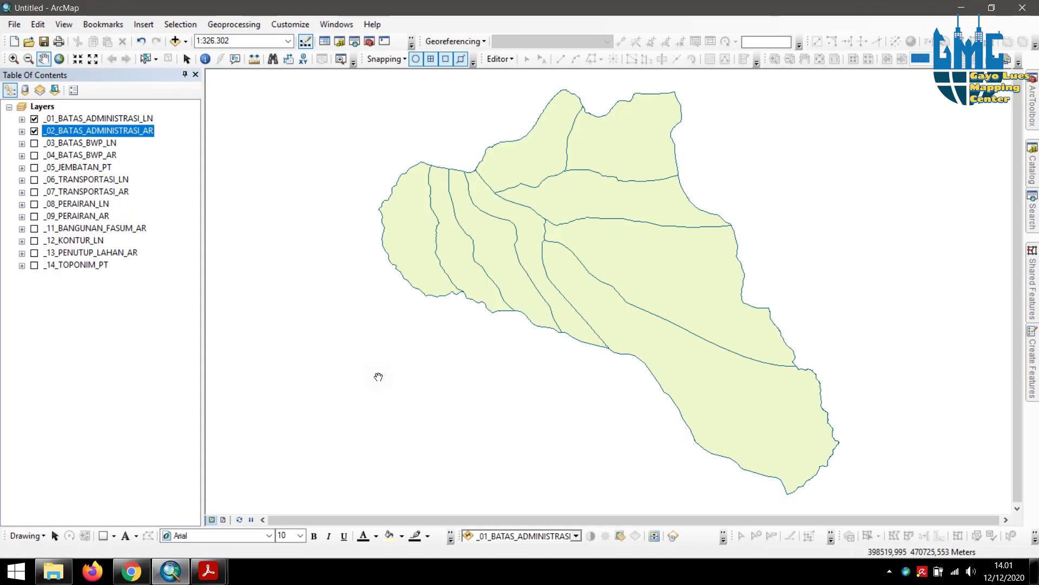
pyautogui.click(119, 335)
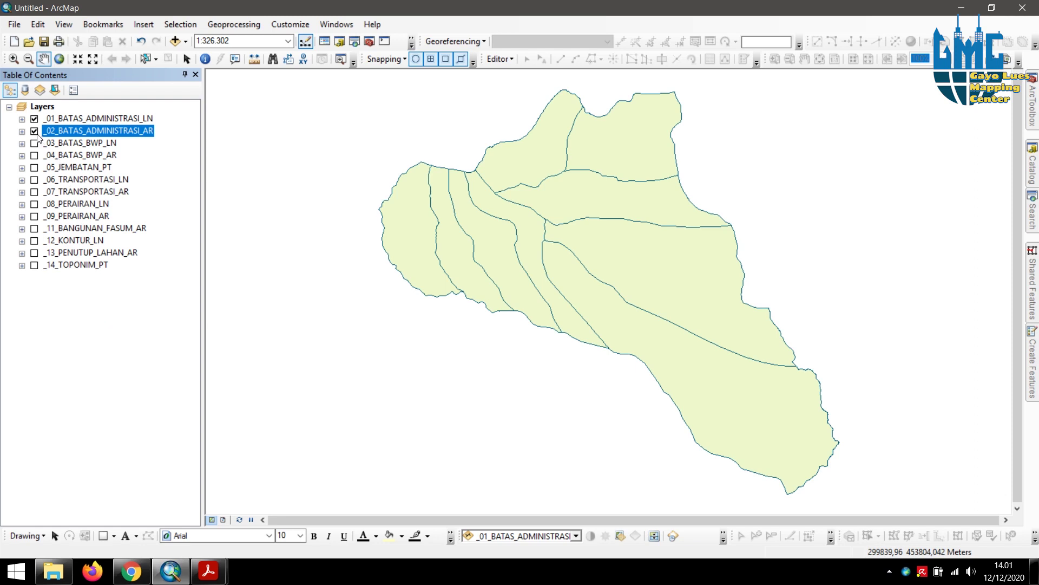
pyautogui.click(34, 130)
pyautogui.click(162, 449)
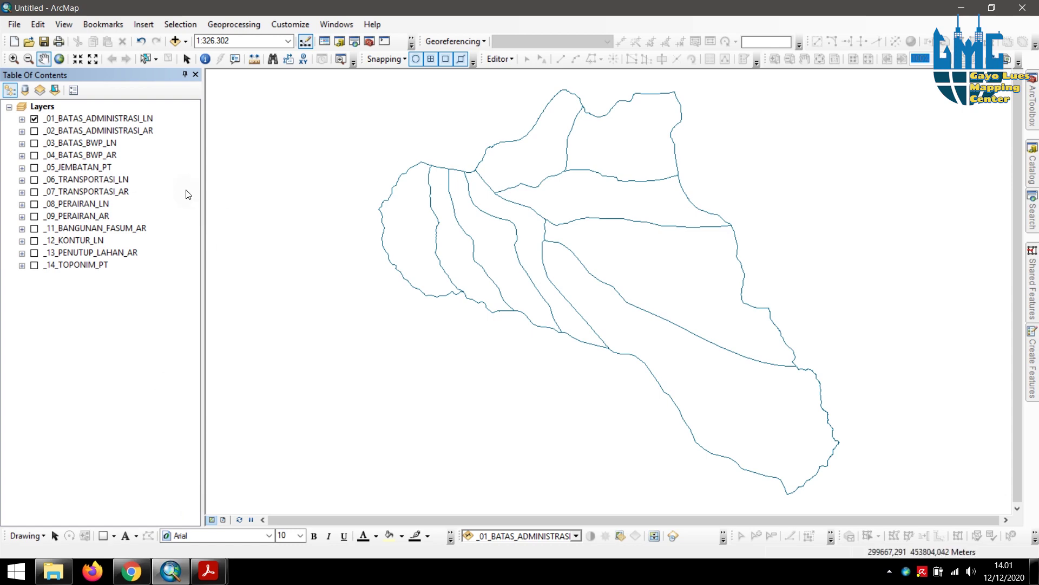
# - Open the V3_Spek Teknis PDF and examine the attribute requirements for 01_BATAS_ADMINITRASI_LN, including the example SUMBER entries
pyautogui.click(218, 581)
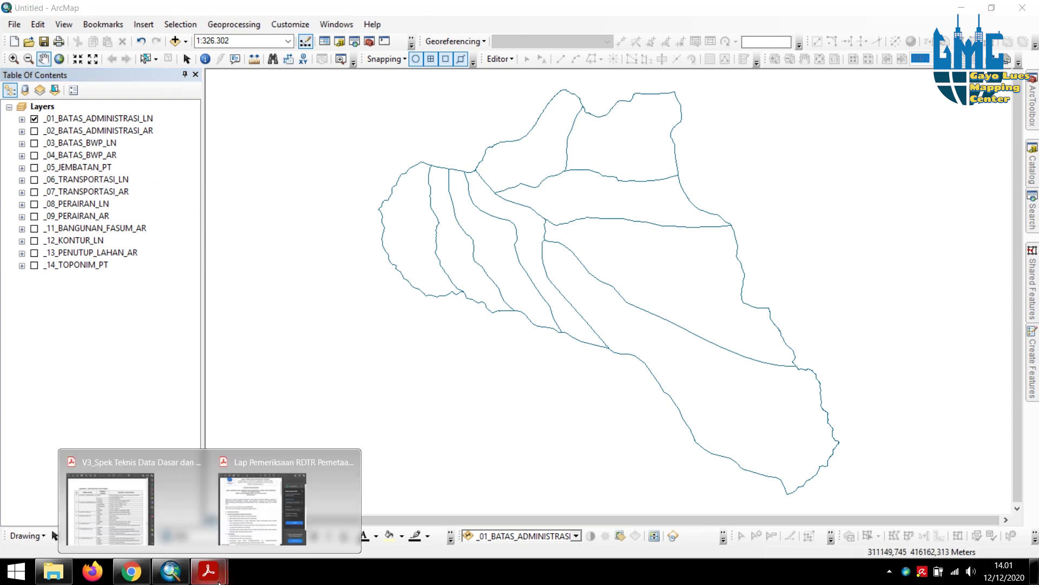
pyautogui.click(141, 528)
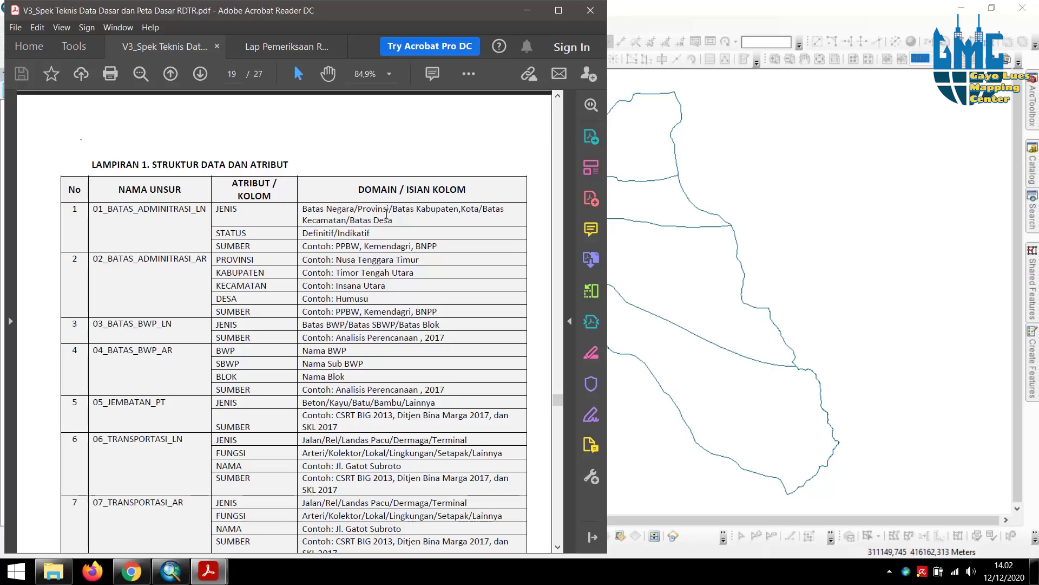
pyautogui.keyDown('ctrl'); pyautogui.scroll(1, 386, 214); pyautogui.keyUp('ctrl')
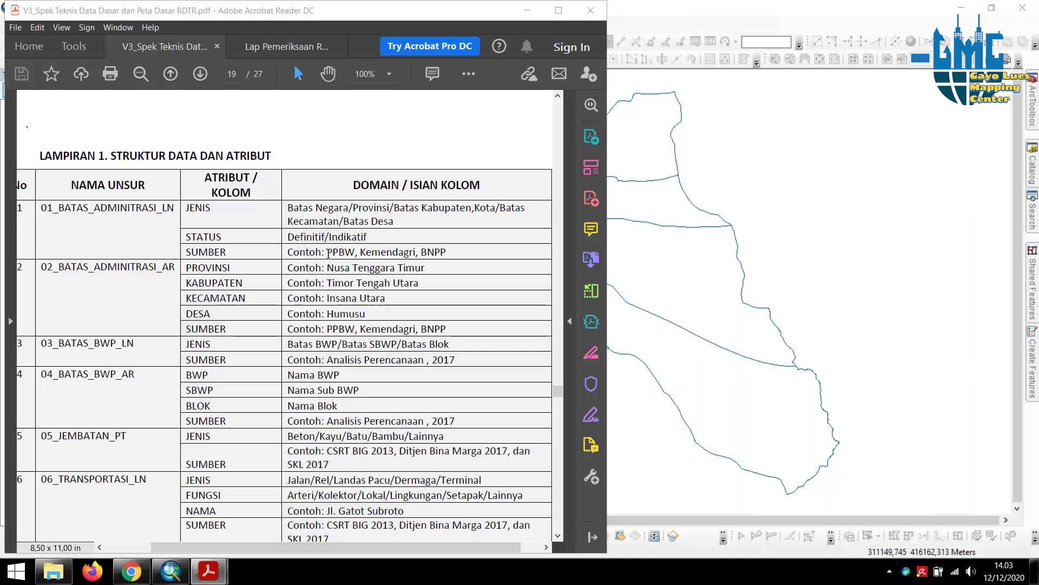
pyautogui.moveTo(328, 253); pyautogui.dragTo(344, 252)
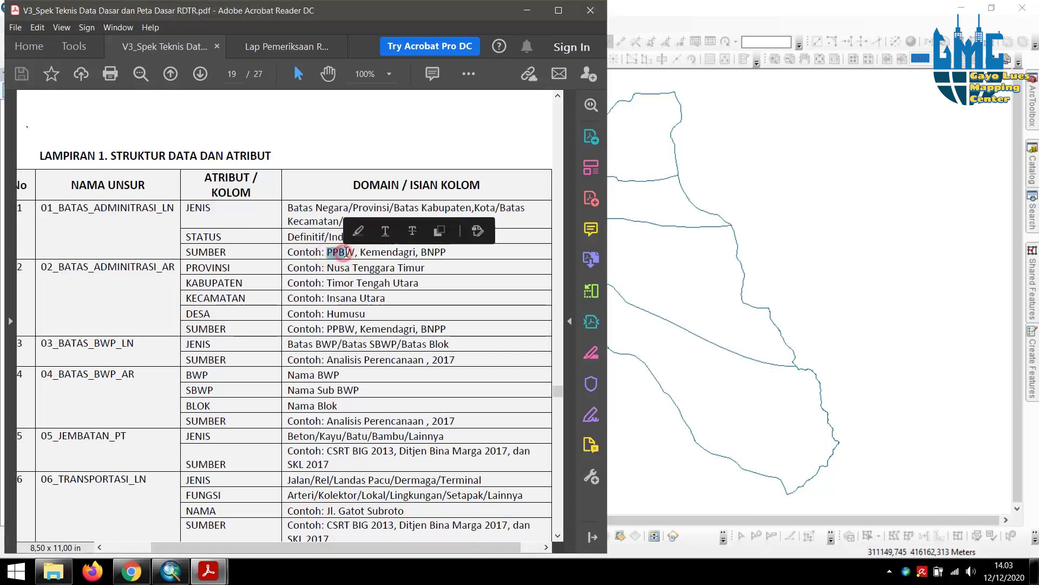
pyautogui.click(378, 253)
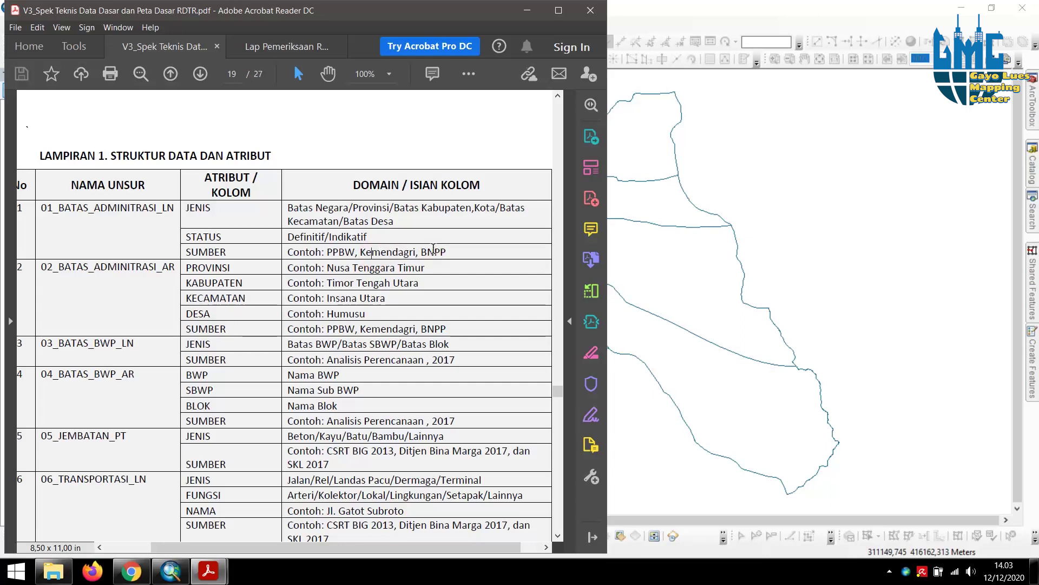
pyautogui.click(657, 16)
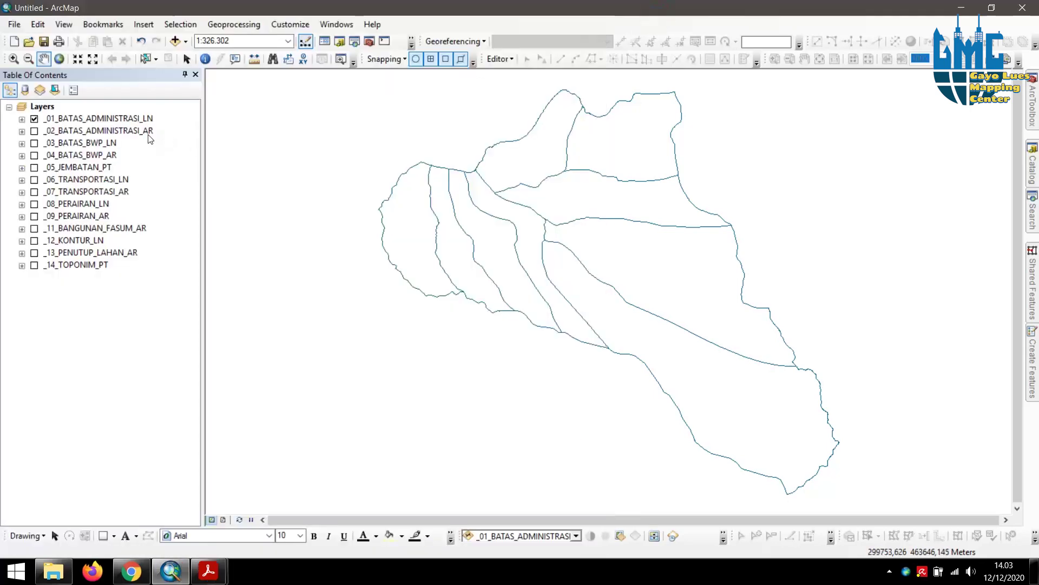
pyautogui.rightClick(87, 119)
pyautogui.click(48, 385)
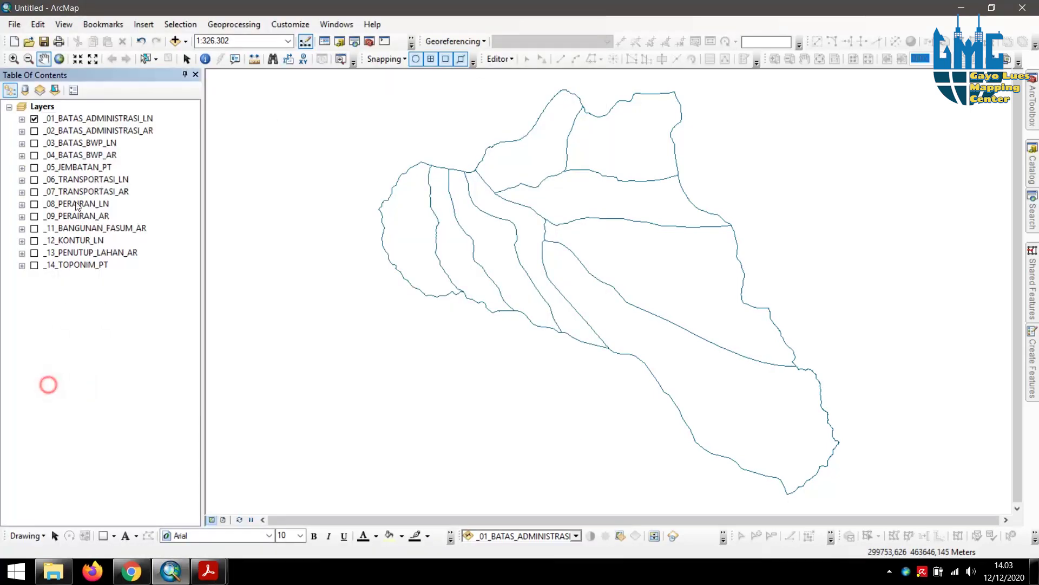
# - Return to the V3_Spek Teknis PDF and look through the Lampiran 1 data structure table across its feature classes
pyautogui.moveTo(209, 571)
pyautogui.click(157, 527)
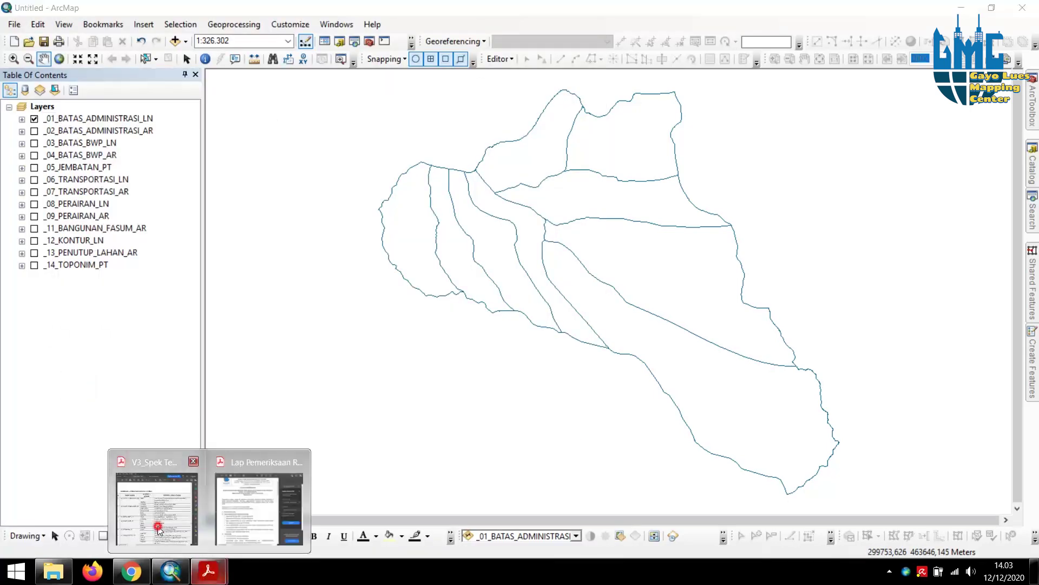
pyautogui.moveTo(208, 543); pyautogui.dragTo(187, 544)
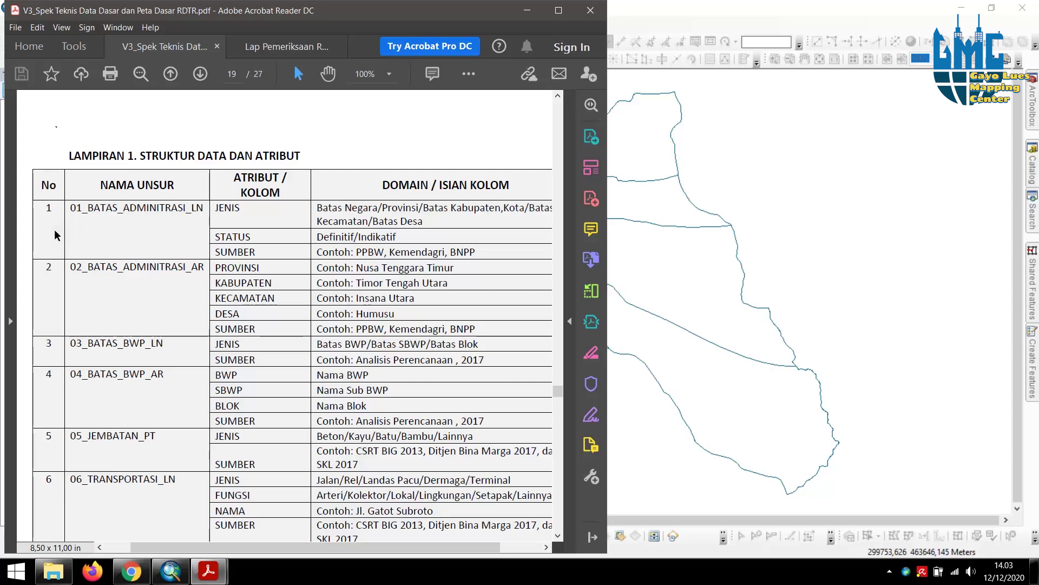
pyautogui.scroll(-15, 56, 235)
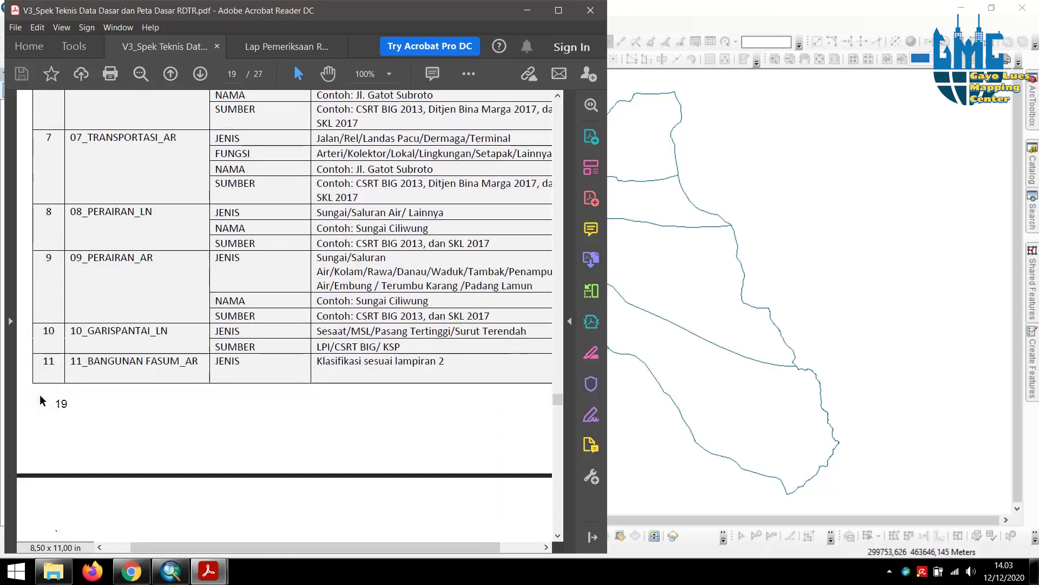
pyautogui.scroll(-10, 43, 395)
pyautogui.scroll(8, 46, 381)
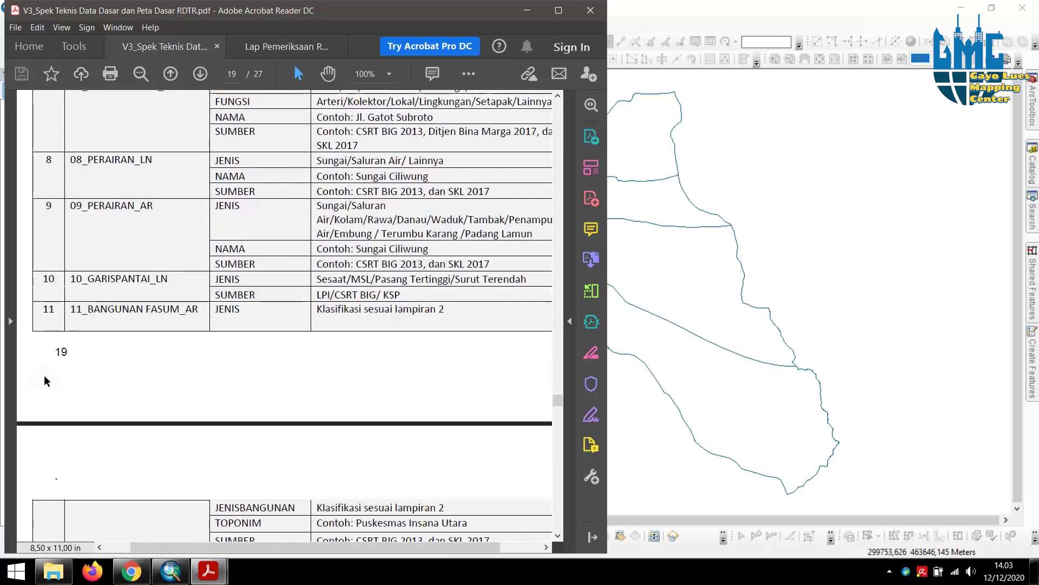
pyautogui.scroll(10, 46, 381)
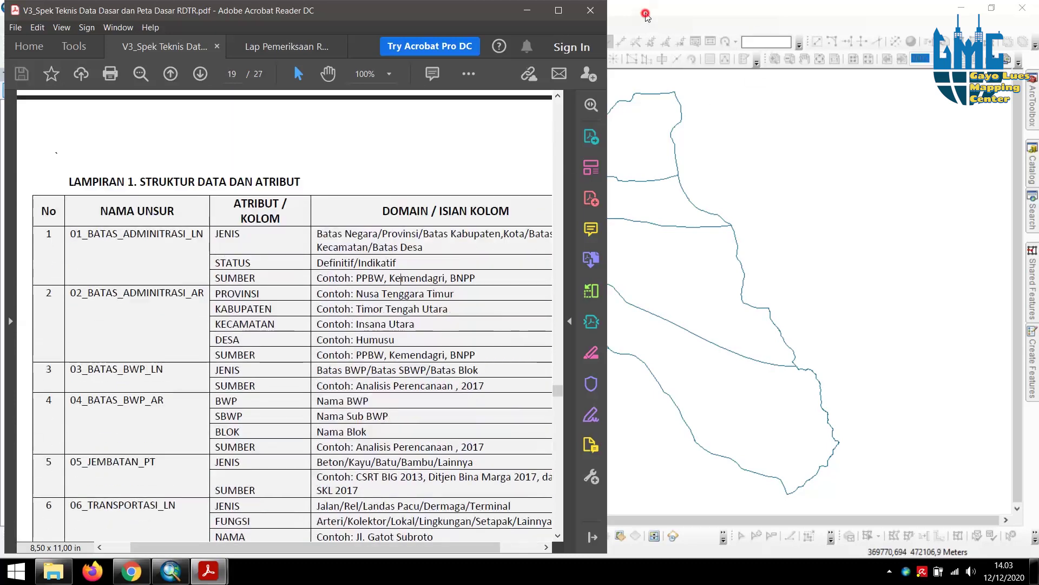
# - Open the attribute table of _01_BATAS_ADMINISTRASI_LN in ArcMap and check its JENIS field against the PDF specification
pyautogui.click(645, 15)
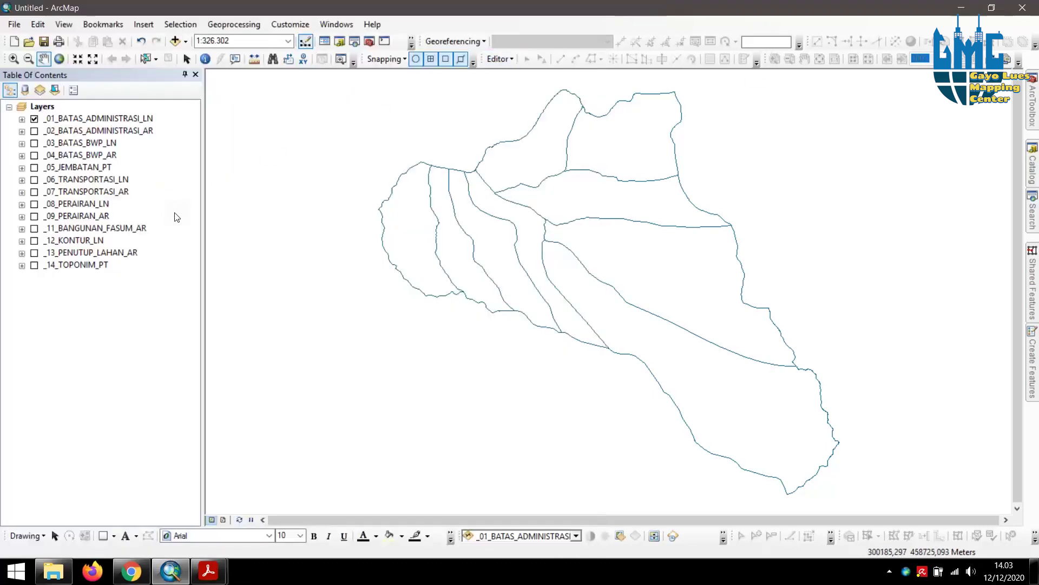
pyautogui.rightClick(100, 121)
pyautogui.click(130, 155)
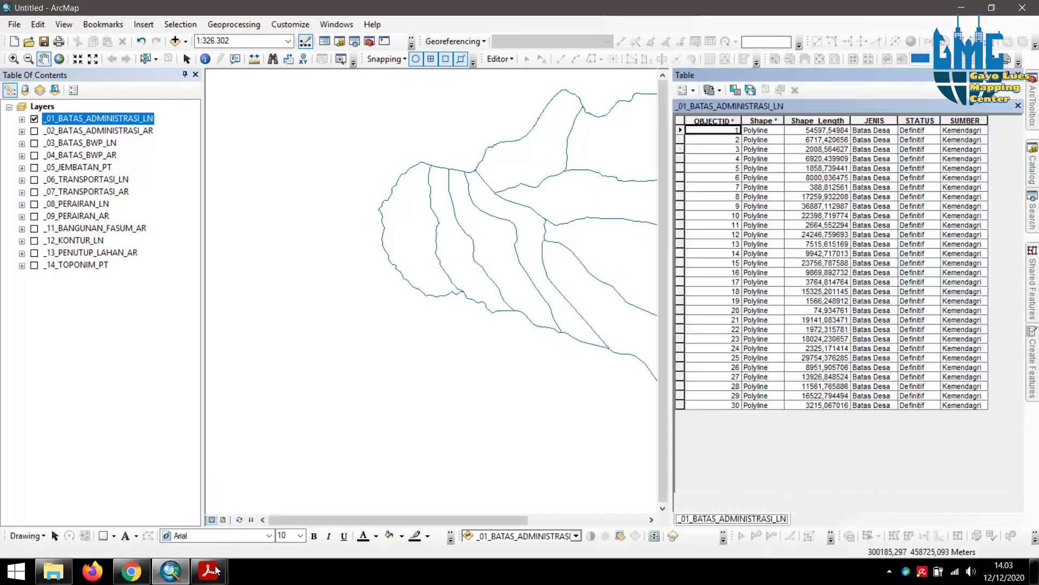
pyautogui.moveTo(216, 569)
pyautogui.click(176, 500)
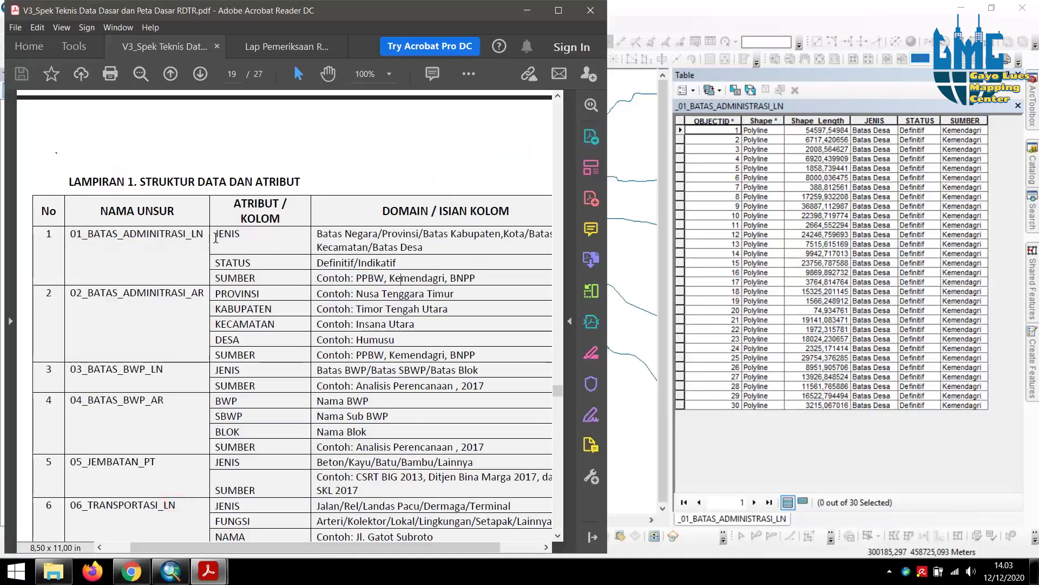
pyautogui.click(884, 116)
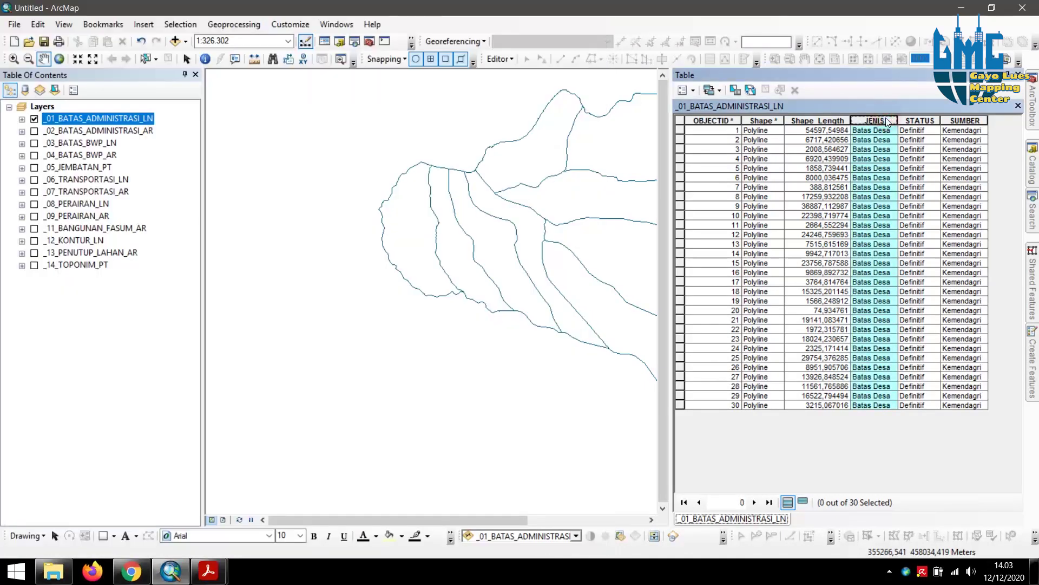
# - Open the Lap Pemeriksaan RDTR report PDF, read its administrative boundary section, and minimize it to return to ArcMap
pyautogui.click(209, 571)
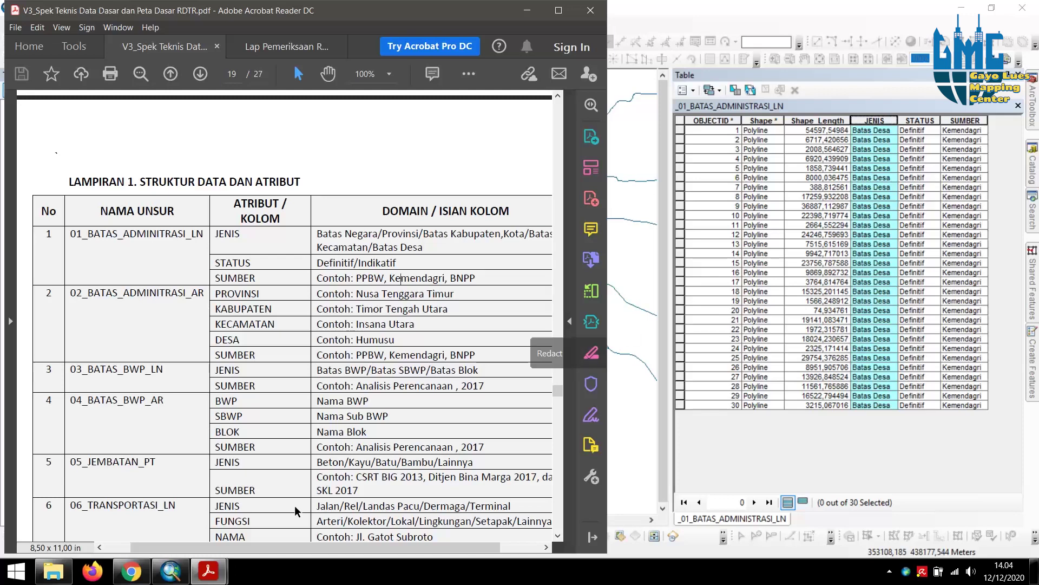
pyautogui.click(209, 574)
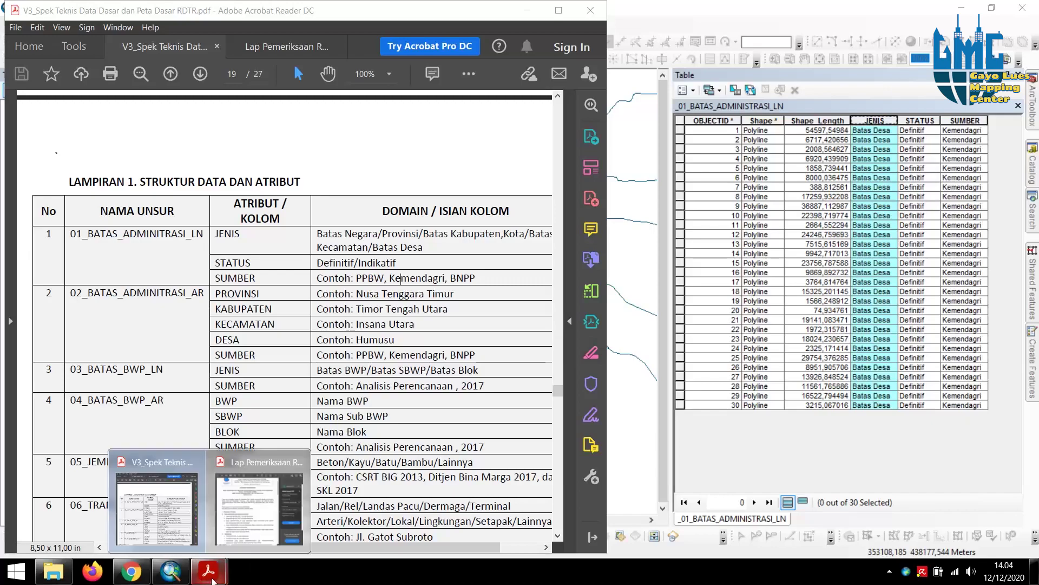
pyautogui.click(252, 526)
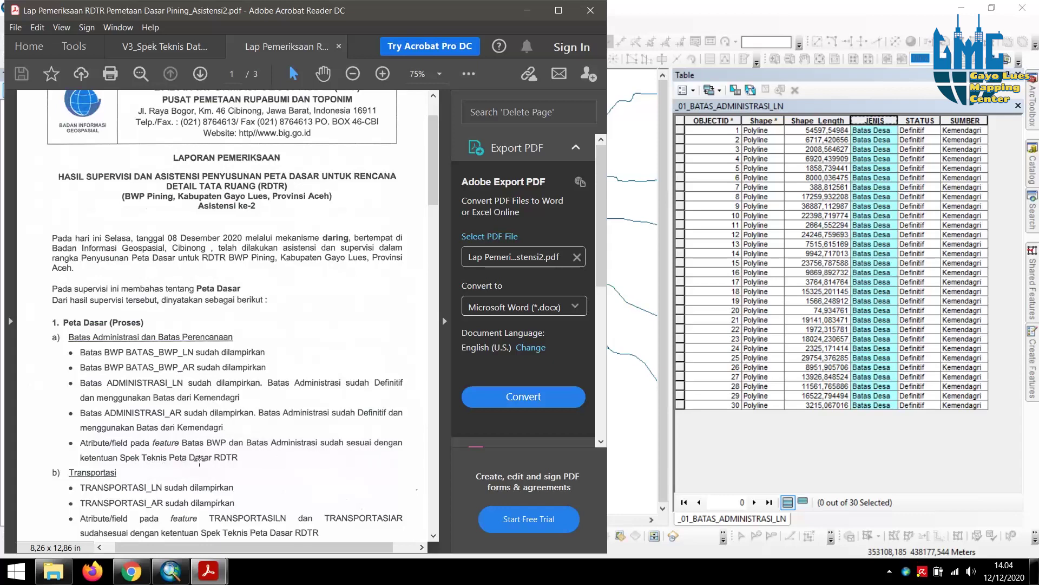
pyautogui.click(528, 12)
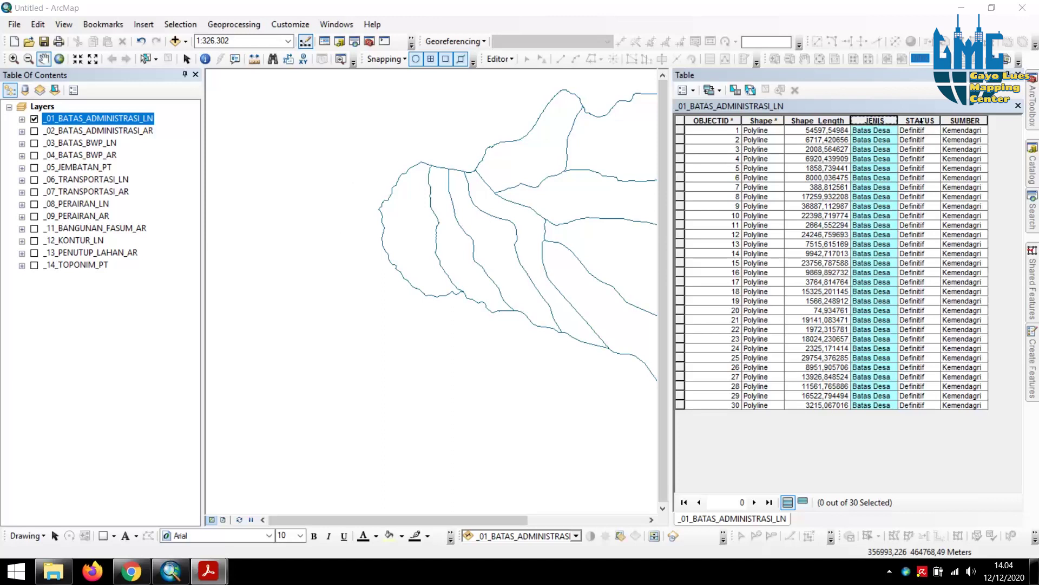
# - Highlight the JENIS, STATUS and SUMBER columns in the _01_BATAS_ADMINISTRASI_LN attribute table to review them
pyautogui.click(882, 130)
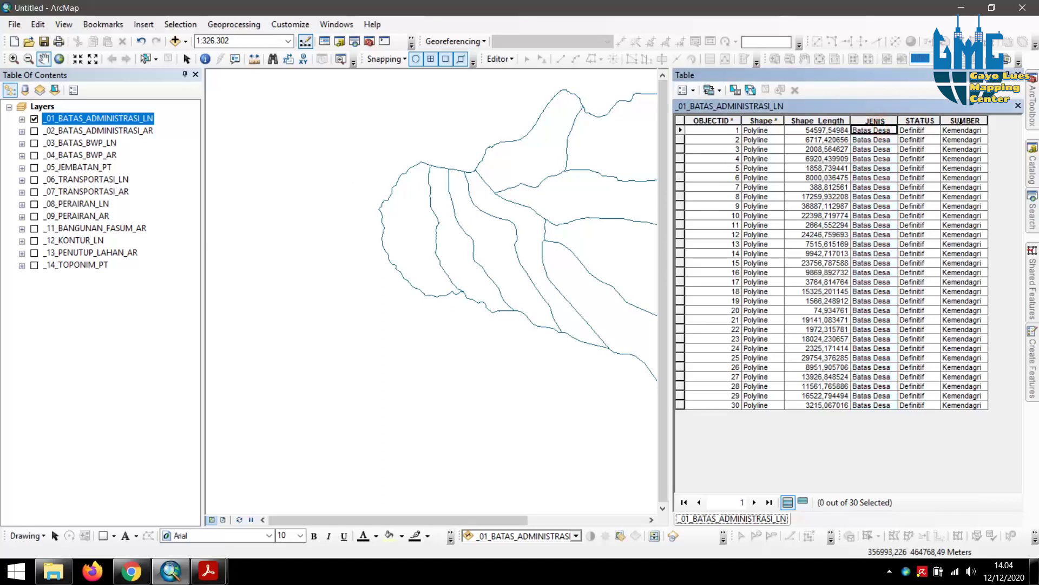
pyautogui.click(816, 121)
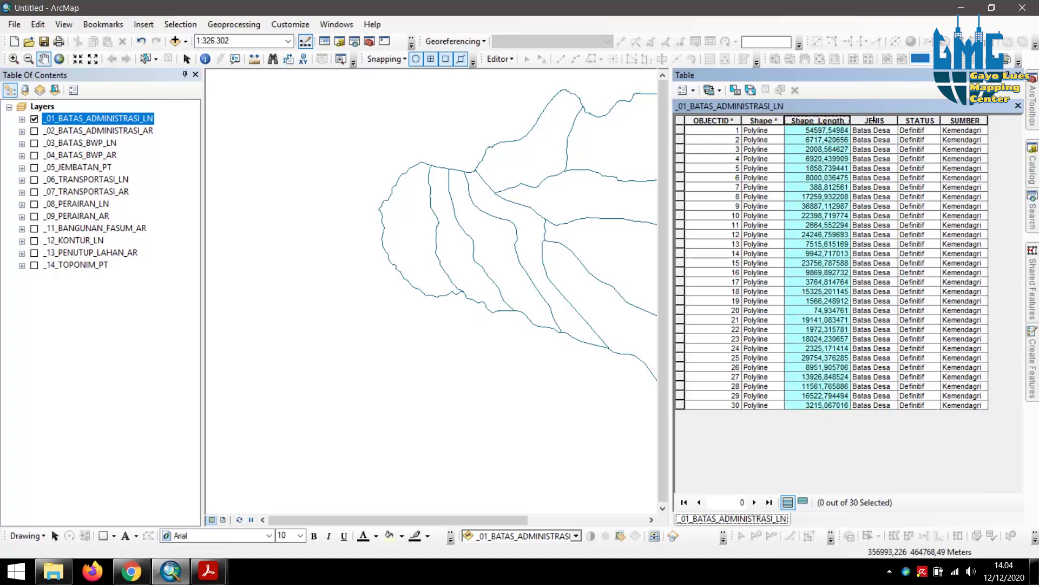
pyautogui.moveTo(874, 120); pyautogui.dragTo(954, 120)
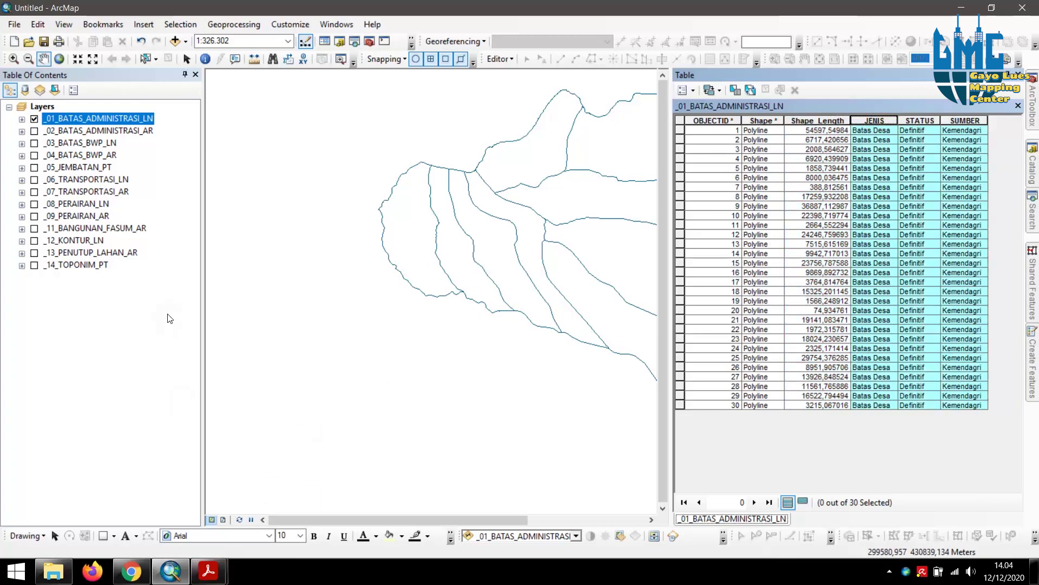
# - Show the _02_BATAS_ADMINISTRASI_AR layer and open its attribute table
pyautogui.click(35, 132)
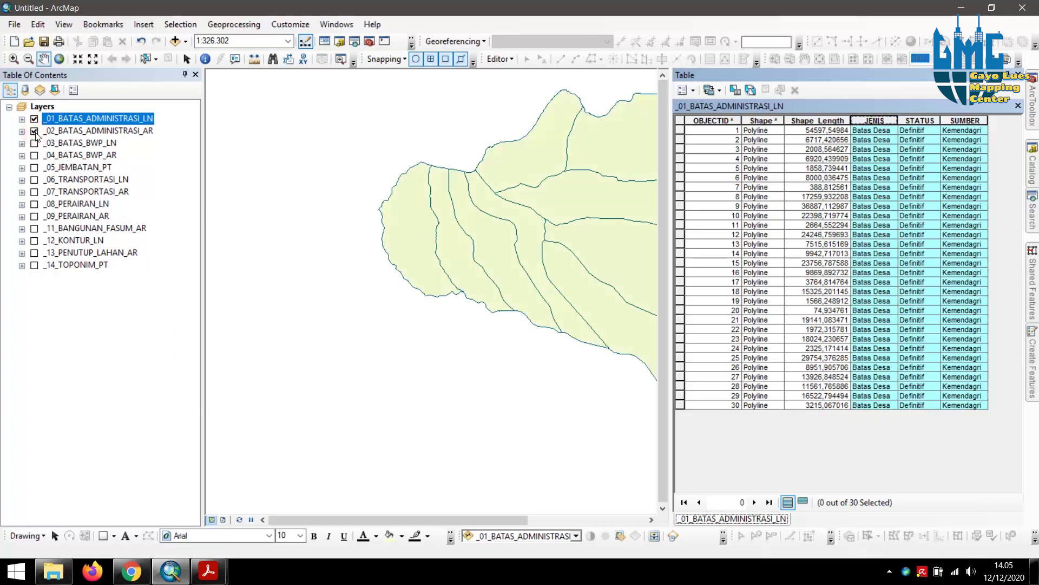
pyautogui.moveTo(424, 213); pyautogui.dragTo(254, 217)
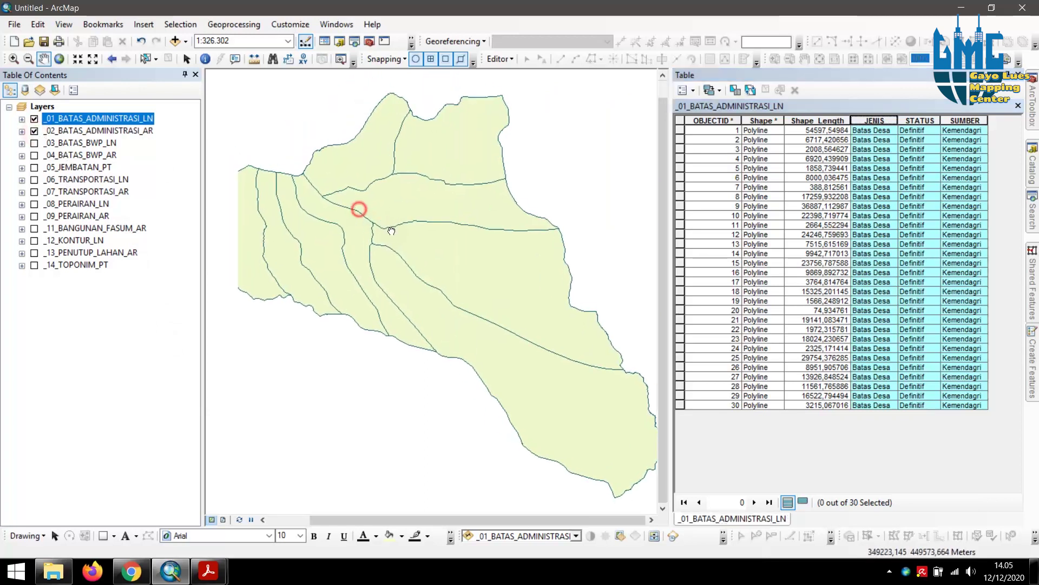
pyautogui.click(130, 131)
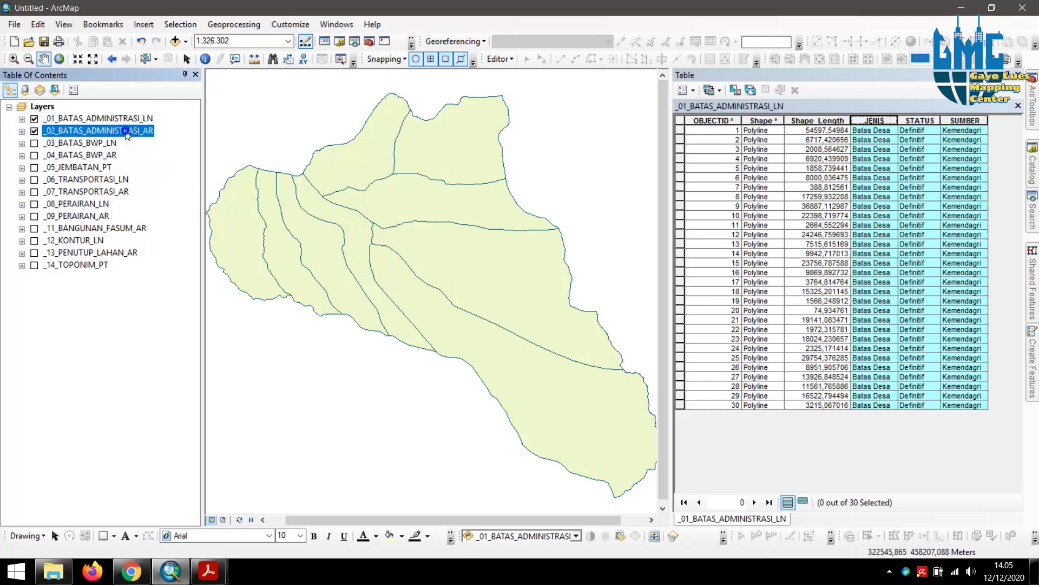
pyautogui.rightClick(126, 131)
pyautogui.click(163, 171)
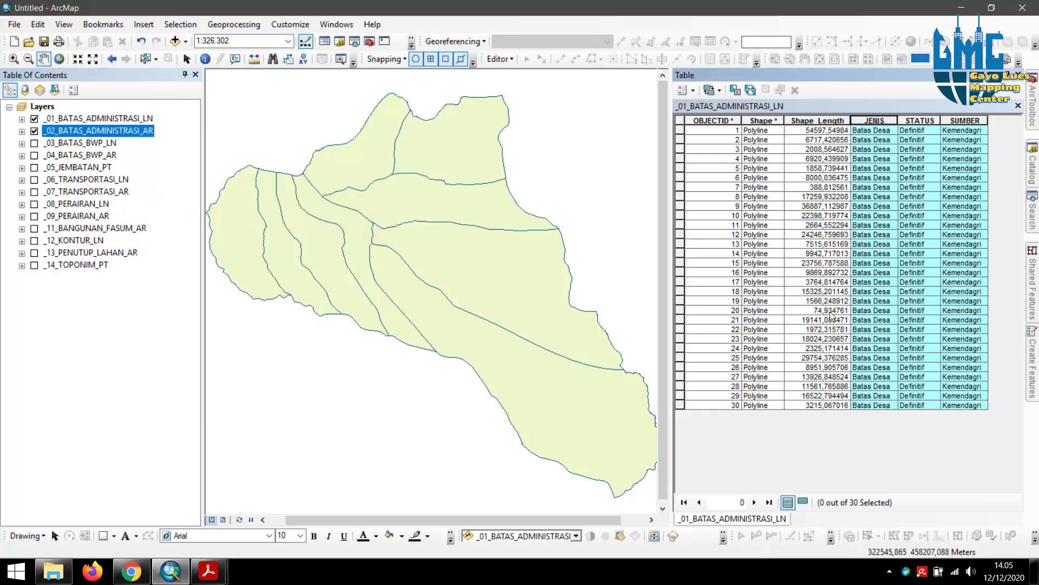
# - Highlight the DESA column and compare the _02_BATAS_ADMINISTRASI_AR attribute fields with the V3_Spek Teknis specification
pyautogui.moveTo(859, 488); pyautogui.dragTo(1015, 491)
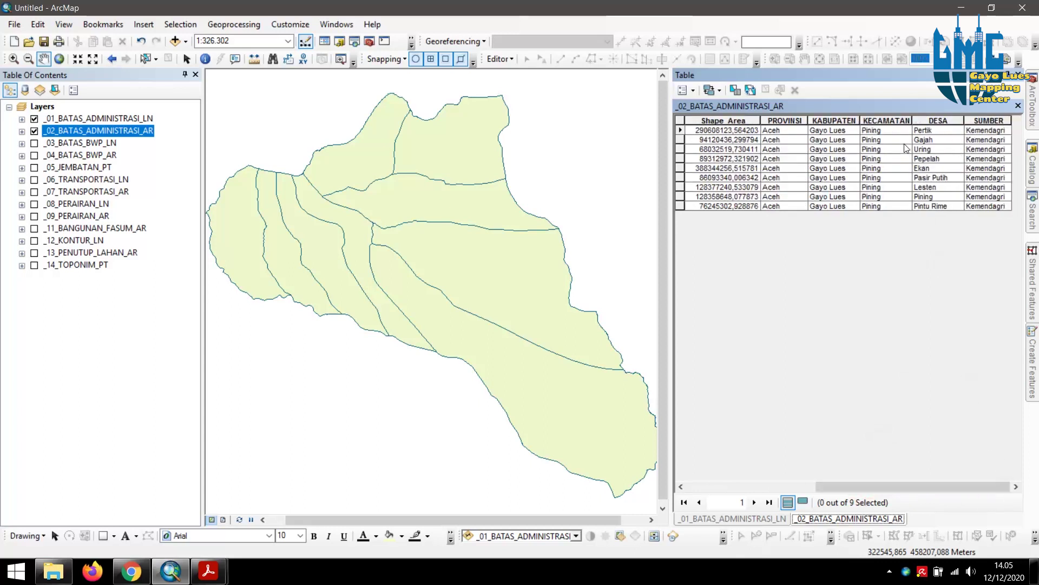
pyautogui.click(926, 121)
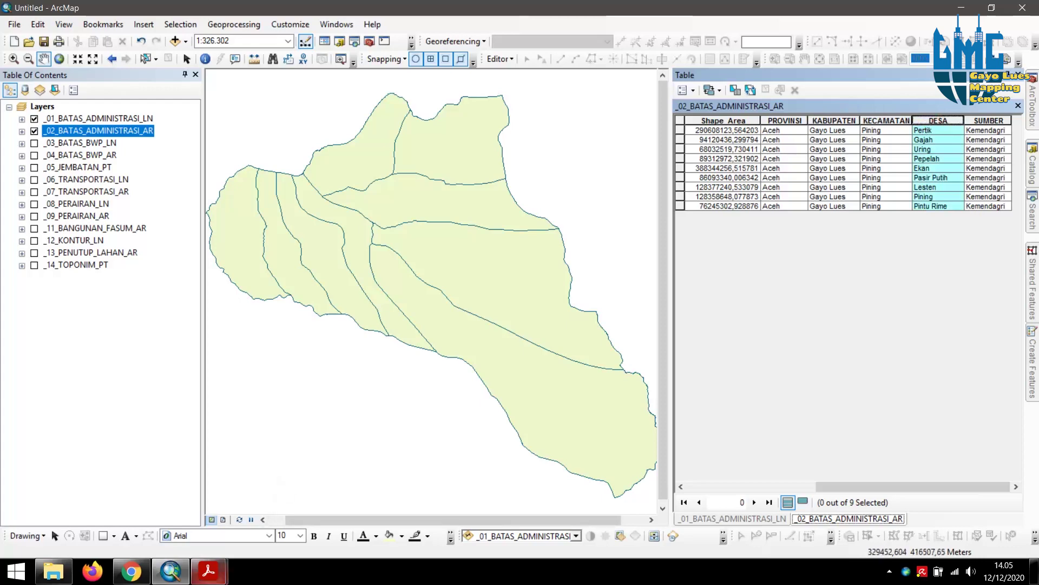
pyautogui.moveTo(208, 571)
pyautogui.click(151, 524)
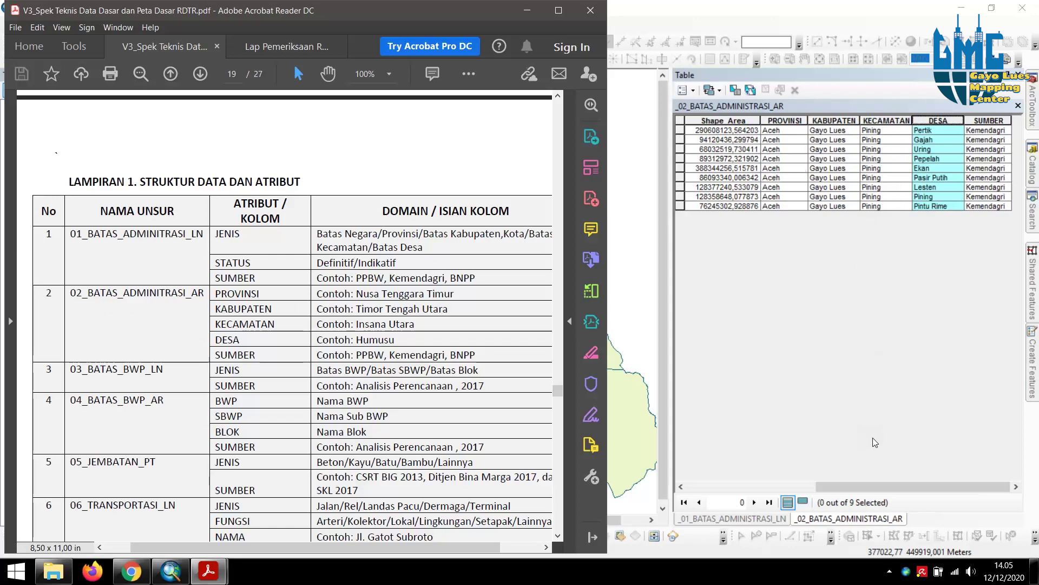
pyautogui.moveTo(917, 490); pyautogui.dragTo(979, 461)
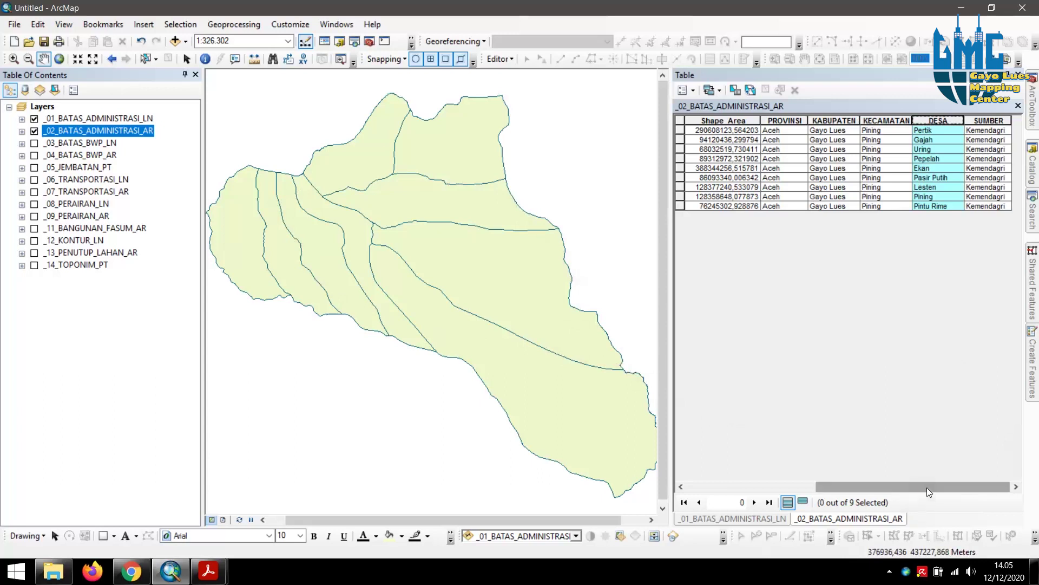
pyautogui.moveTo(926, 487)
pyautogui.mouseDown()
pyautogui.moveTo(913, 493)
pyautogui.moveTo(938, 492)
pyautogui.mouseUp()
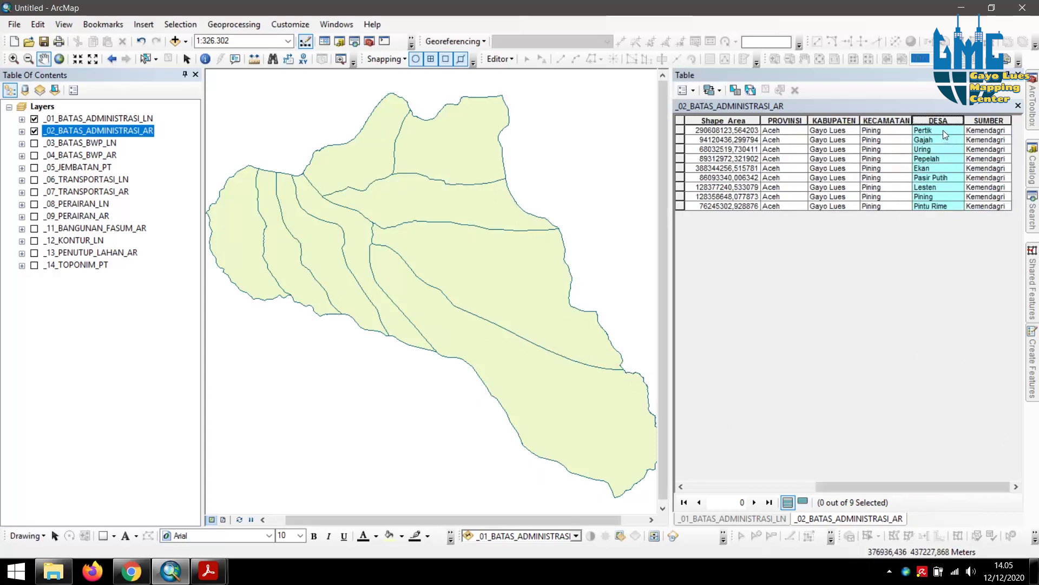
# - Highlight the PROVINSI through SUMBER columns of _02_BATAS_ADMINISTRASI_AR and check them against the attribute list in the V3_Spek Teknis PDF
pyautogui.click(943, 130)
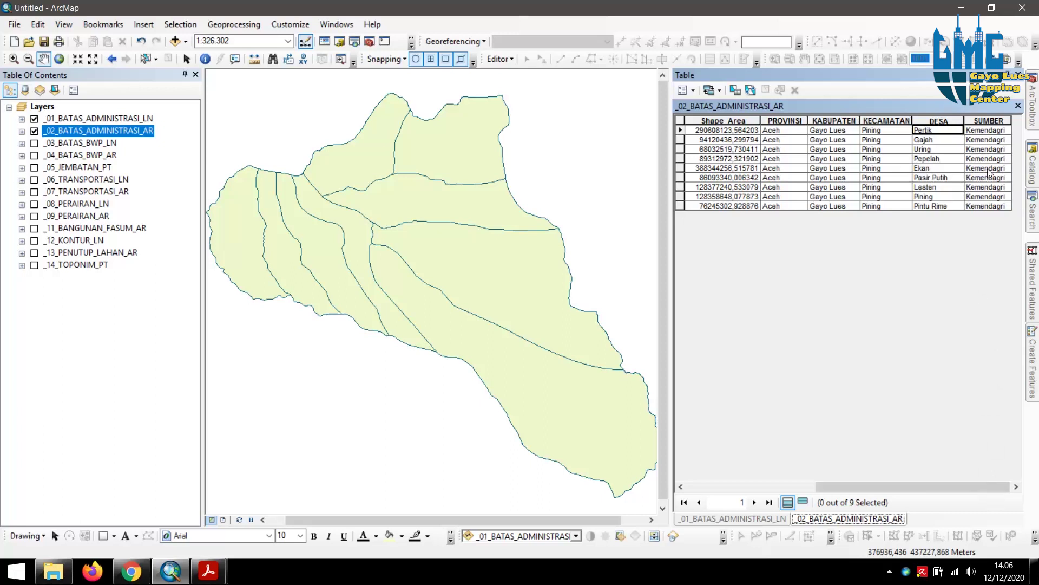
pyautogui.moveTo(799, 120); pyautogui.dragTo(985, 124)
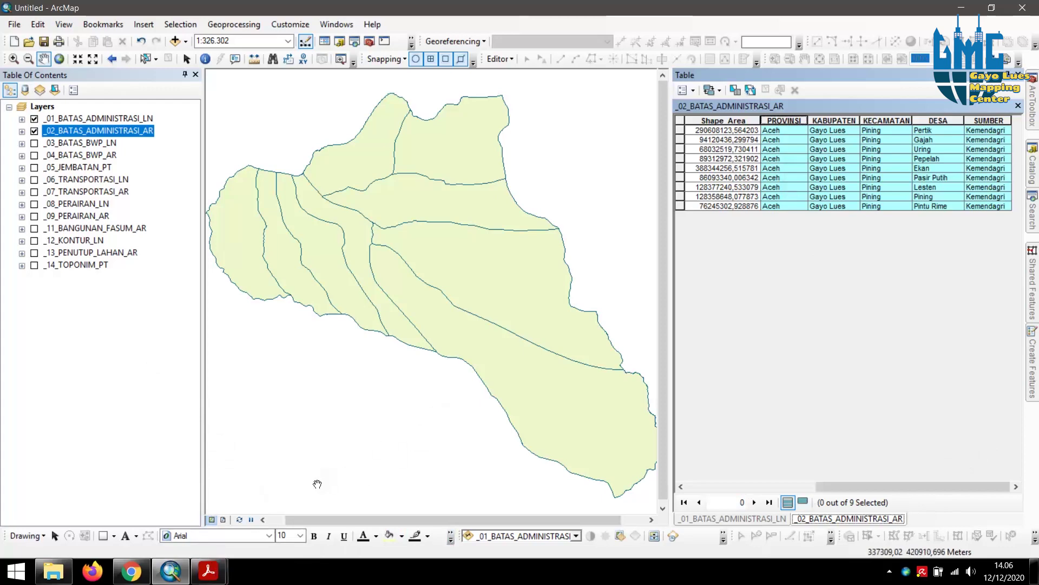
pyautogui.click(207, 568)
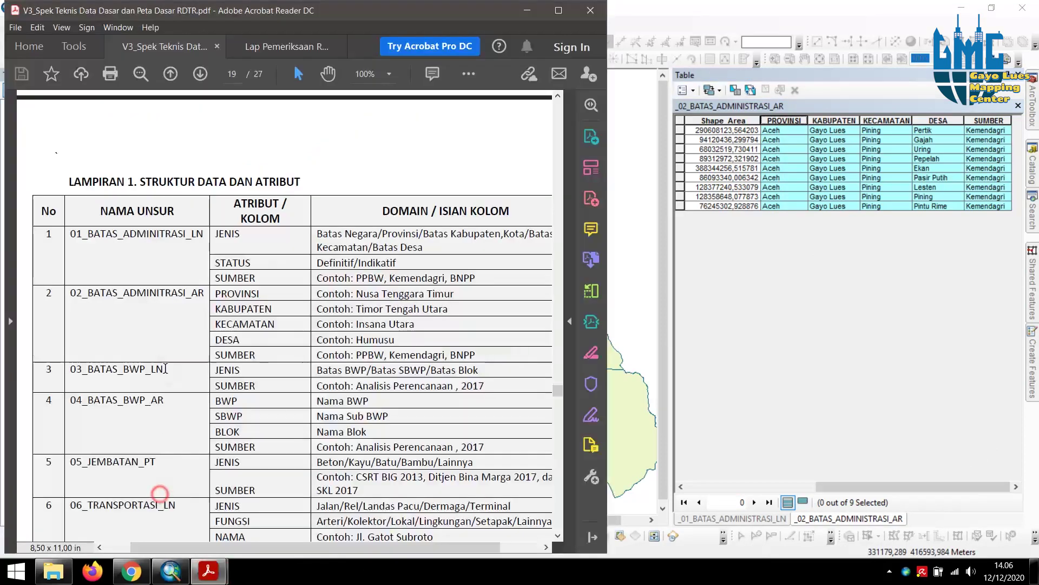
pyautogui.click(198, 520)
# - In Chrome, locate V3_Spek Teknis Data Dasar dan Peta Dasar RDTR.pdf in the tataruang.big.go.id reference library, cancel its repeat download and minimize the browser
pyautogui.click(130, 570)
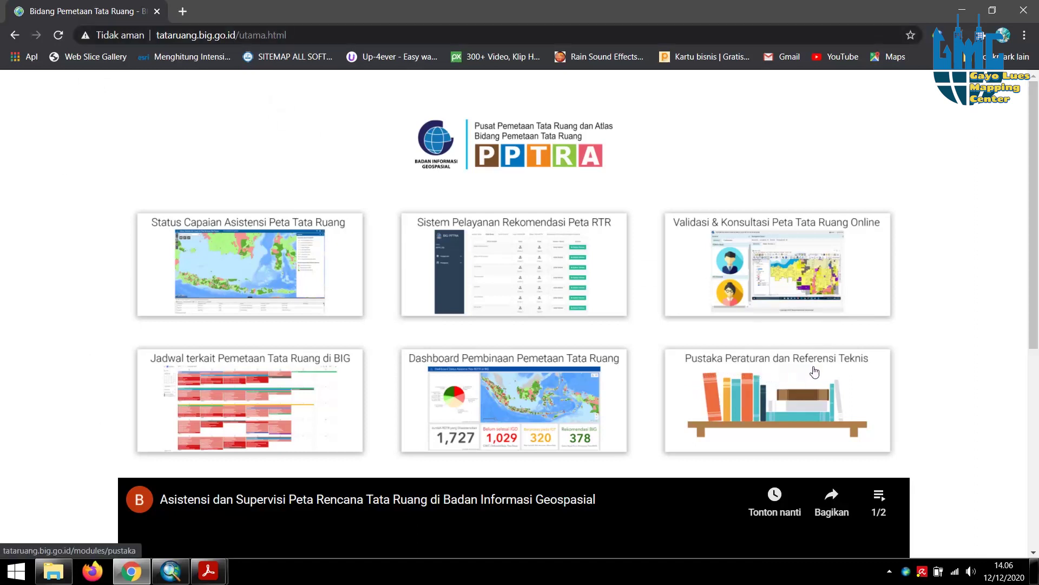
pyautogui.click(781, 381)
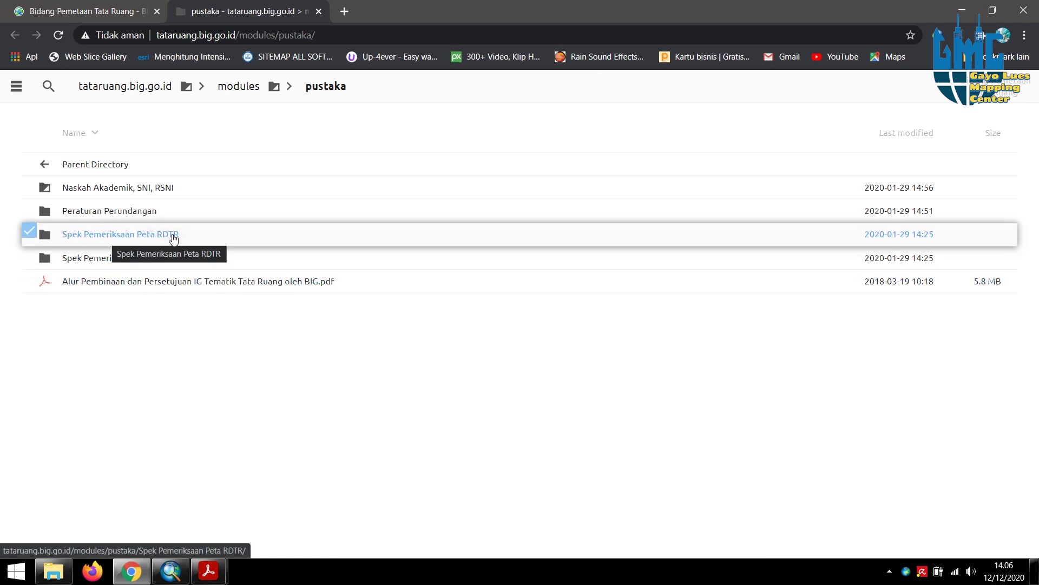
pyautogui.click(199, 234)
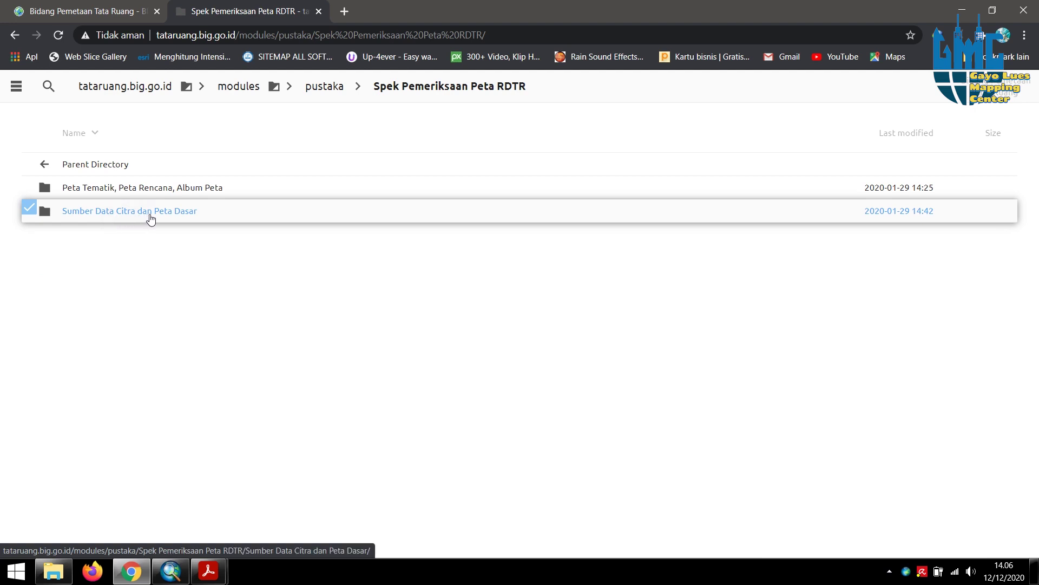
pyautogui.click(198, 216)
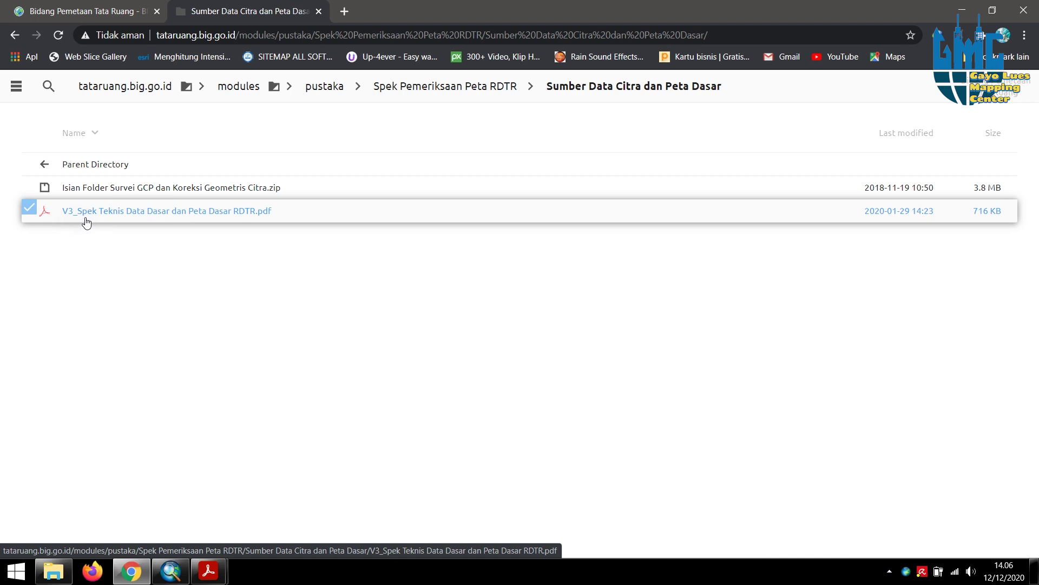
pyautogui.click(284, 215)
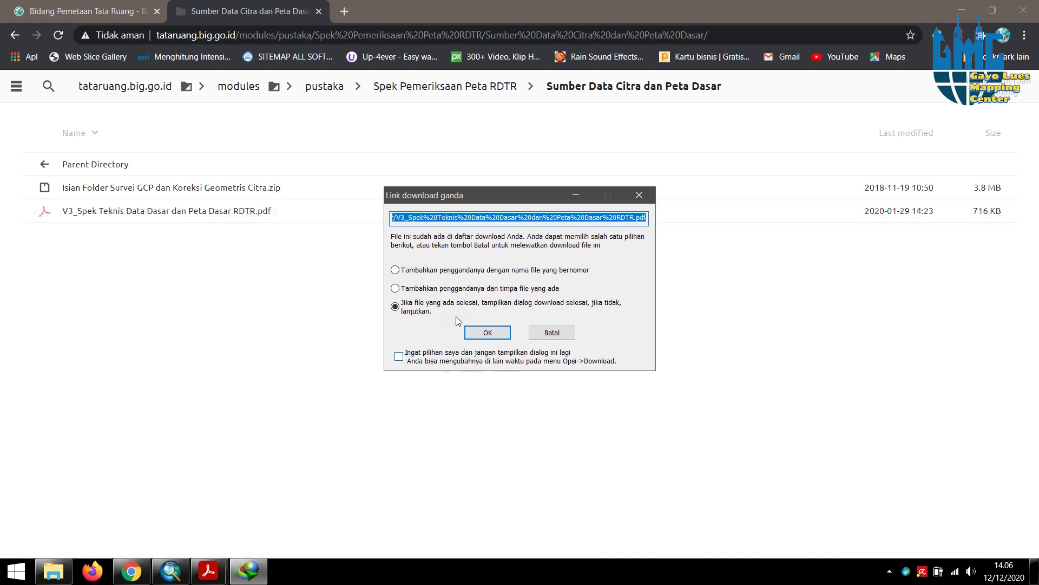
pyautogui.click(551, 337)
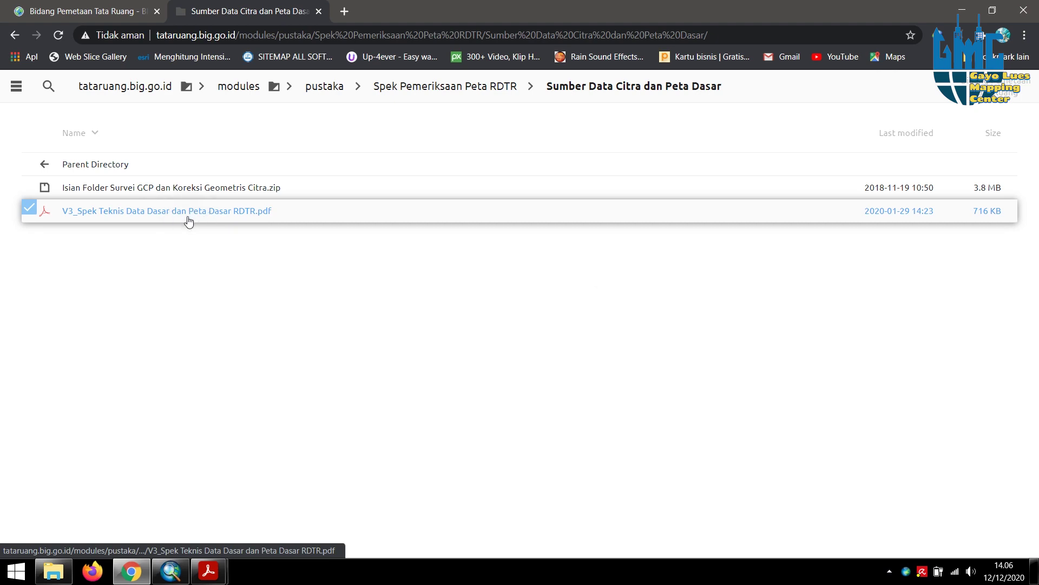
pyautogui.click(967, 15)
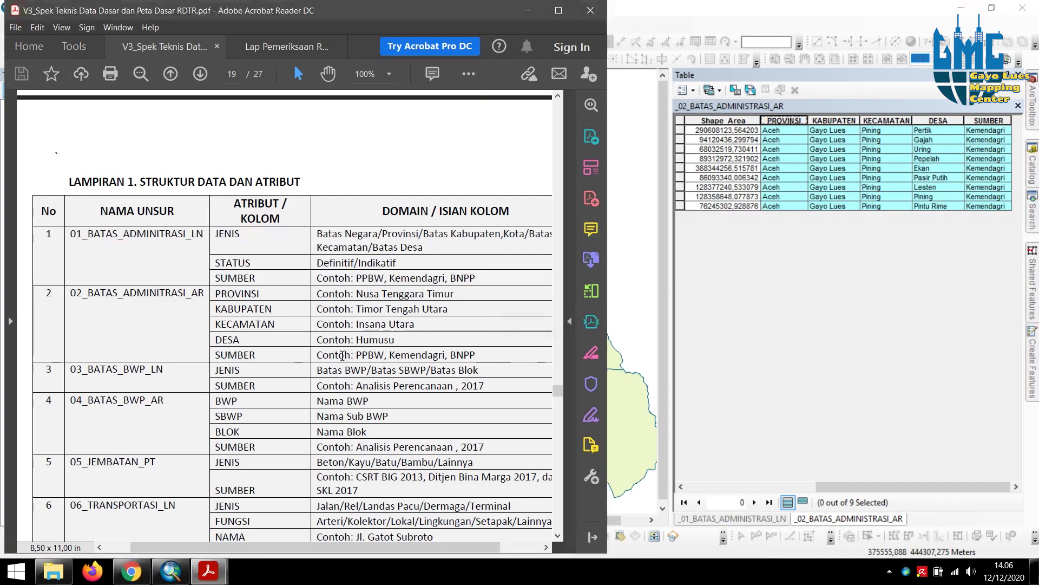
# - Back in ArcMap, show the _03_BATAS_BWP_LN layer, open its attribute table and highlight the JENIS column
pyautogui.scroll(-3, 343, 355)
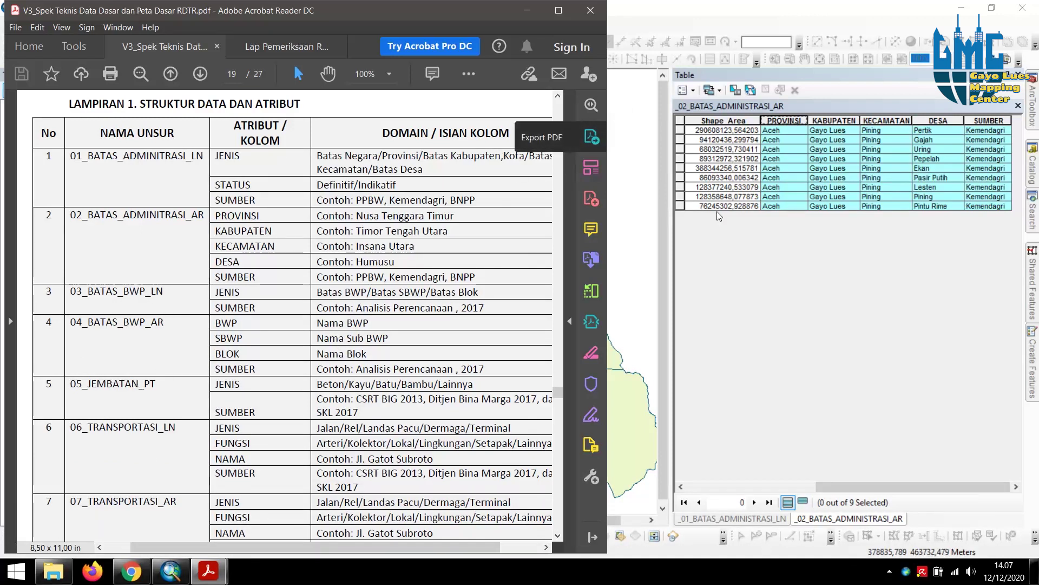
pyautogui.click(756, 273)
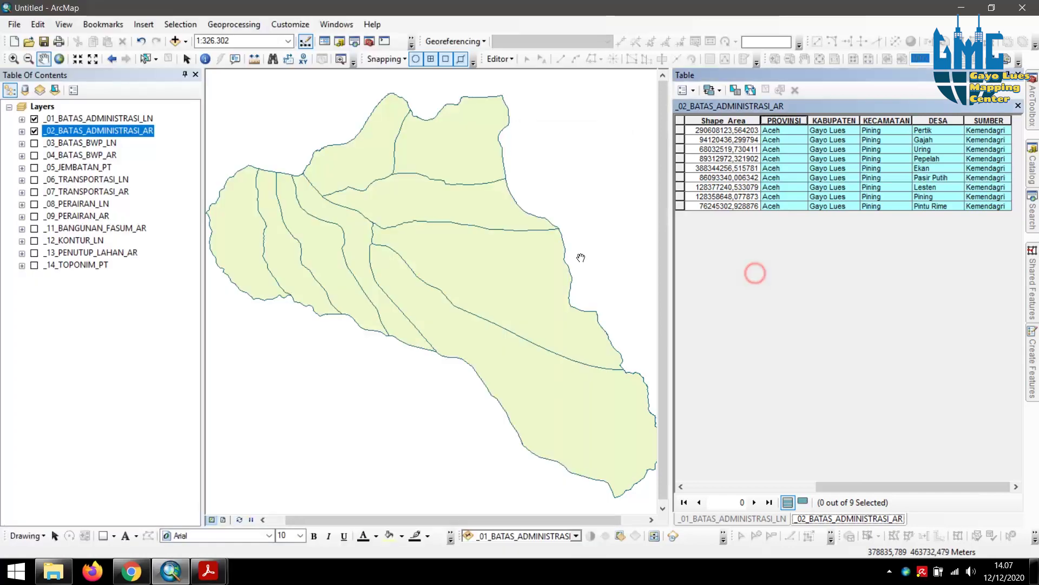
pyautogui.click(34, 143)
pyautogui.rightClick(85, 142)
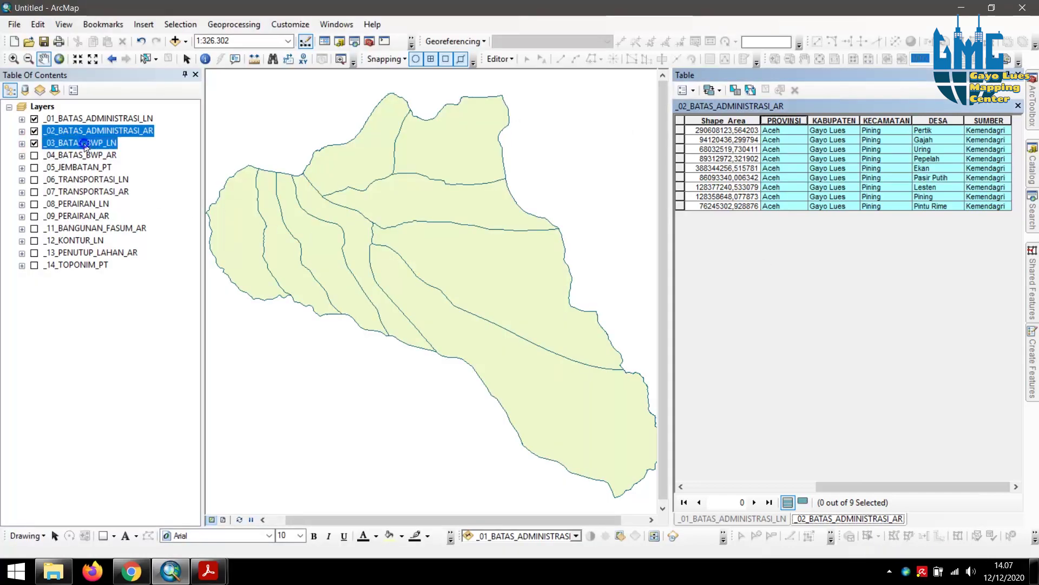
pyautogui.click(115, 179)
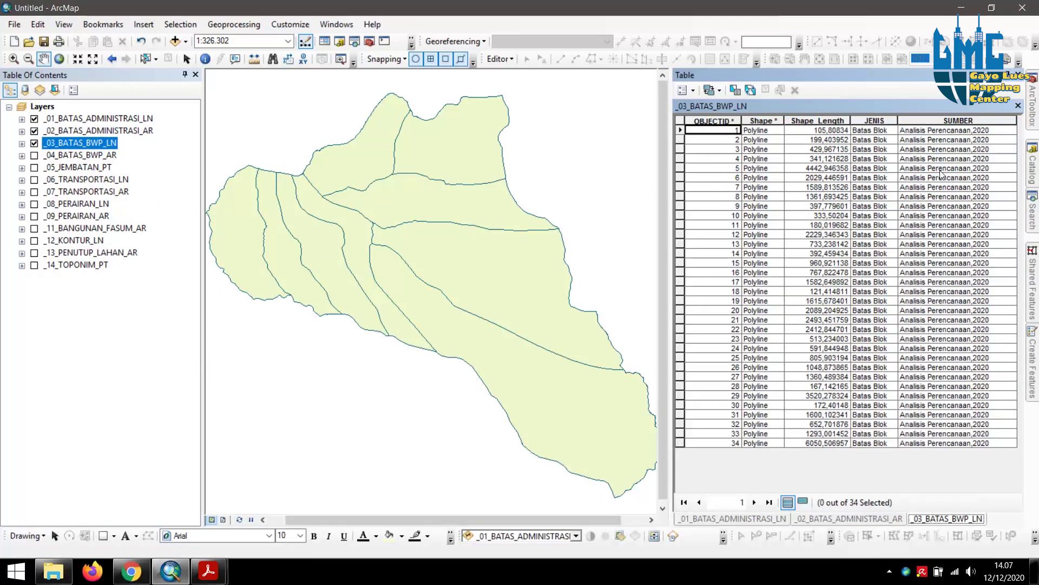
pyautogui.click(868, 120)
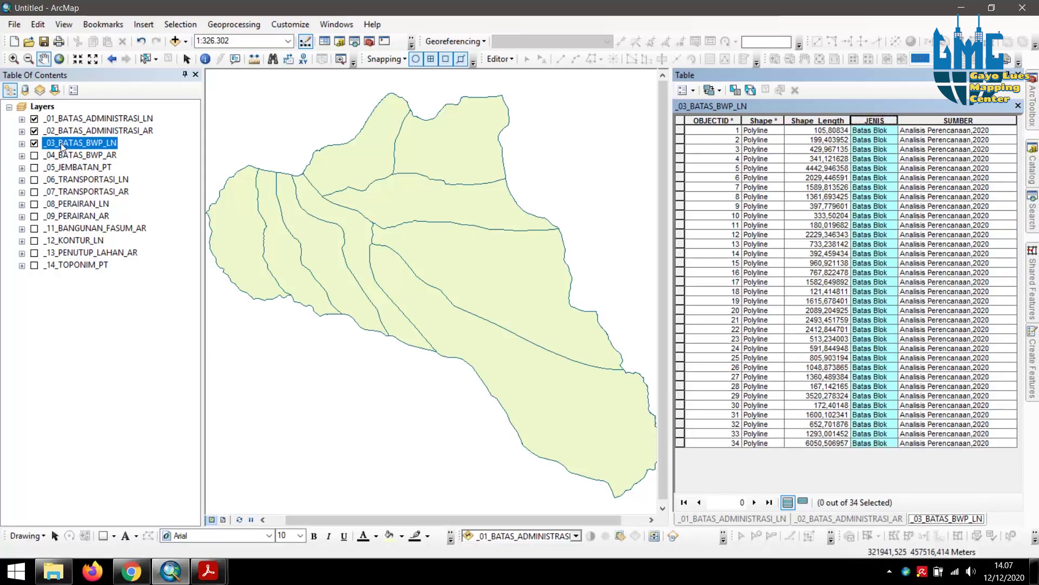
# - Hide both BATAS_ADMINISTRASI layers and examine the _03_BATAS_BWP_LN boundary lines up close on the map
pyautogui.click(34, 130)
pyautogui.click(34, 119)
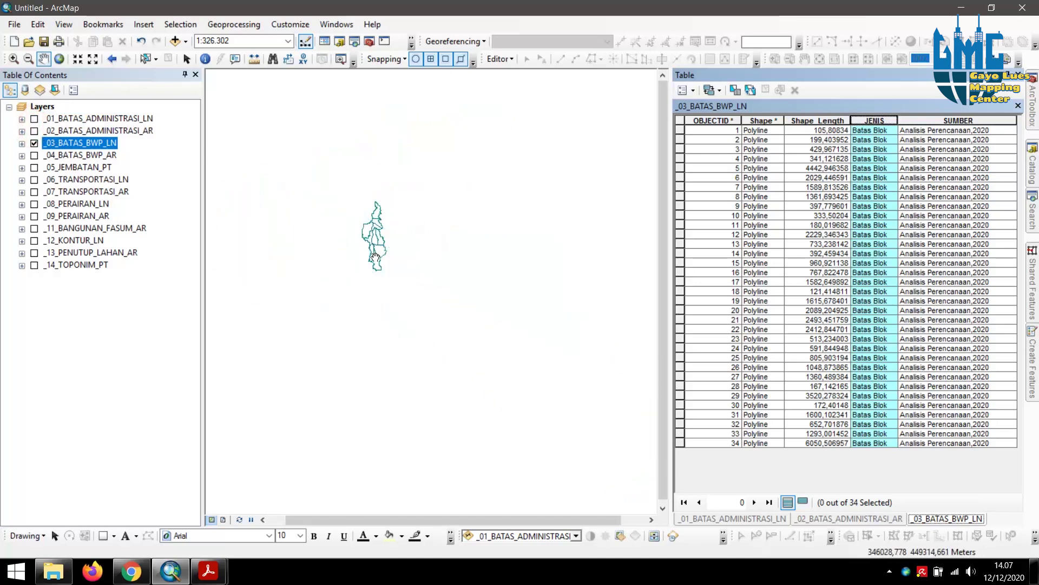
pyautogui.scroll(5, 382, 232)
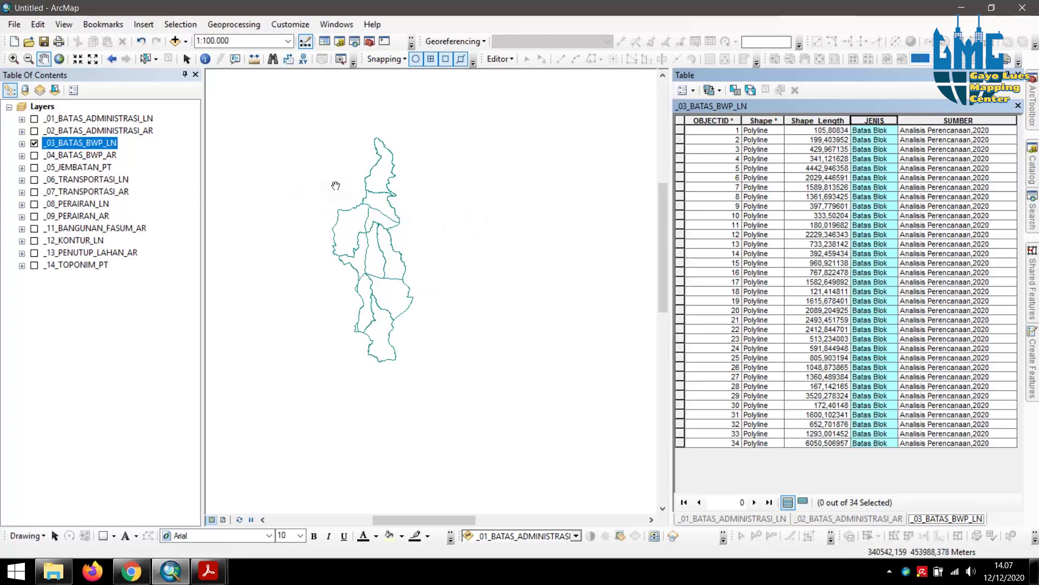
pyautogui.scroll(2, 330, 199)
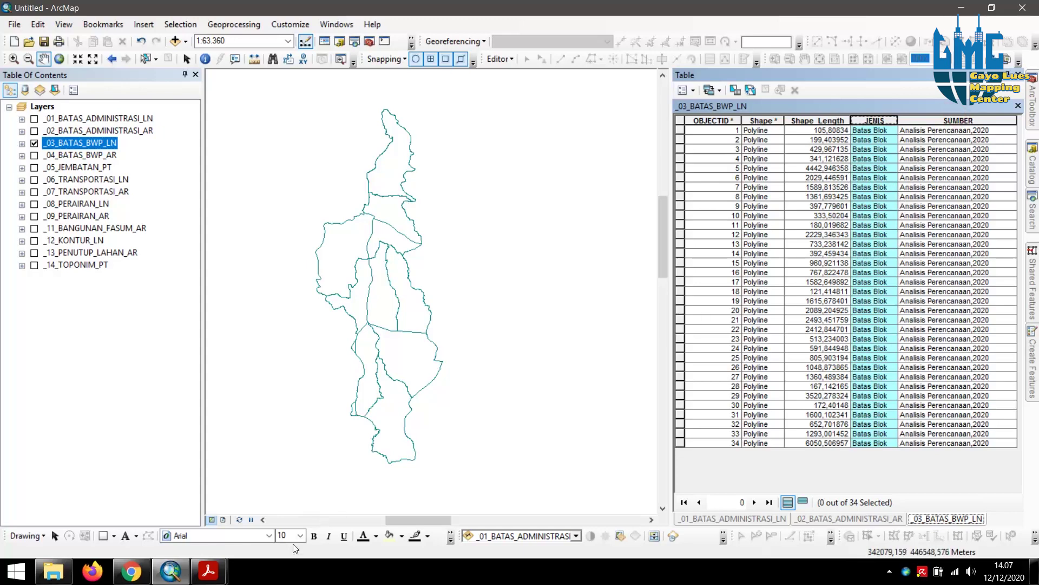
# - Compare the _03_BATAS_BWP_LN table with the JENIS and SUMBER entries for 03_BATAS_BWP_LN in the V3_Spek Teknis PDF
pyautogui.moveTo(209, 571)
pyautogui.click(168, 503)
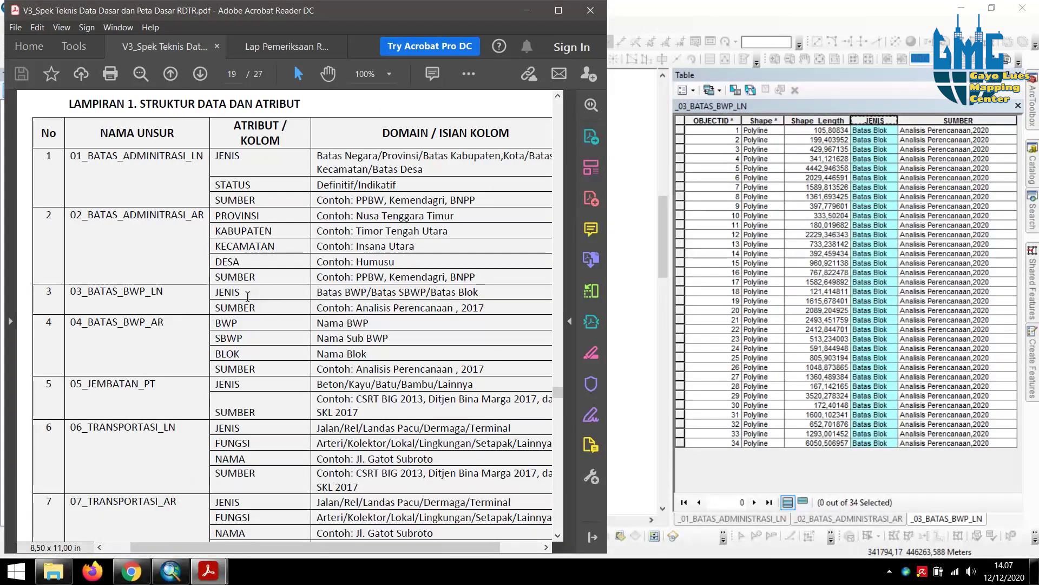
pyautogui.moveTo(248, 295); pyautogui.dragTo(255, 295)
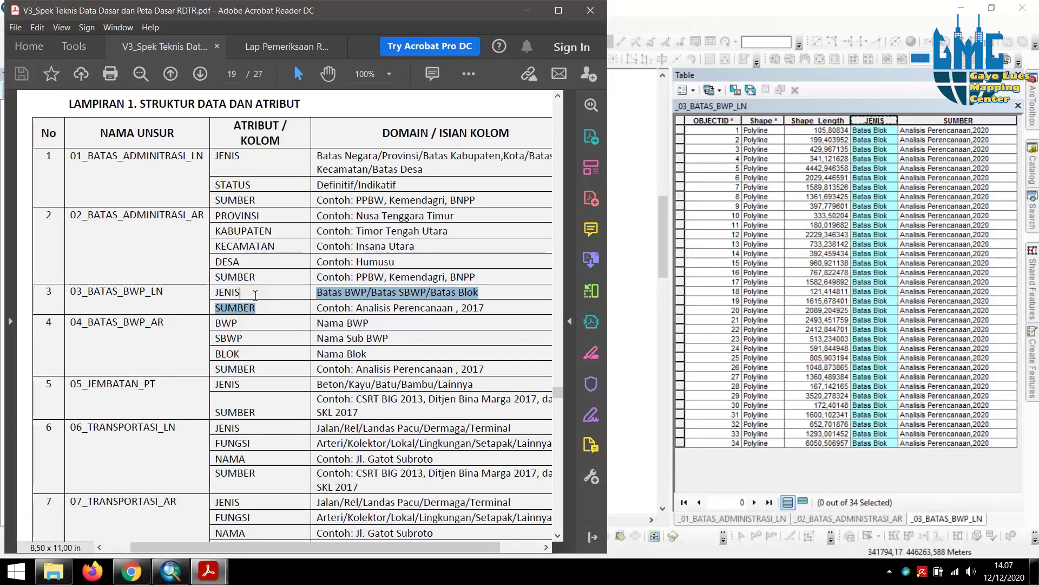
pyautogui.click(286, 312)
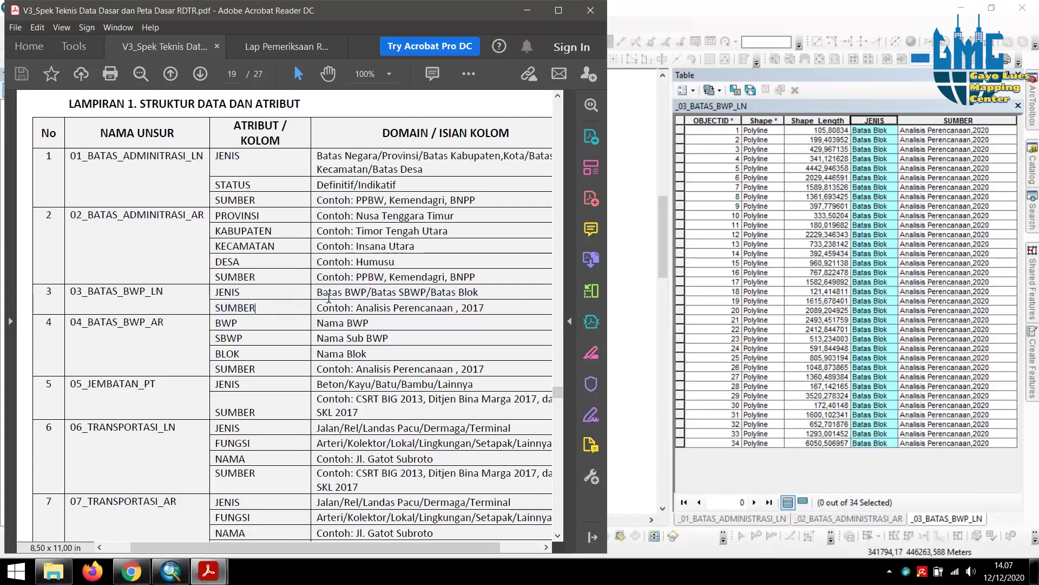
pyautogui.doubleClick(354, 294)
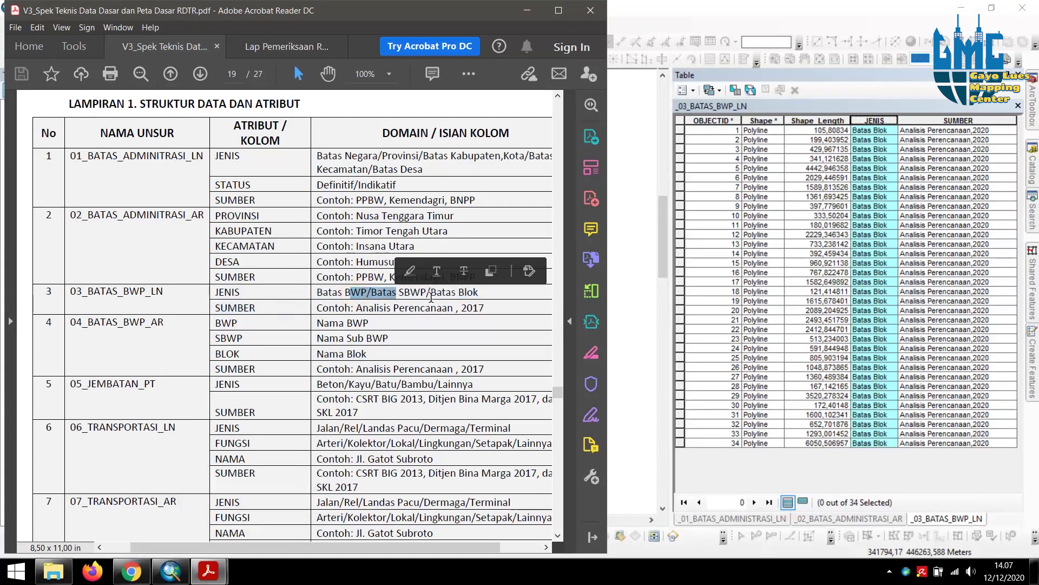
pyautogui.click(433, 299)
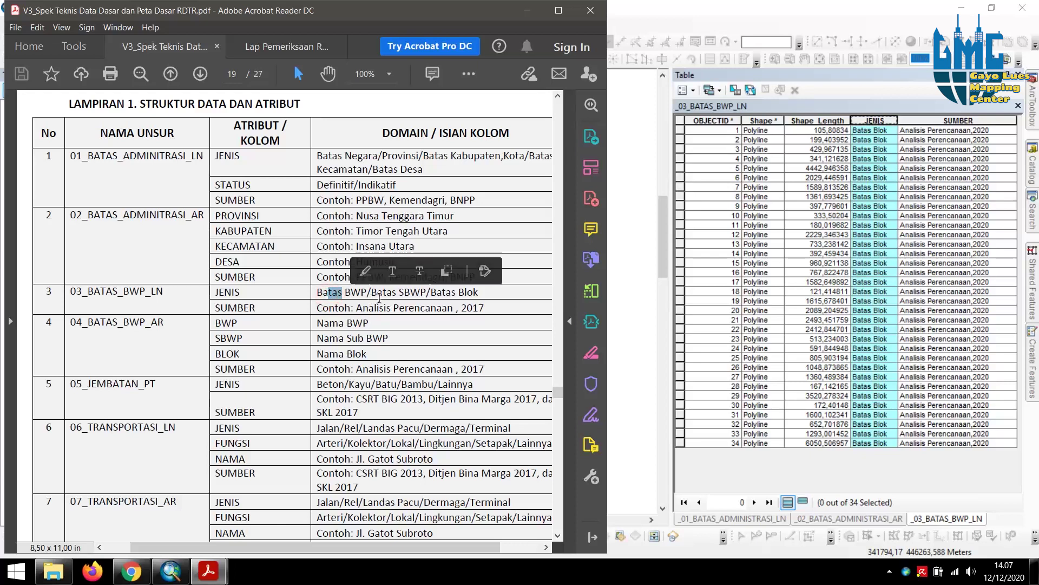
pyautogui.moveTo(371, 295); pyautogui.dragTo(451, 295)
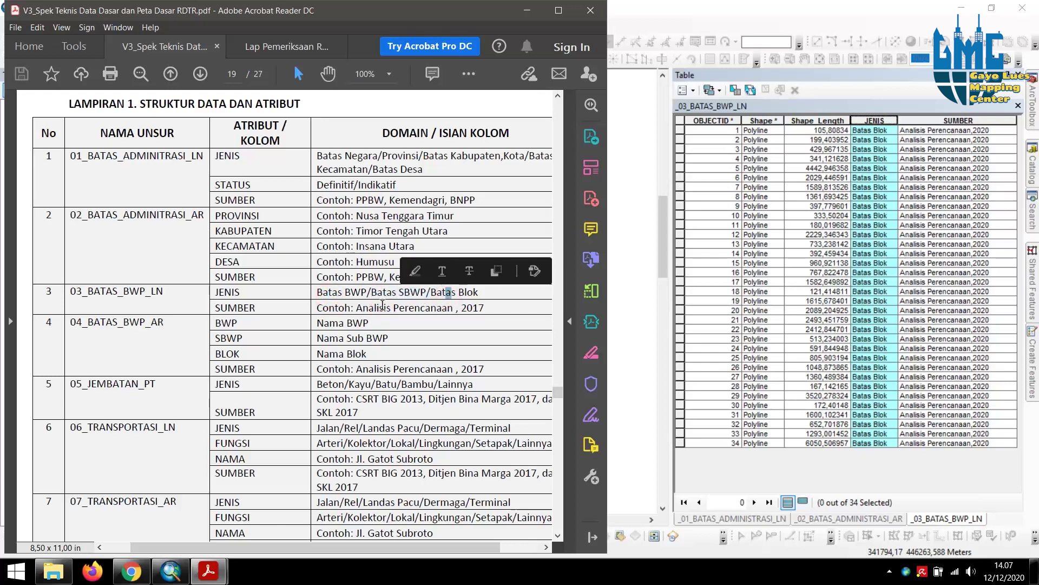
pyautogui.click(346, 306)
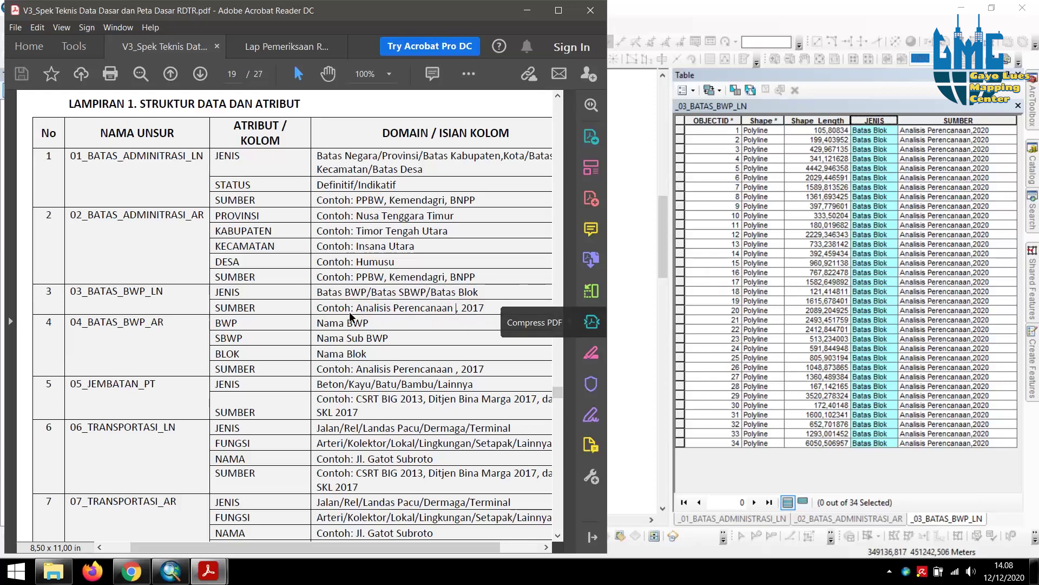
# - Return to ArcMap, display _04_BATAS_BWP_AR instead of _03_BATAS_BWP_LN and open its attribute table
pyautogui.click(763, 291)
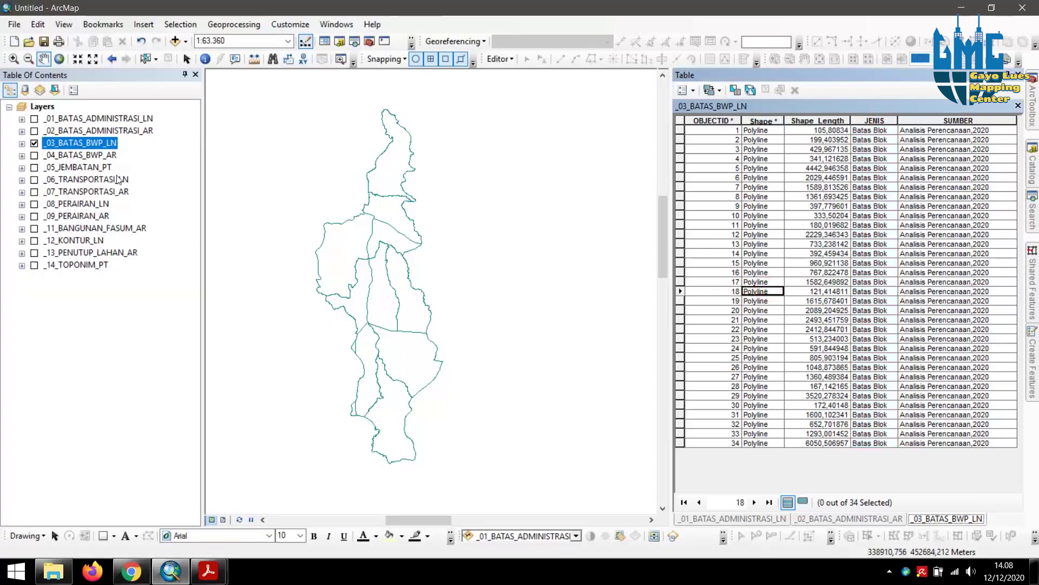
pyautogui.click(34, 143)
pyautogui.click(34, 155)
pyautogui.click(84, 156)
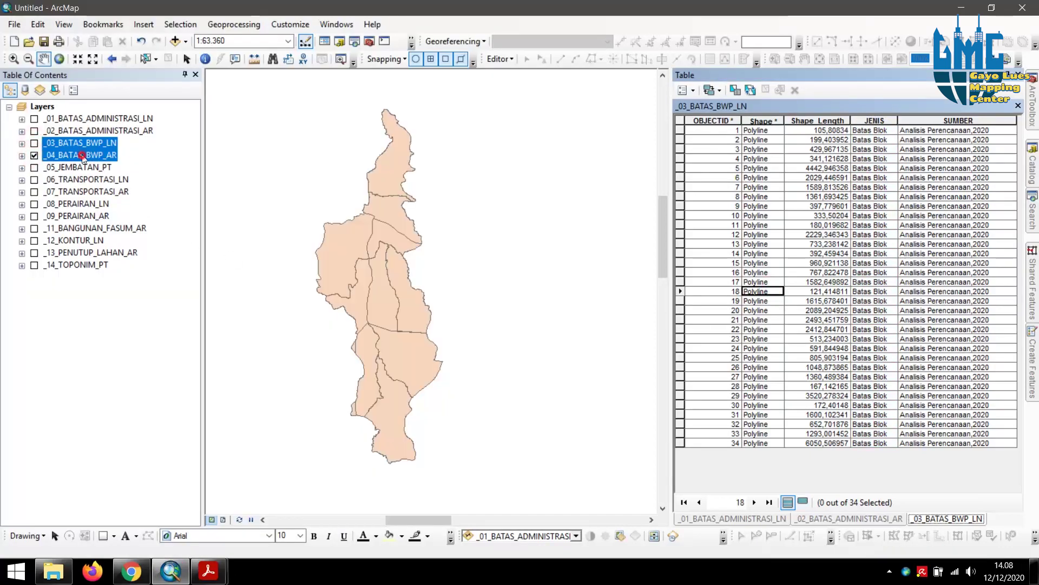
pyautogui.rightClick(84, 156)
pyautogui.click(109, 199)
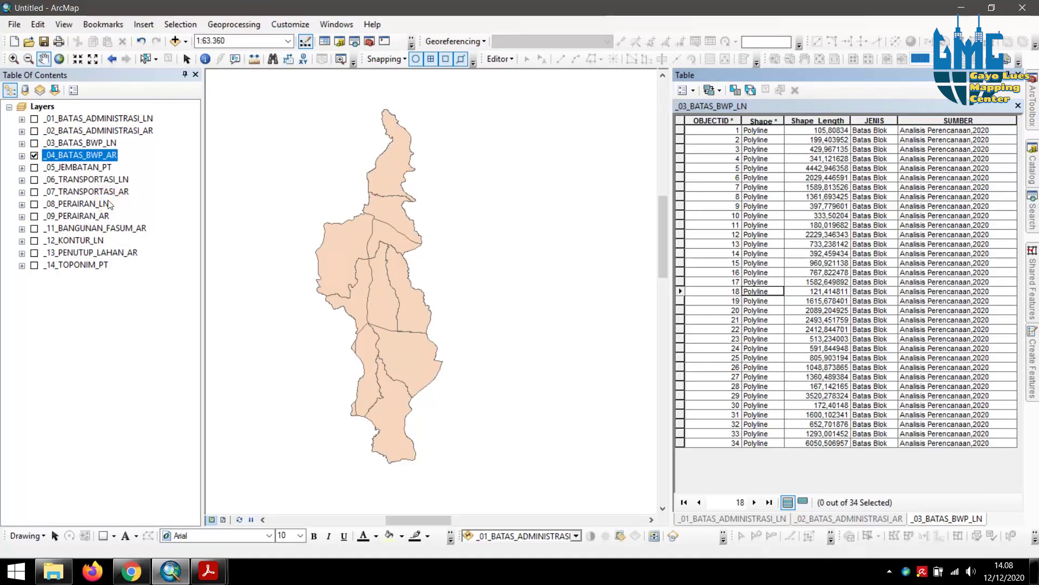
# - Review the BWP, SBWP, BLOK and SUMBER columns of the _04_BATAS_BWP_AR table by highlighting each one
pyautogui.moveTo(824, 486); pyautogui.dragTo(888, 488)
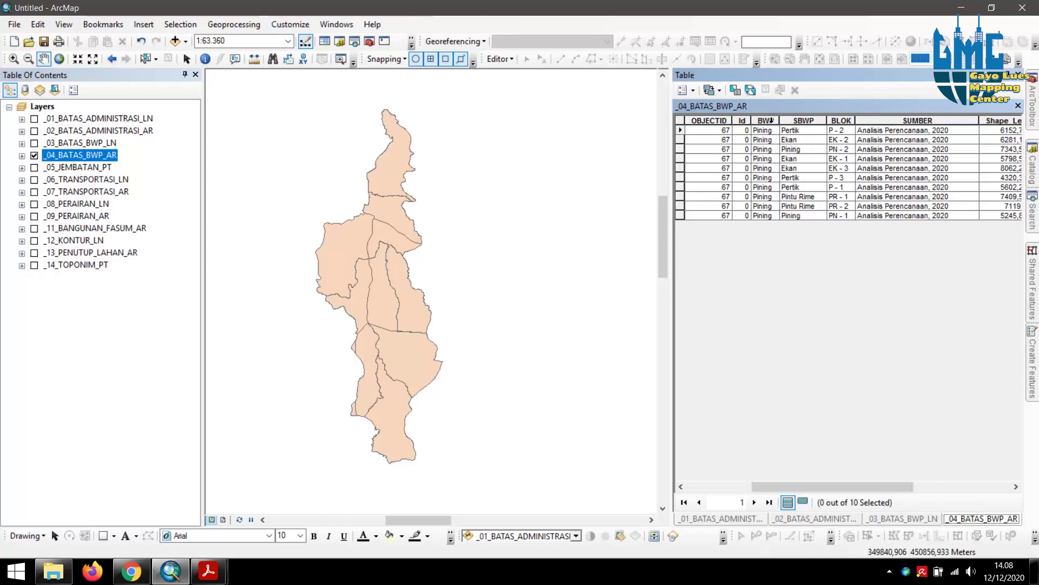
pyautogui.click(771, 121)
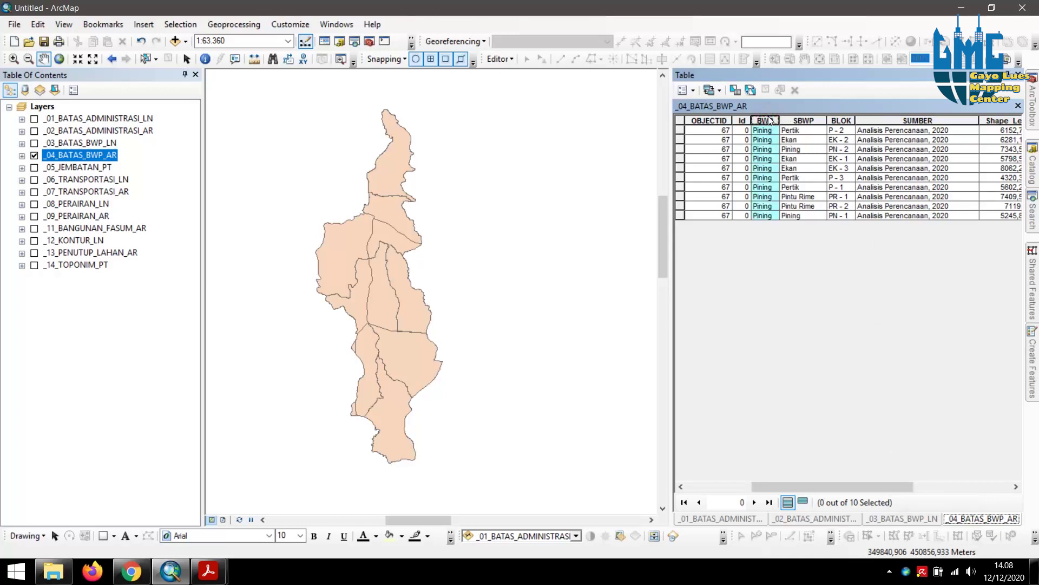
pyautogui.click(812, 120)
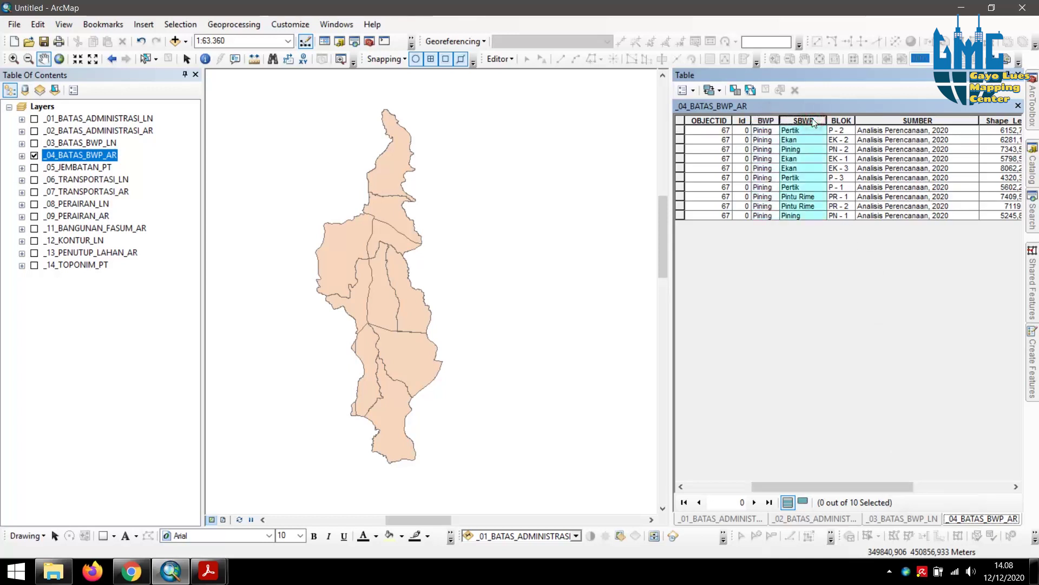
pyautogui.click(846, 120)
pyautogui.click(885, 120)
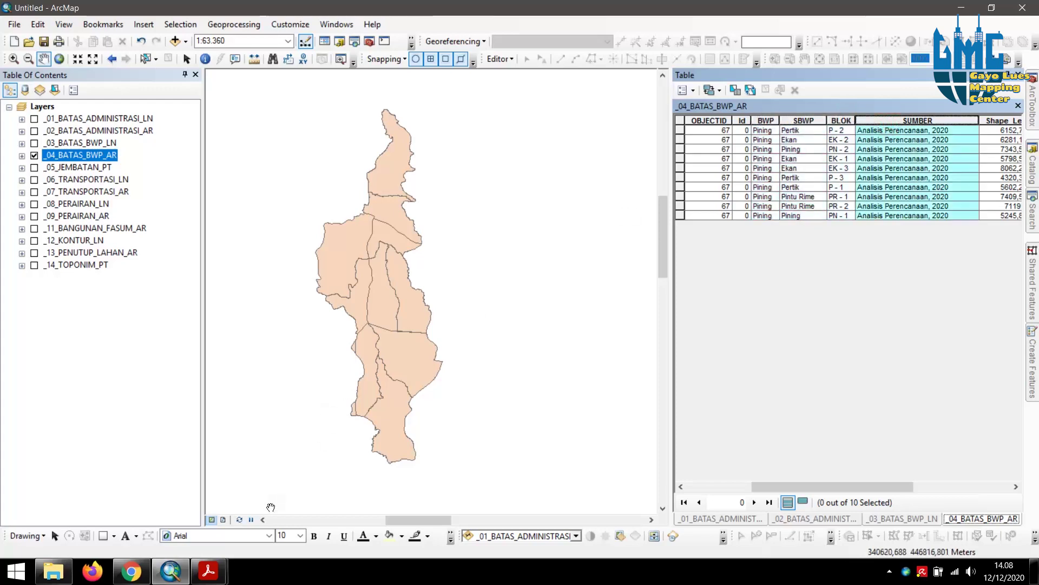
# - Compare the _04_BATAS_BWP_AR fields, including the BWP column, with the 04_BATAS_BWP_AR entry in the V3_Spek Teknis PDF
pyautogui.moveTo(208, 571)
pyautogui.click(162, 511)
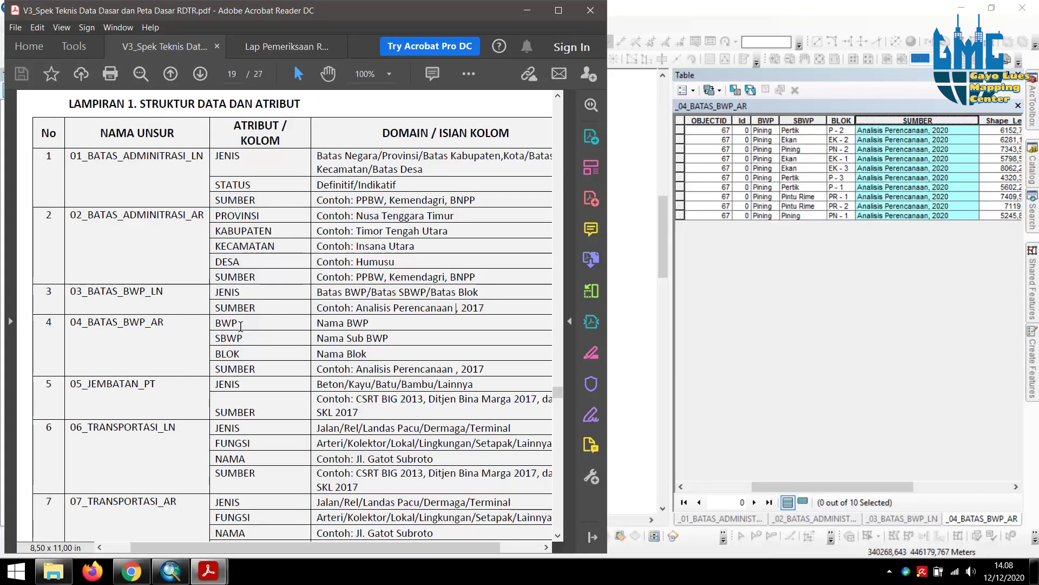
pyautogui.click(764, 119)
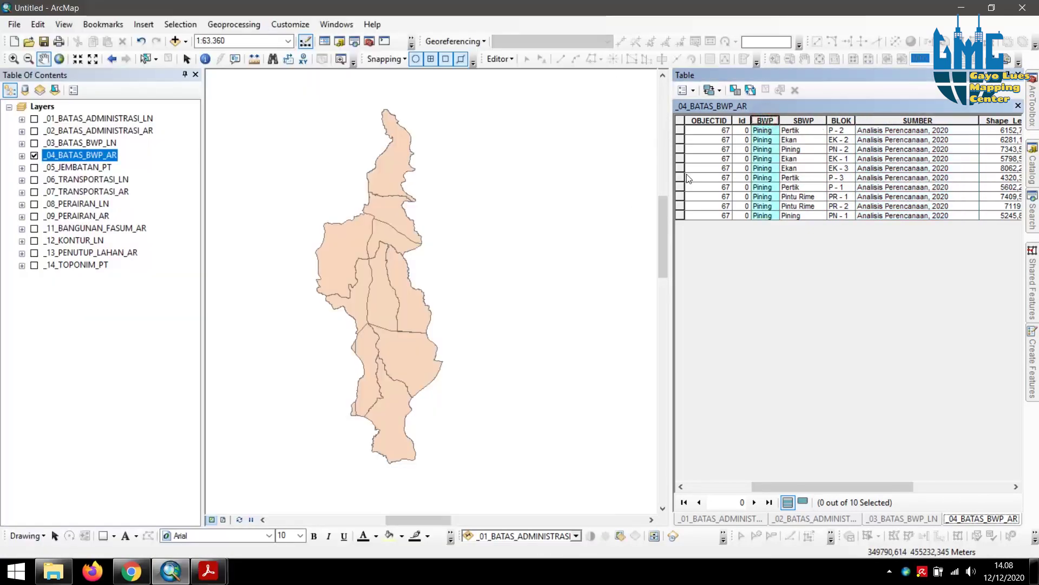
pyautogui.moveTo(209, 571)
pyautogui.click(164, 499)
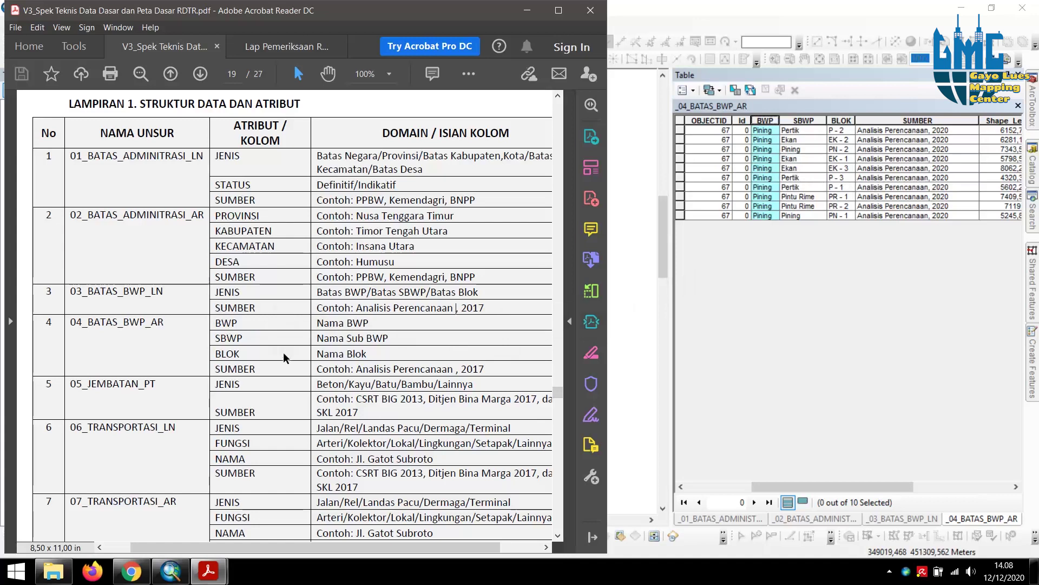
# - Return to ArcMap, display _05_JEMBATAN_PT instead of _04_BATAS_BWP_AR, and replace the open attribute tables with the _05_JEMBATAN_PT table
pyautogui.click(901, 368)
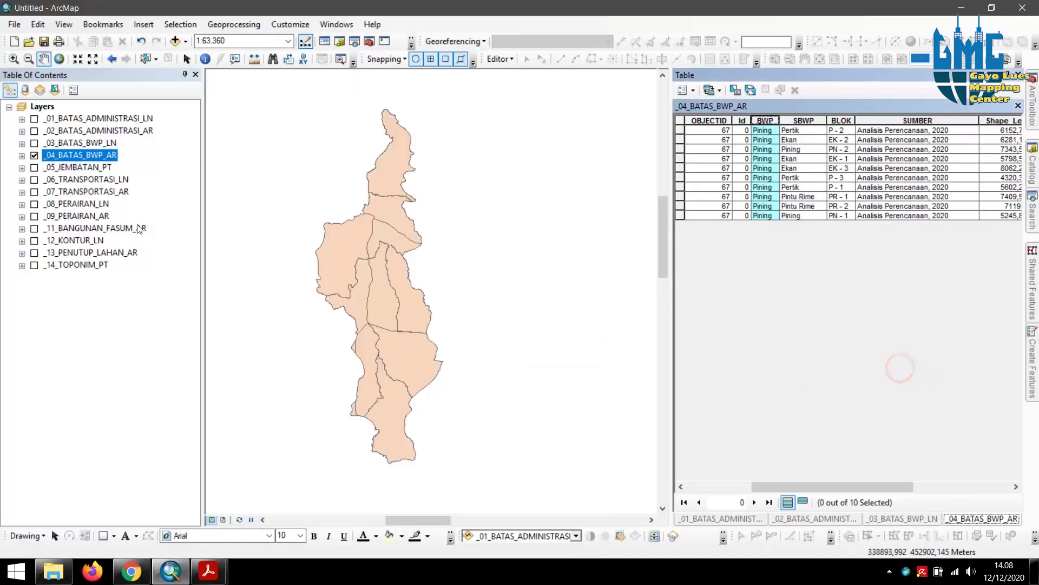
pyautogui.click(34, 167)
pyautogui.click(34, 155)
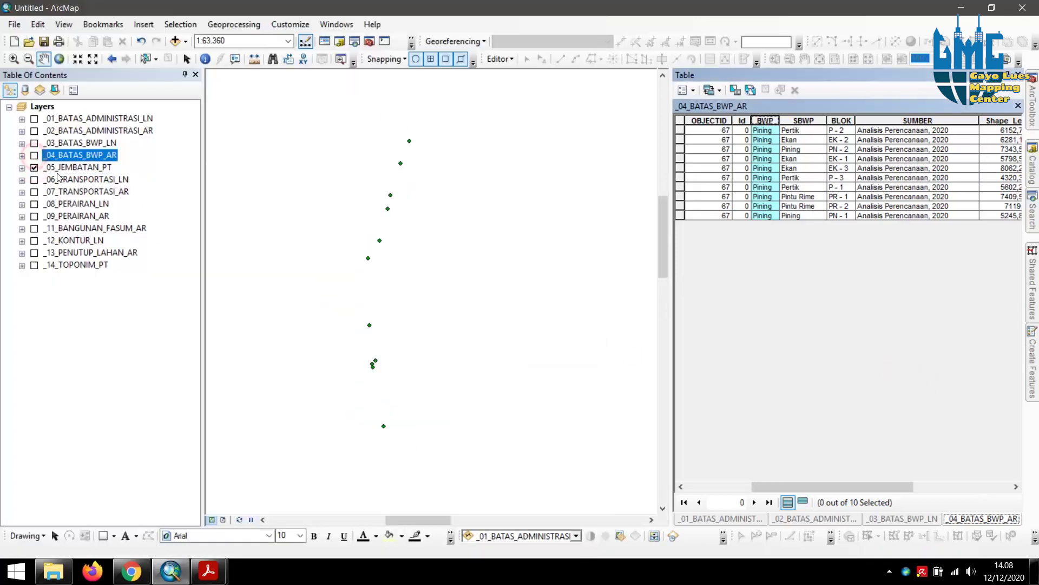
pyautogui.rightClick(70, 169)
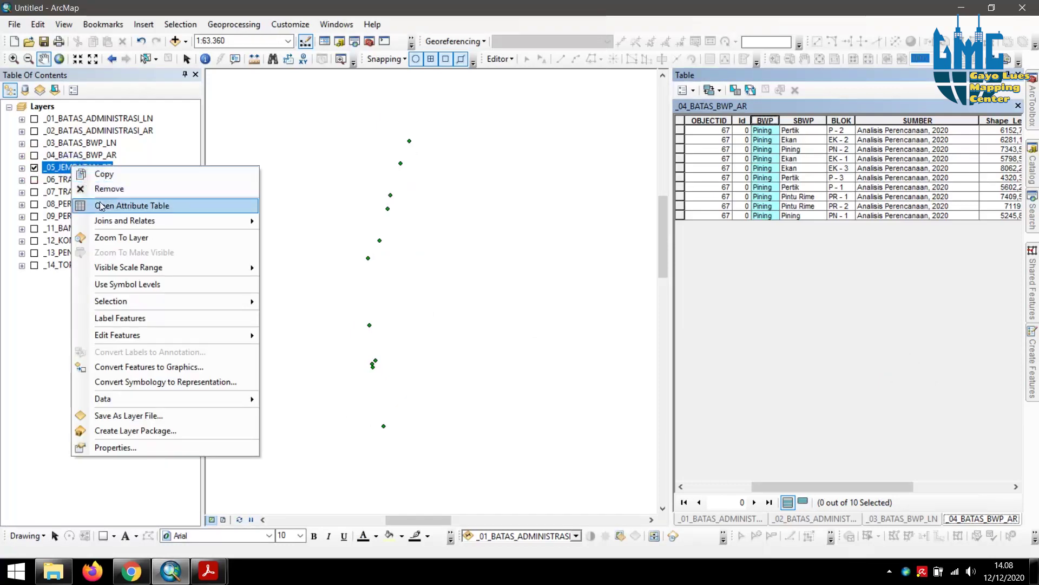
pyautogui.click(1018, 105)
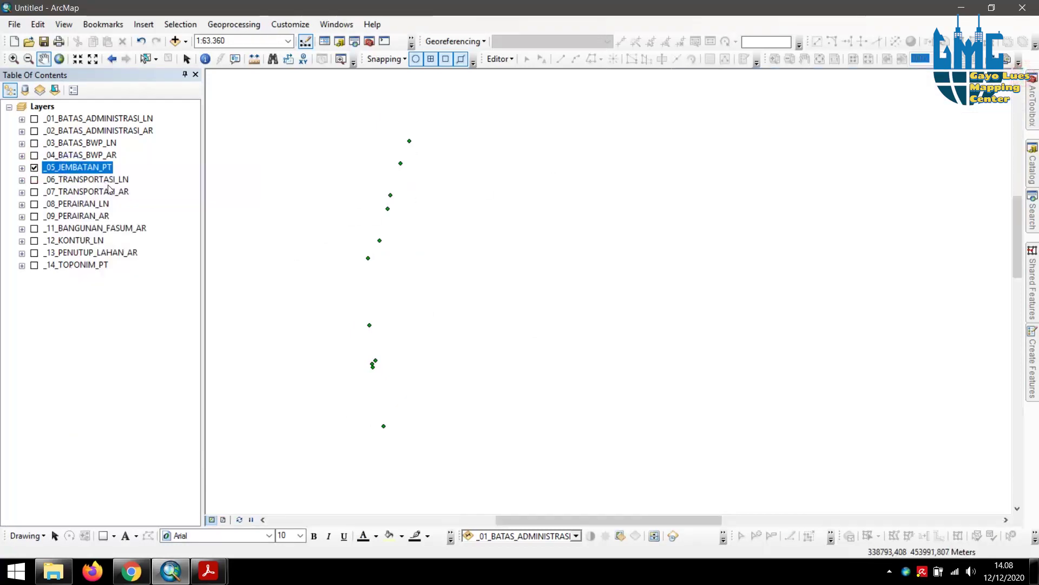
pyautogui.rightClick(67, 174)
pyautogui.click(92, 209)
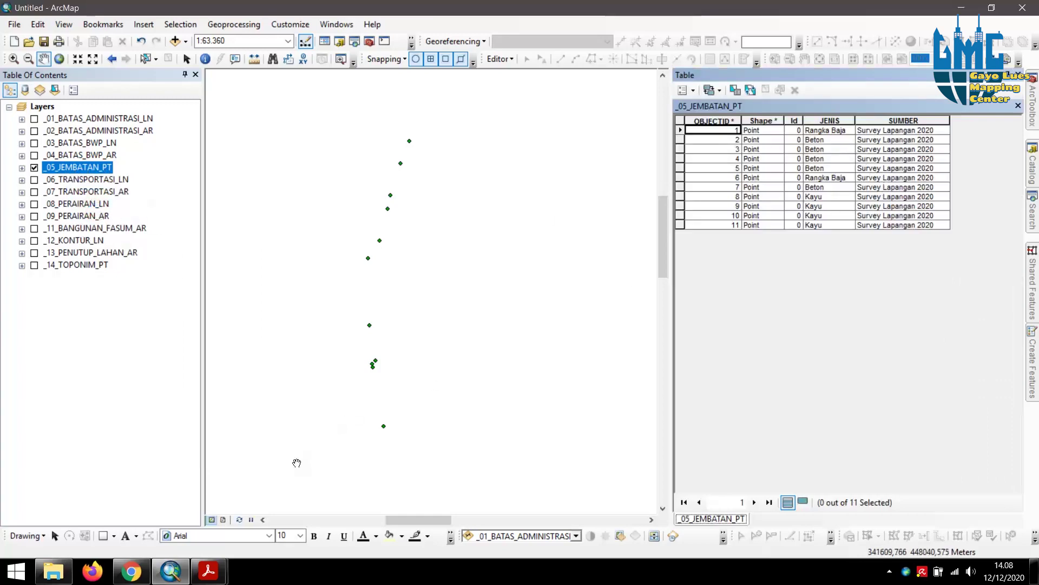
# - Compare the JENIS and SUMBER columns of _05_JEMBATAN_PT with the 05_JEMBATAN_PT entry in the V3_Spek Teknis PDF, then return to ArcMap
pyautogui.moveTo(227, 578)
pyautogui.click(162, 498)
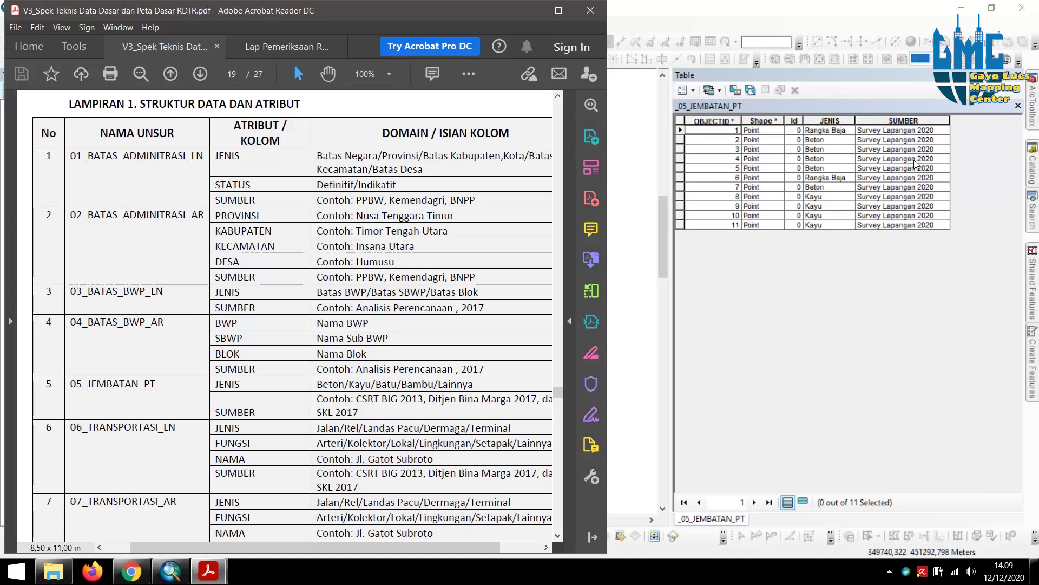
pyautogui.click(590, 11)
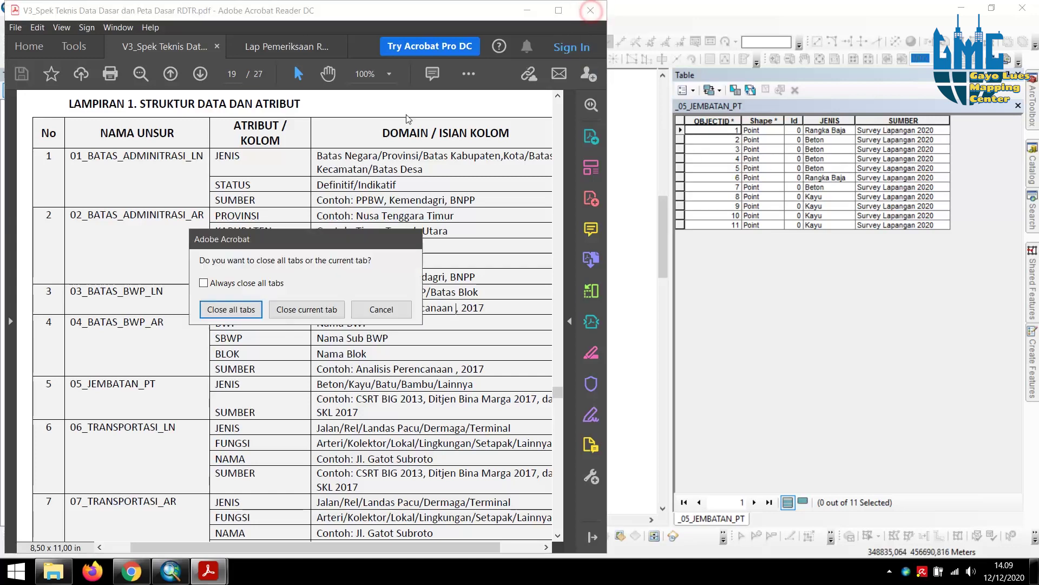
pyautogui.click(382, 309)
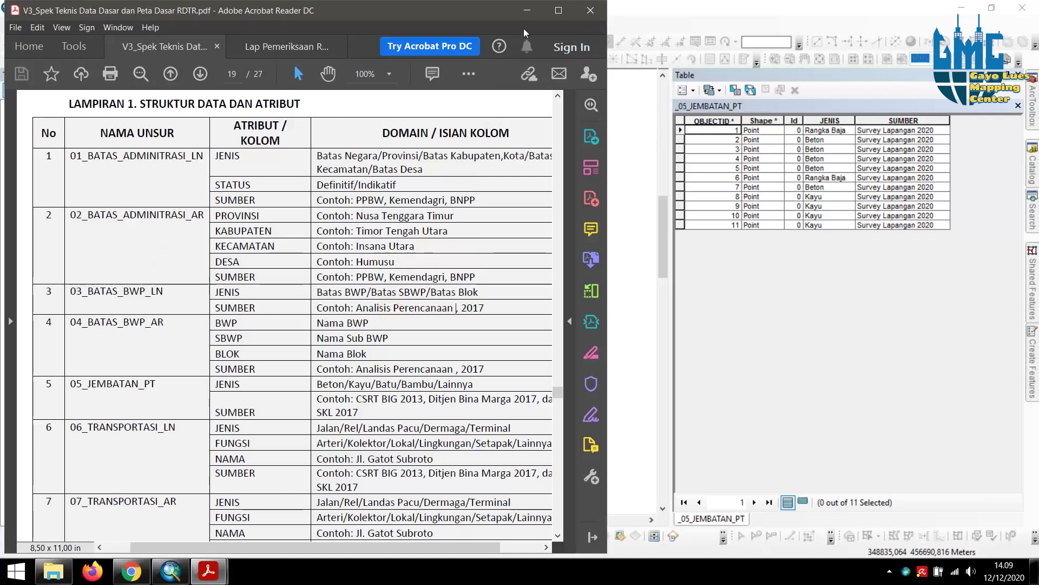
pyautogui.click(529, 12)
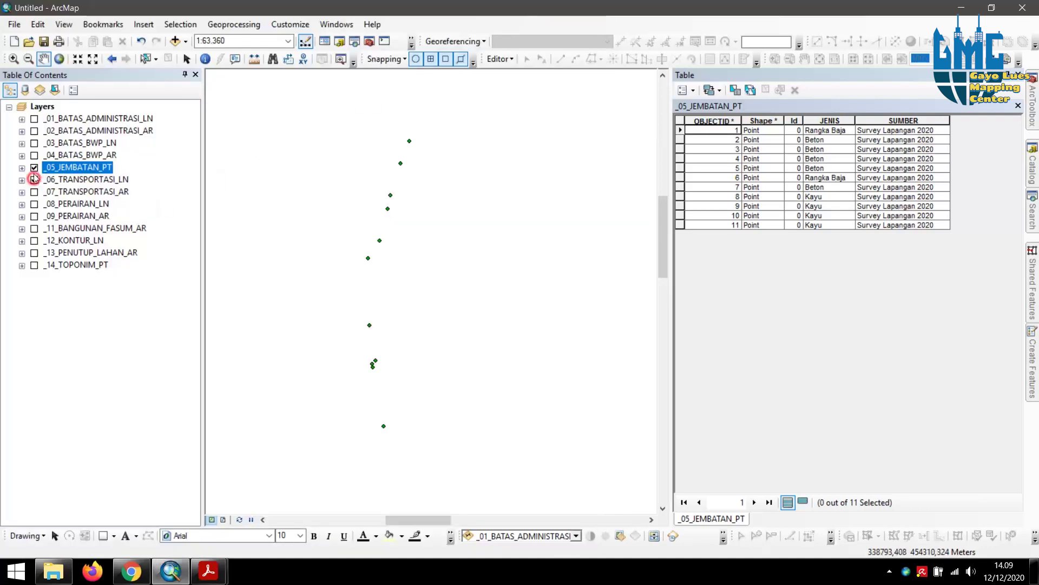
# - Display _06_TRANSPORTASI_LN instead of _05_JEMBATAN_PT and open its attribute table
pyautogui.click(34, 180)
pyautogui.click(34, 168)
pyautogui.rightClick(58, 181)
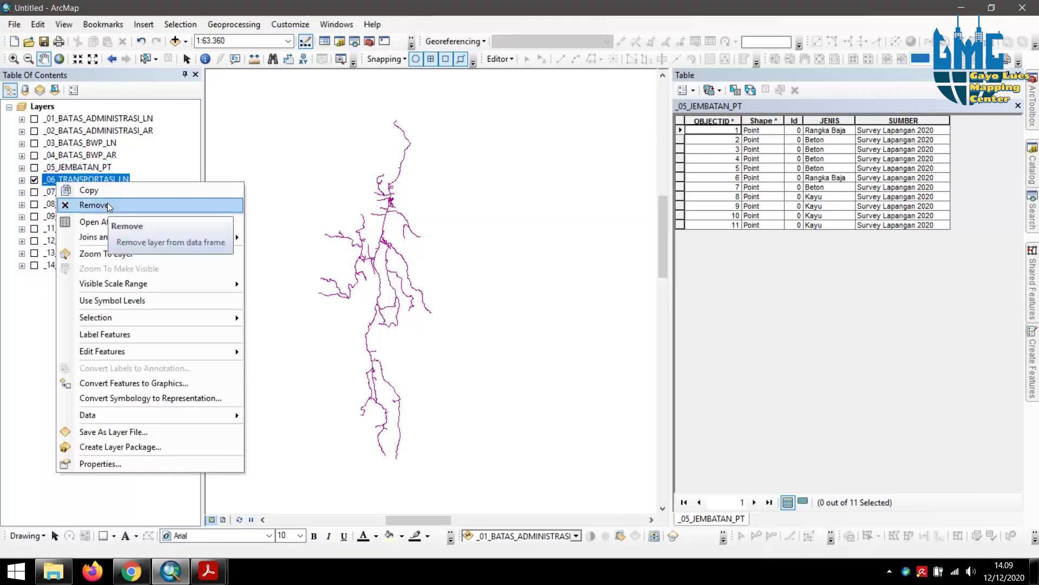
pyautogui.click(114, 222)
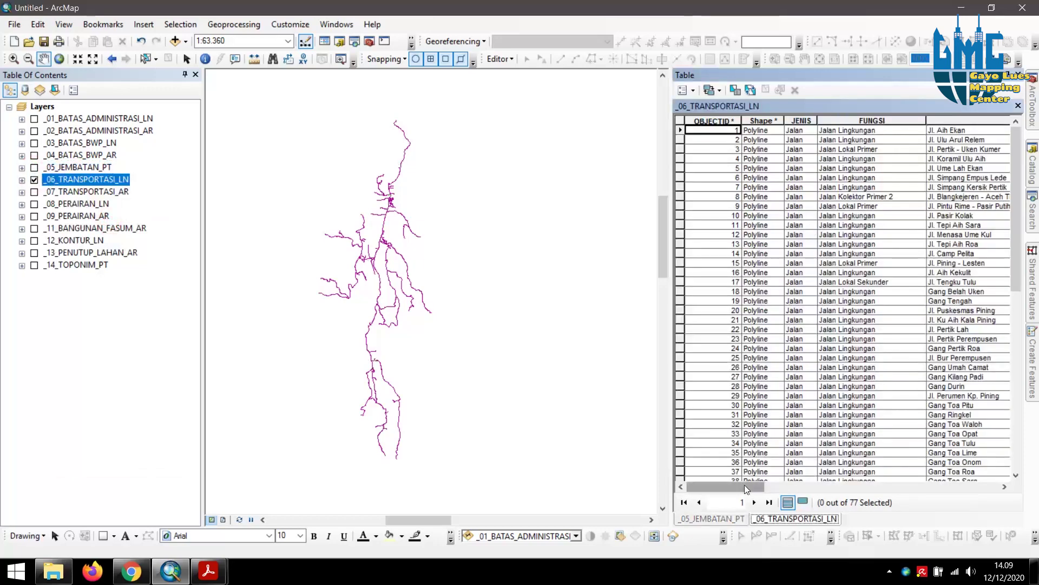
# - Widen the attribute table area so the JENIS, FUNGSI, NAMA and SUMBER columns of _06_TRANSPORTASI_LN fit side by side
pyautogui.moveTo(745, 488); pyautogui.dragTo(863, 489)
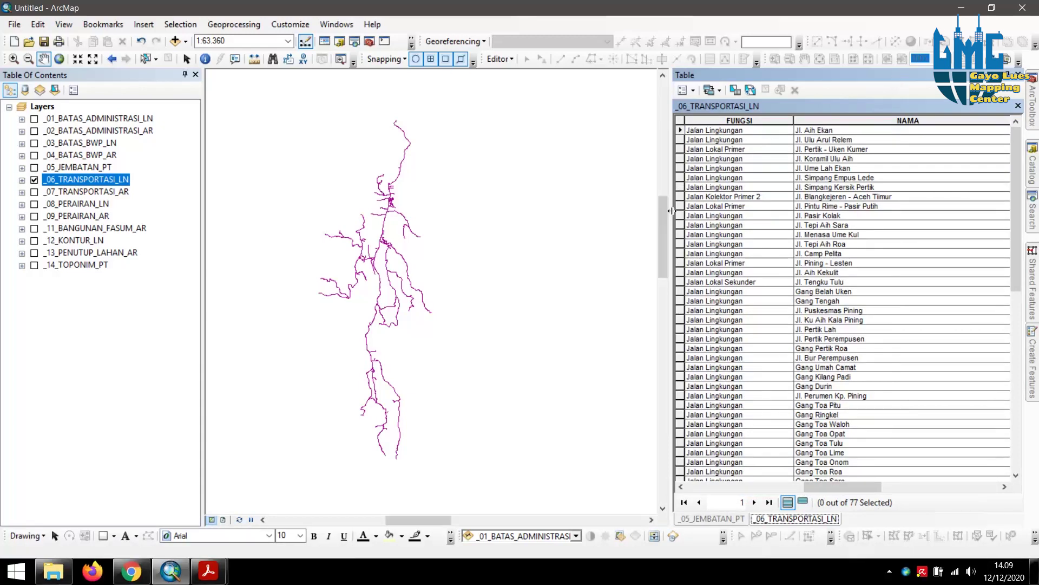
pyautogui.moveTo(671, 210); pyautogui.dragTo(368, 212)
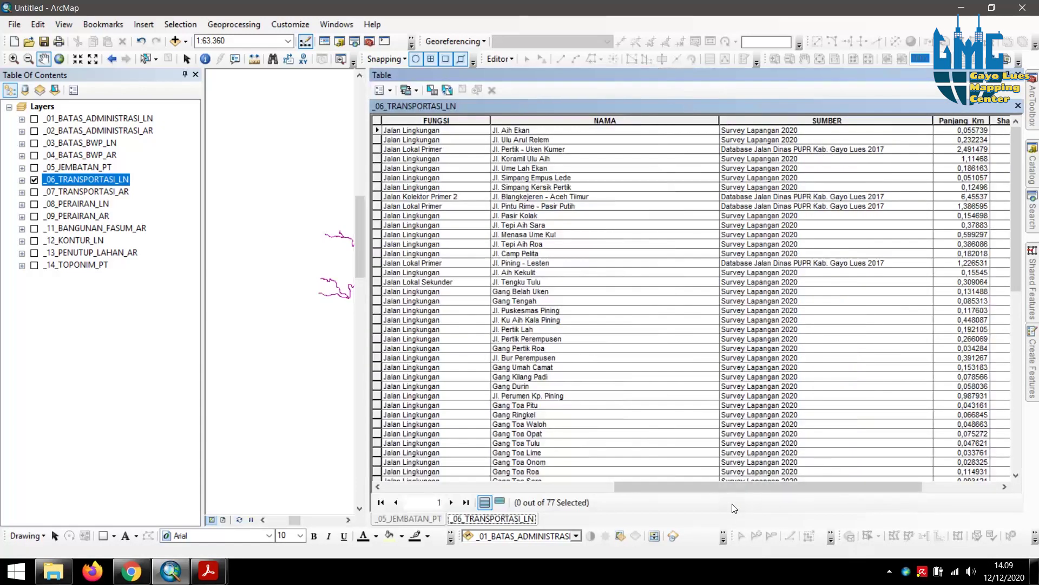
pyautogui.moveTo(739, 489); pyautogui.dragTo(633, 509)
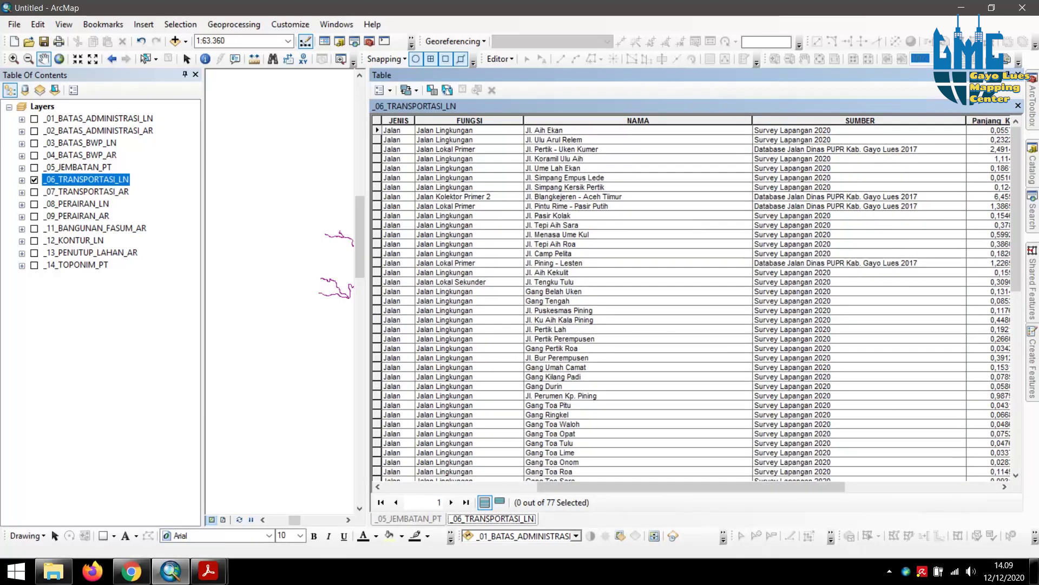
# - Switch to the V3_Spek Teknis PDF, move its window aside and check the JENIS domain listed for 06_TRANSPORTASI_LN
pyautogui.click(210, 573)
pyautogui.click(136, 536)
pyautogui.click(208, 571)
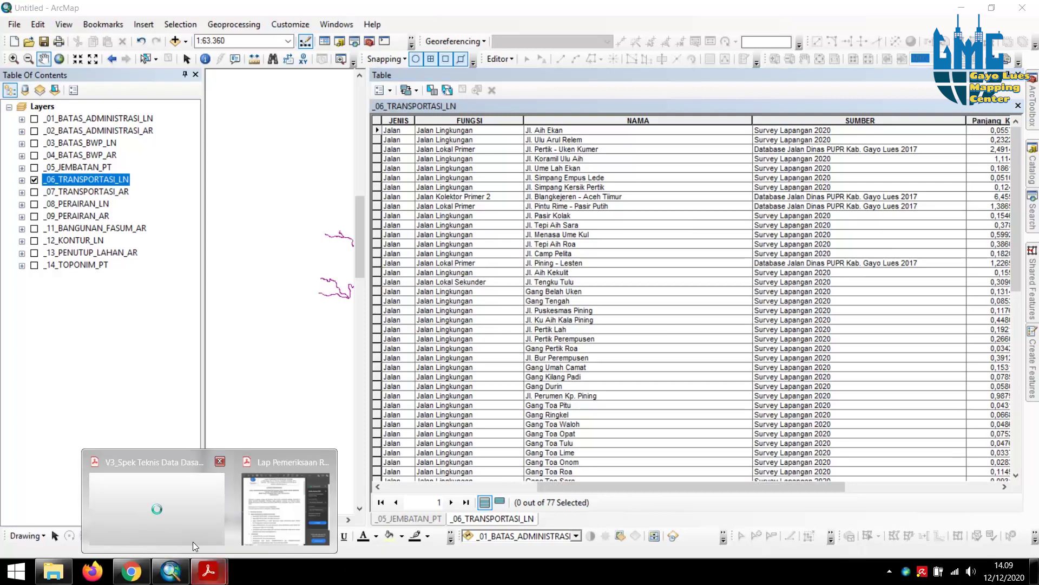
pyautogui.click(186, 514)
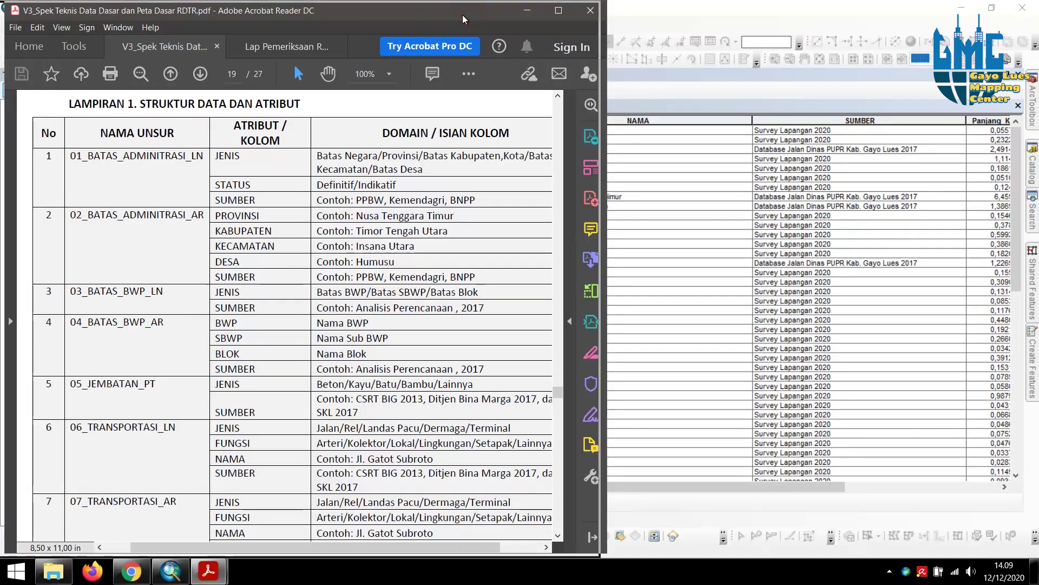
pyautogui.moveTo(475, 19); pyautogui.dragTo(471, 20)
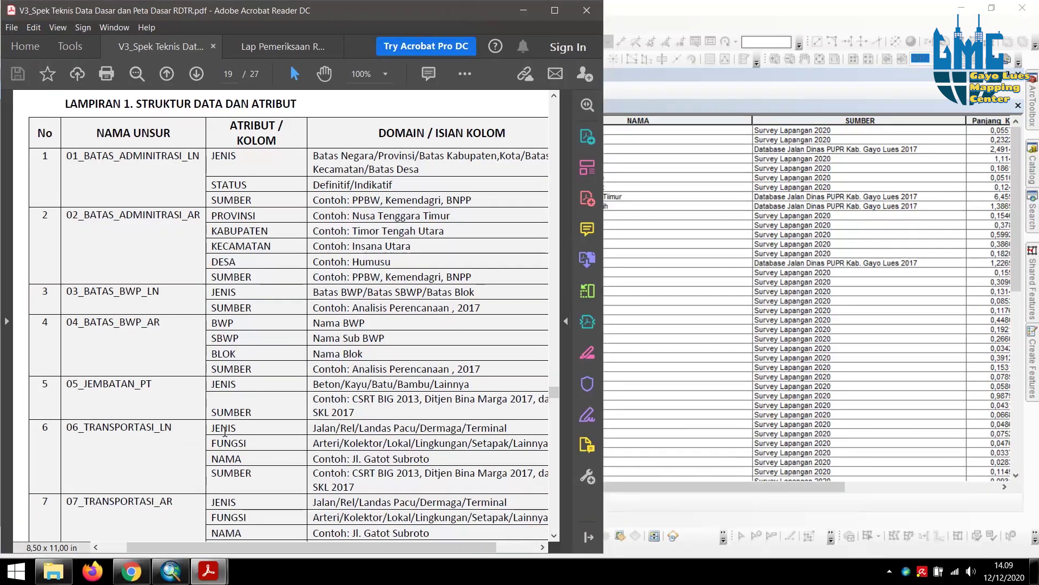
pyautogui.moveTo(431, 16); pyautogui.dragTo(286, 36)
pyautogui.moveTo(235, 436); pyautogui.dragTo(322, 439)
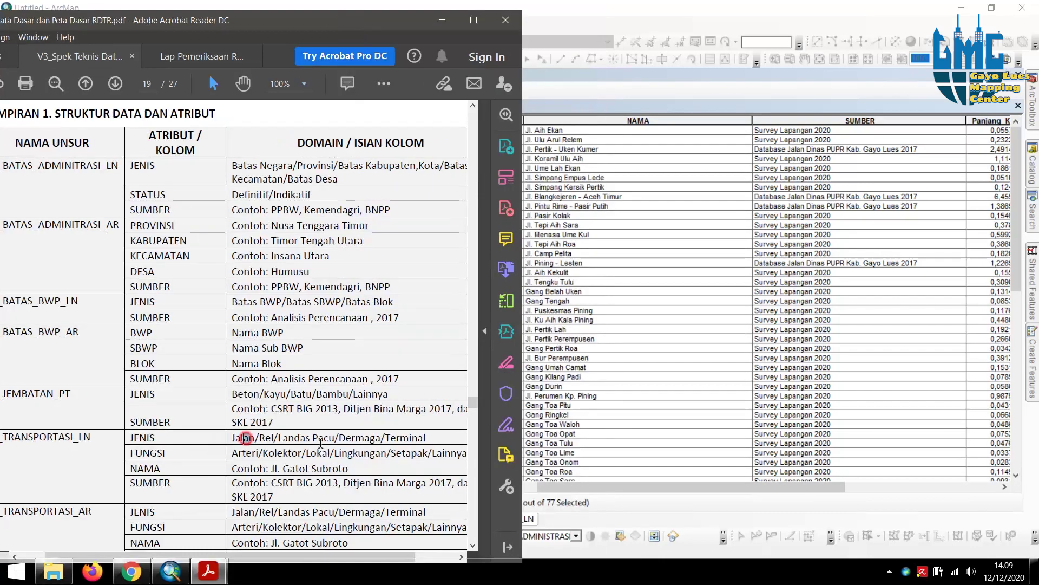
pyautogui.click(351, 437)
# - Return to ArcMap, highlight the JENIS column of the _06_TRANSPORTASI_LN table and review it through all records
pyautogui.moveTo(739, 487); pyautogui.dragTo(663, 485)
pyautogui.click(447, 120)
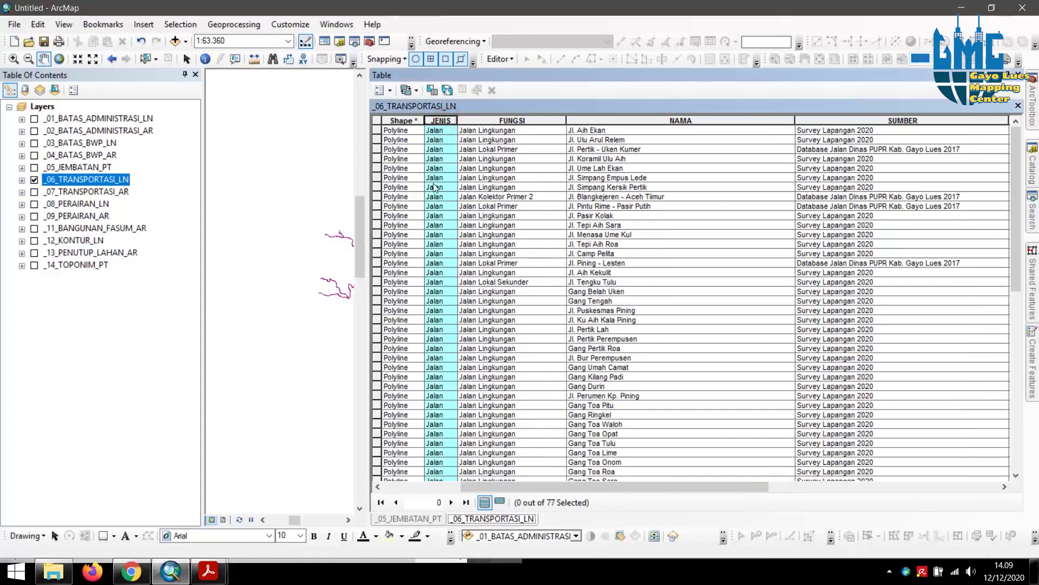
pyautogui.scroll(-5, 430, 345)
pyautogui.scroll(-8, 422, 371)
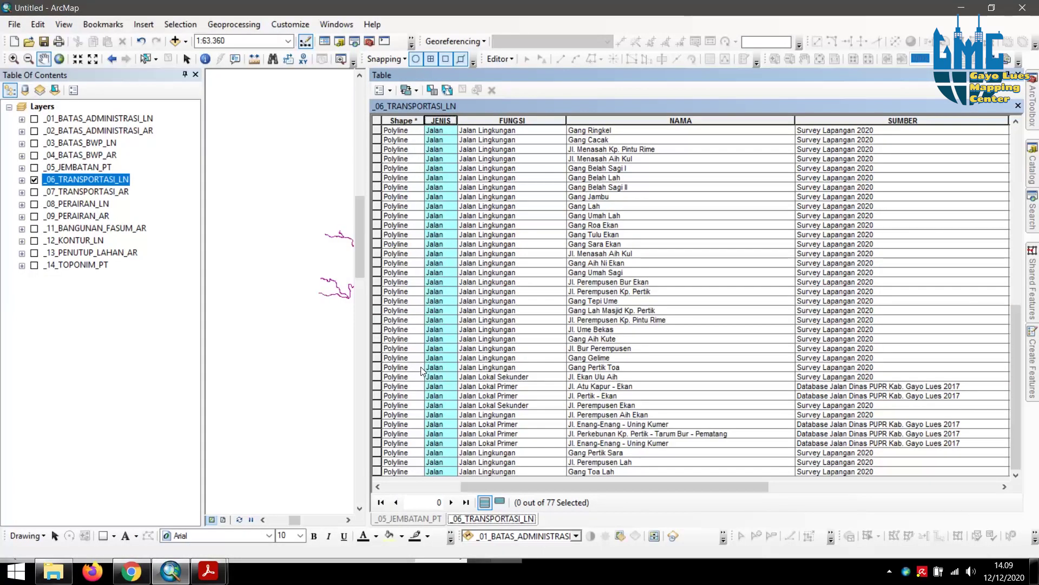
pyautogui.scroll(13, 421, 366)
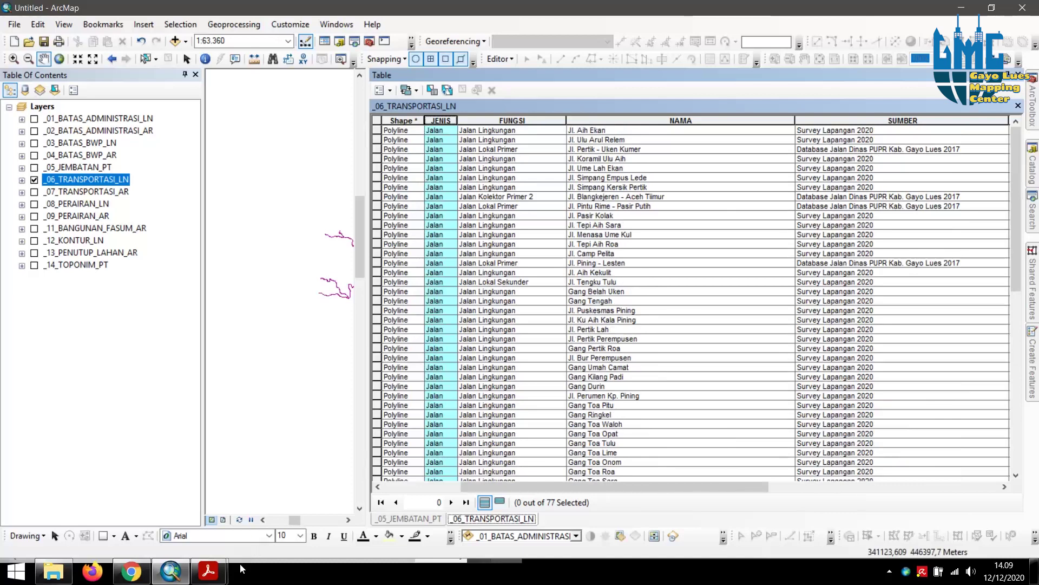
# - Select the JENIS domain text "Jalan/Rel/Landas Pacu/Dermaga/Terminal" for 06_TRANSPORTASI_LN in the V3_Spek Teknis PDF
pyautogui.moveTo(206, 571)
pyautogui.click(154, 512)
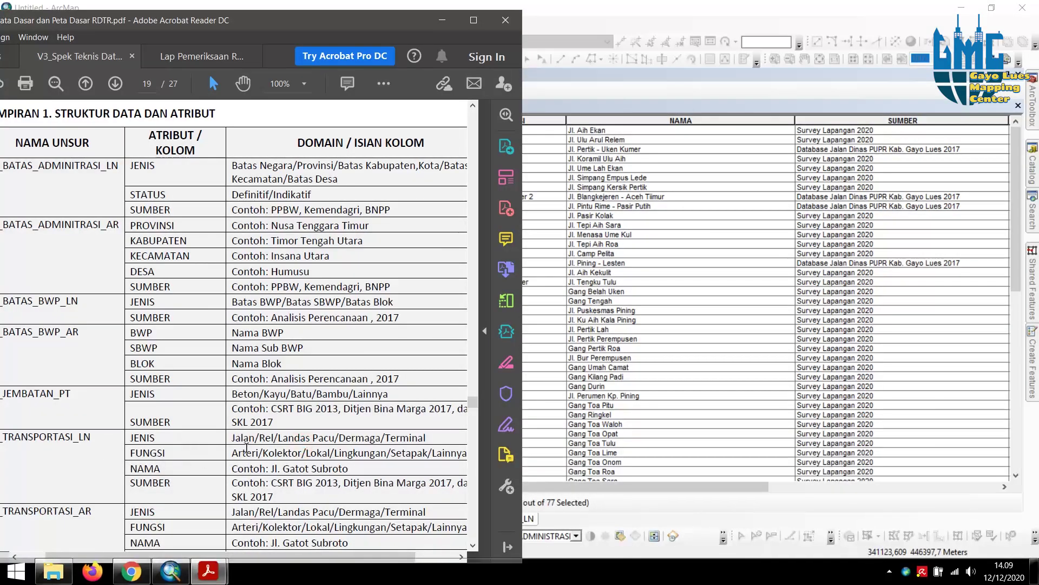
pyautogui.moveTo(234, 438); pyautogui.dragTo(426, 439)
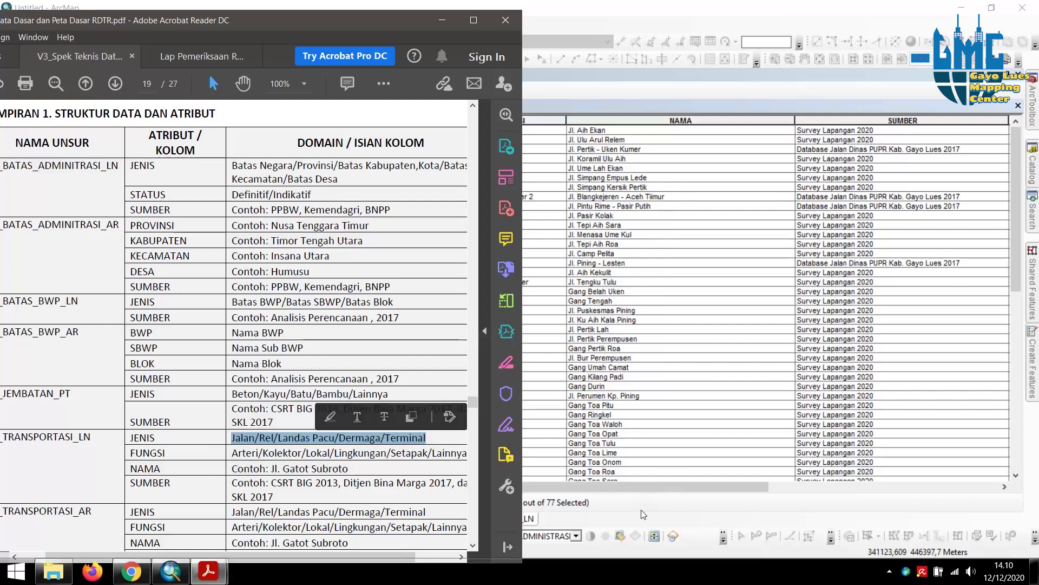
# - Return to ArcMap, sort the _06_TRANSPORTASI_LN table ascending by FUNGSI and review the road function values through all records
pyautogui.click(620, 487)
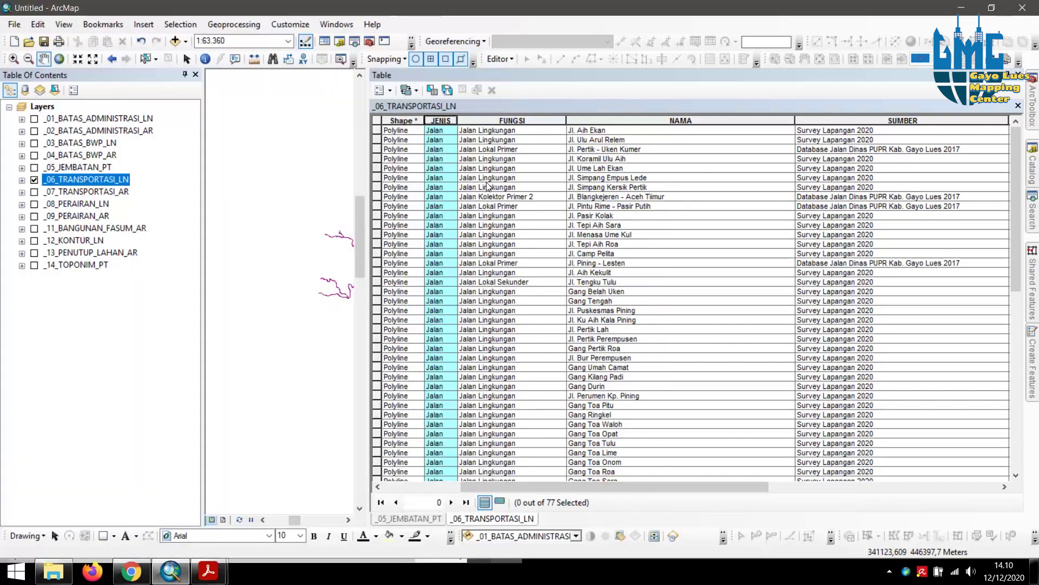
pyautogui.click(509, 149)
pyautogui.click(527, 118)
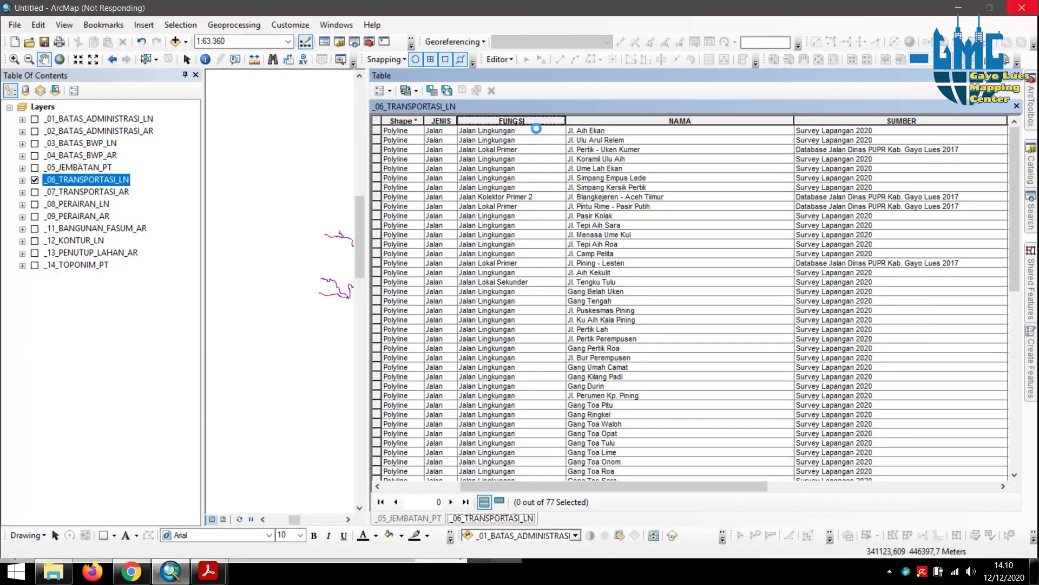
pyautogui.rightClick(536, 129)
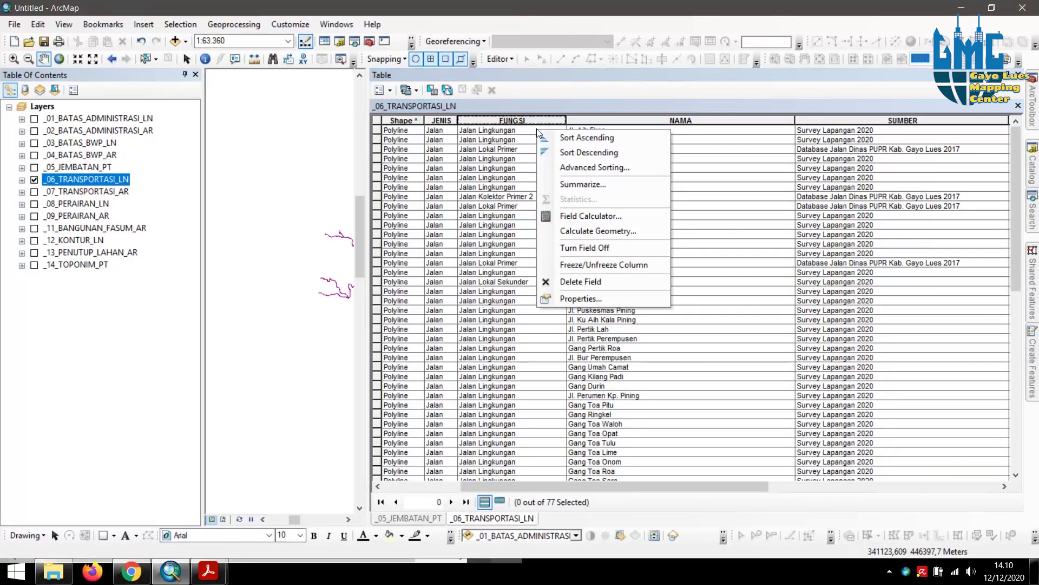
pyautogui.click(544, 138)
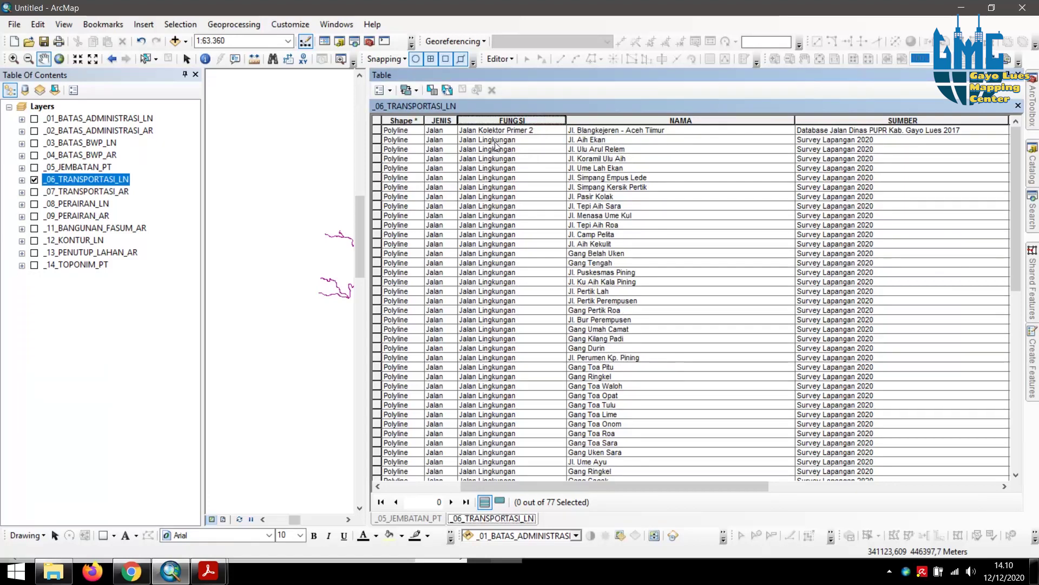
pyautogui.scroll(-13, 513, 135)
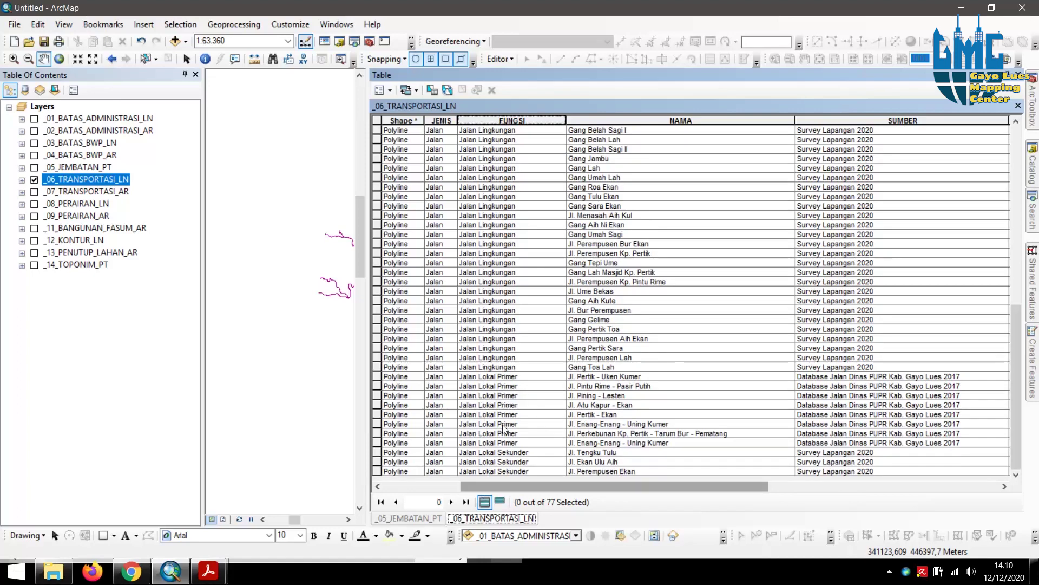
pyautogui.scroll(13, 518, 325)
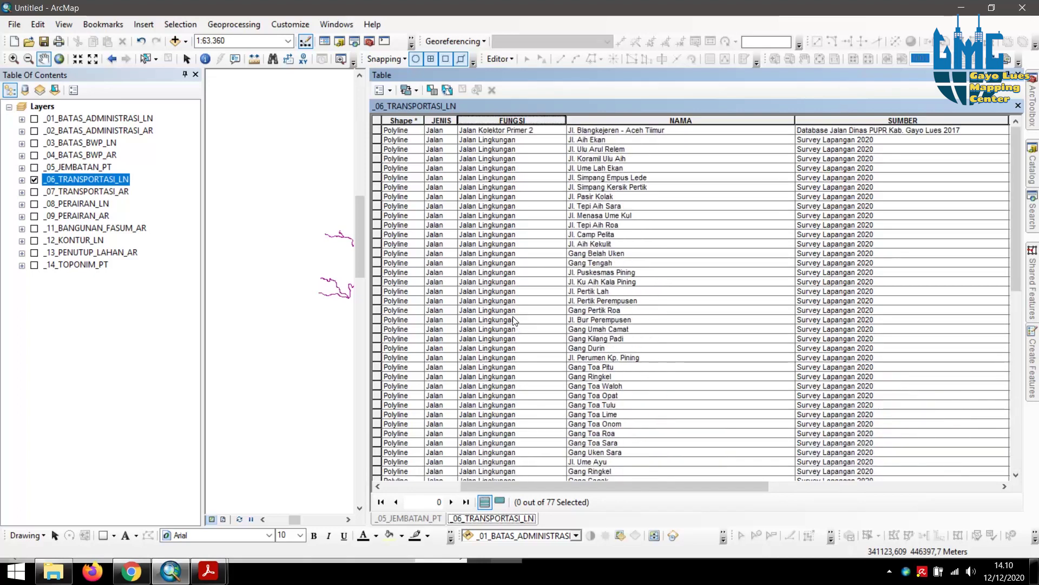
# - Review the road names in the NAMA column of the _06_TRANSPORTASI_LN table from the first to the last record
pyautogui.click(645, 188)
pyautogui.scroll(-13, 647, 244)
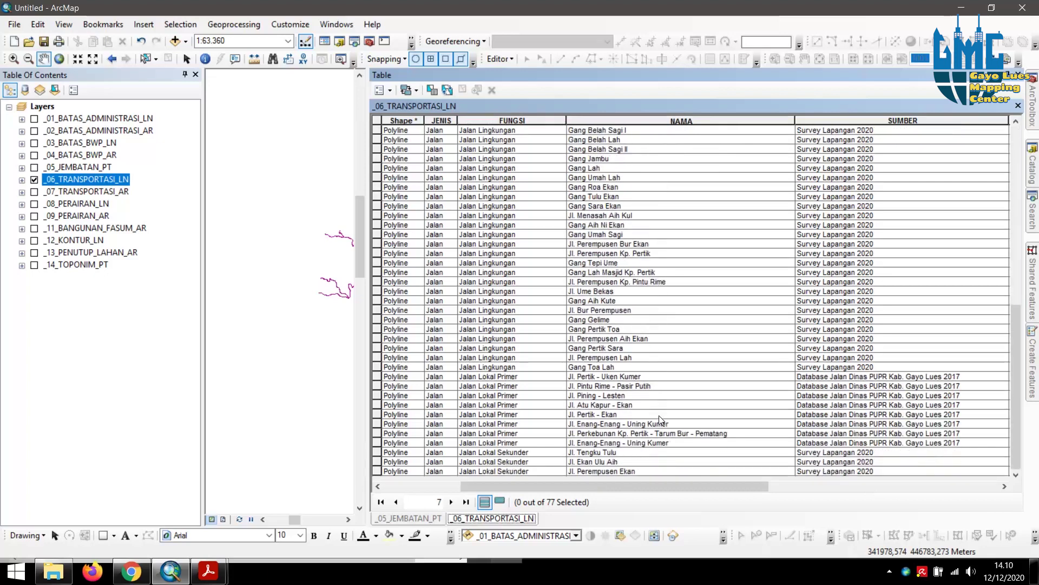
pyautogui.scroll(13, 660, 417)
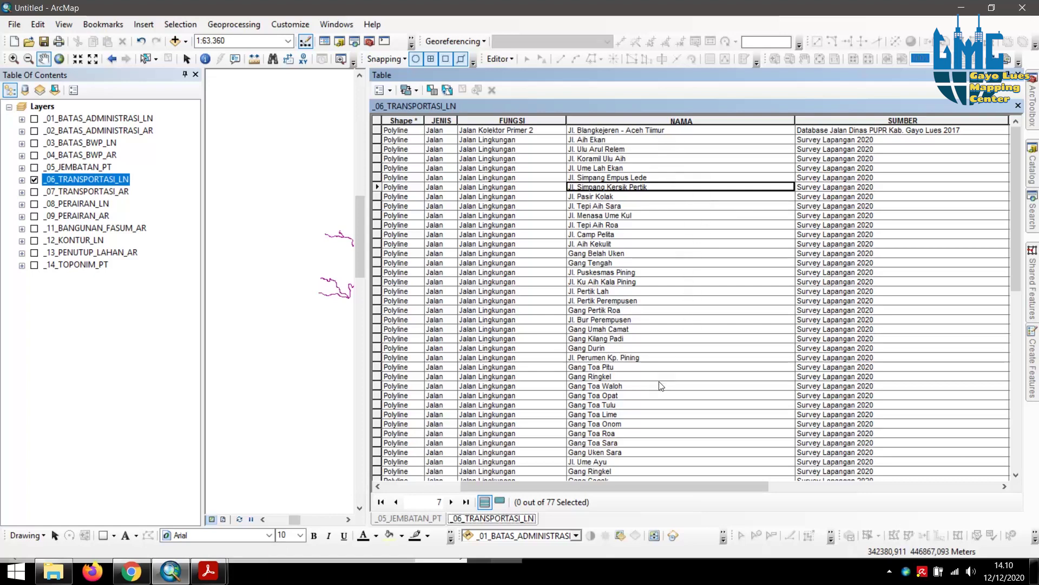
pyautogui.scroll(-12, 642, 401)
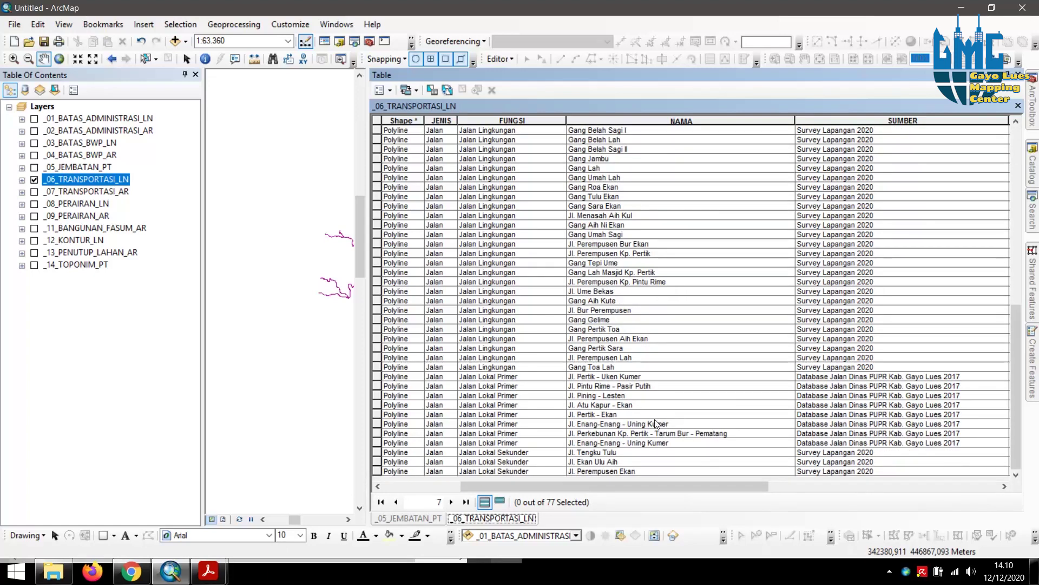
pyautogui.scroll(12, 672, 286)
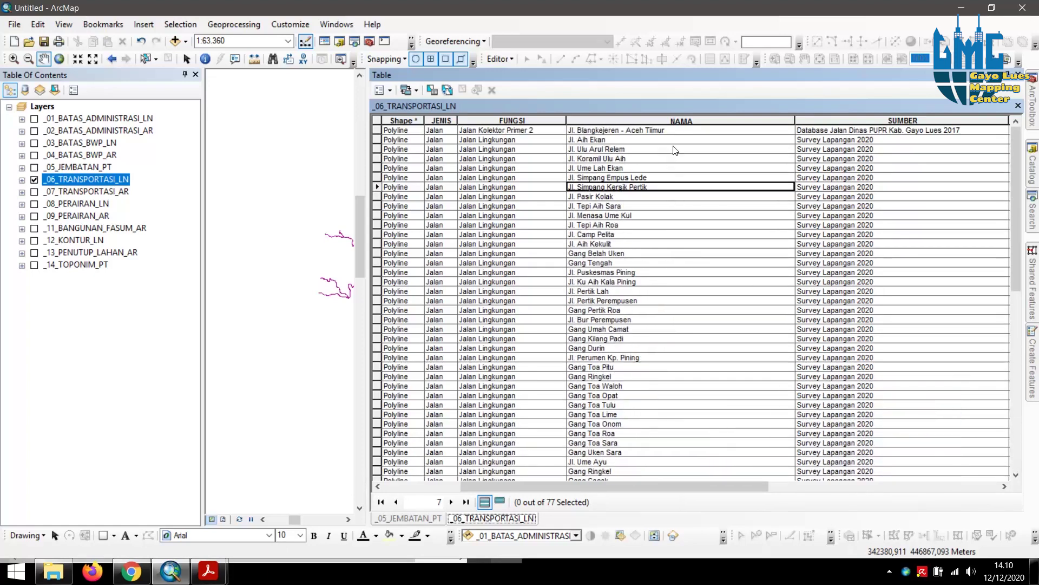
pyautogui.click(669, 244)
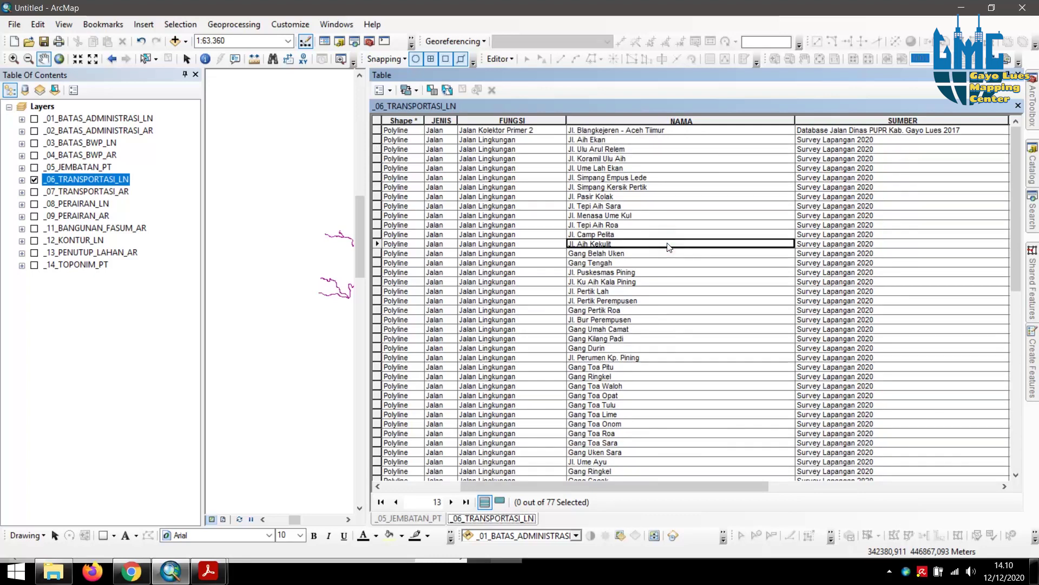
pyautogui.click(644, 385)
pyautogui.click(645, 394)
pyautogui.click(654, 414)
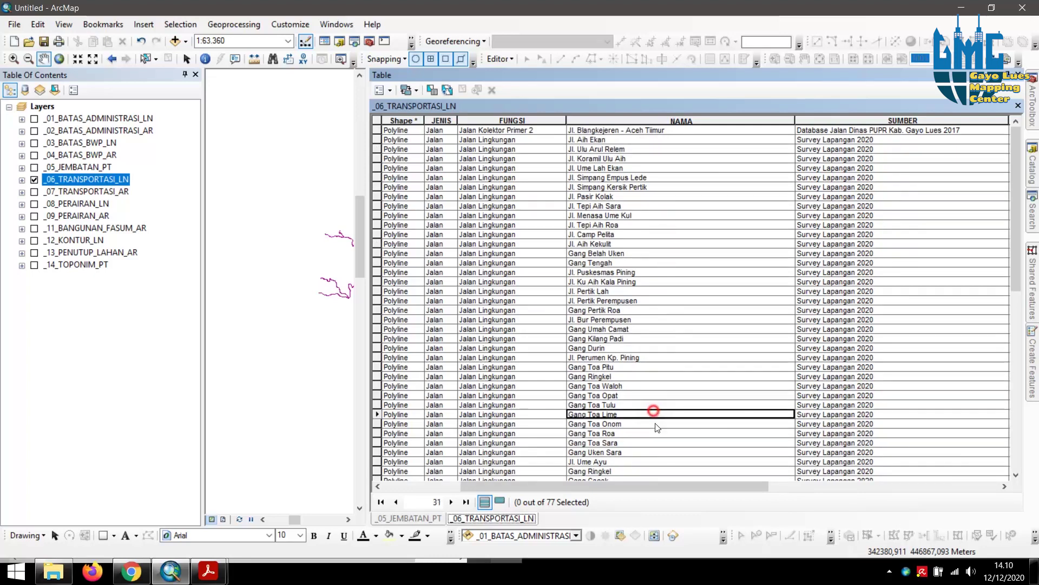
# - Check the remaining NAMA entries of the _06_TRANSPORTASI_LN table, from the Gang Toa Sara row down to the final record
pyautogui.click(636, 444)
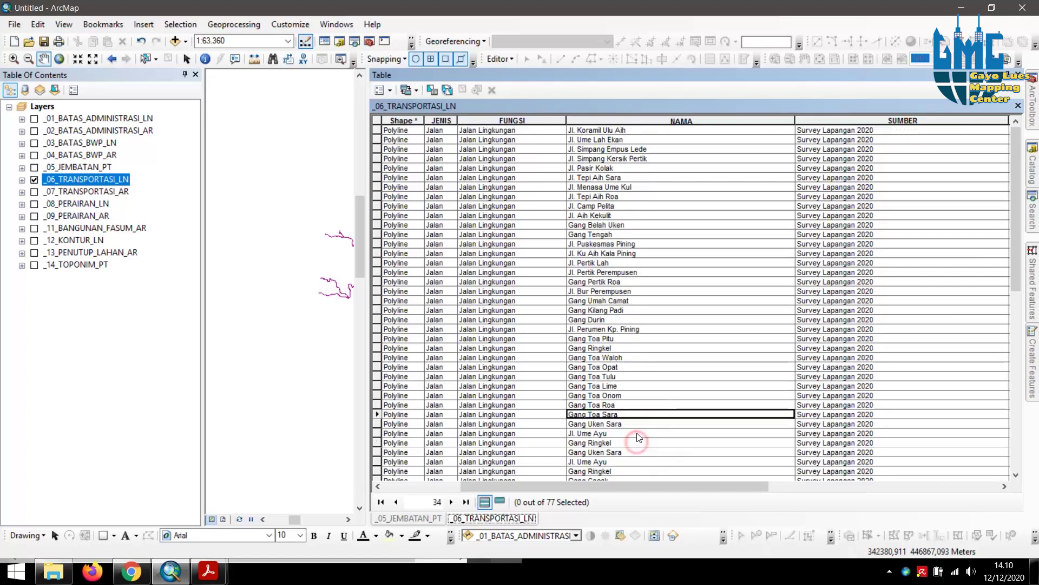
pyautogui.scroll(-10, 633, 438)
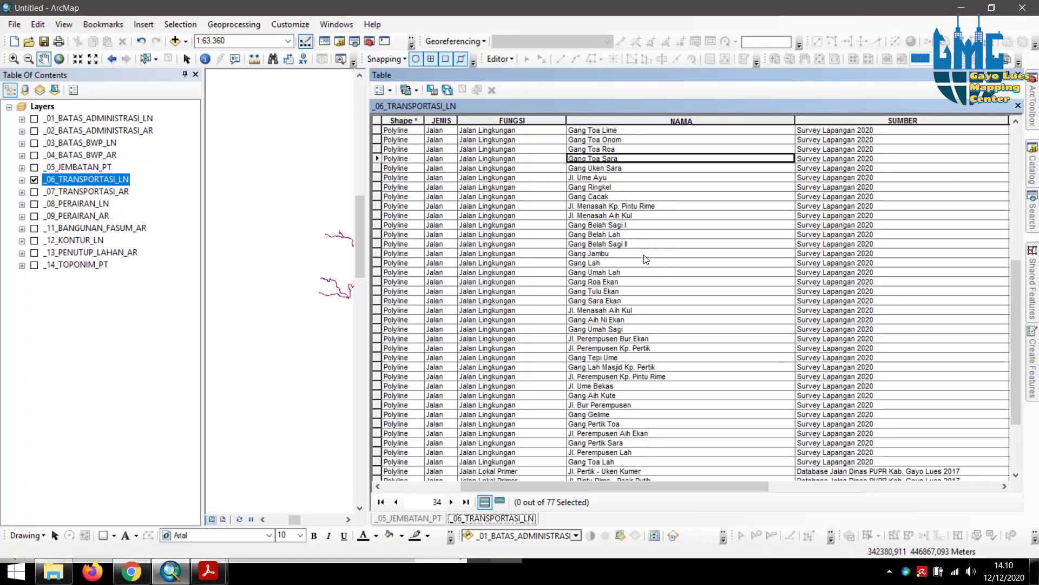
pyautogui.scroll(-5, 654, 260)
pyautogui.scroll(4, 654, 264)
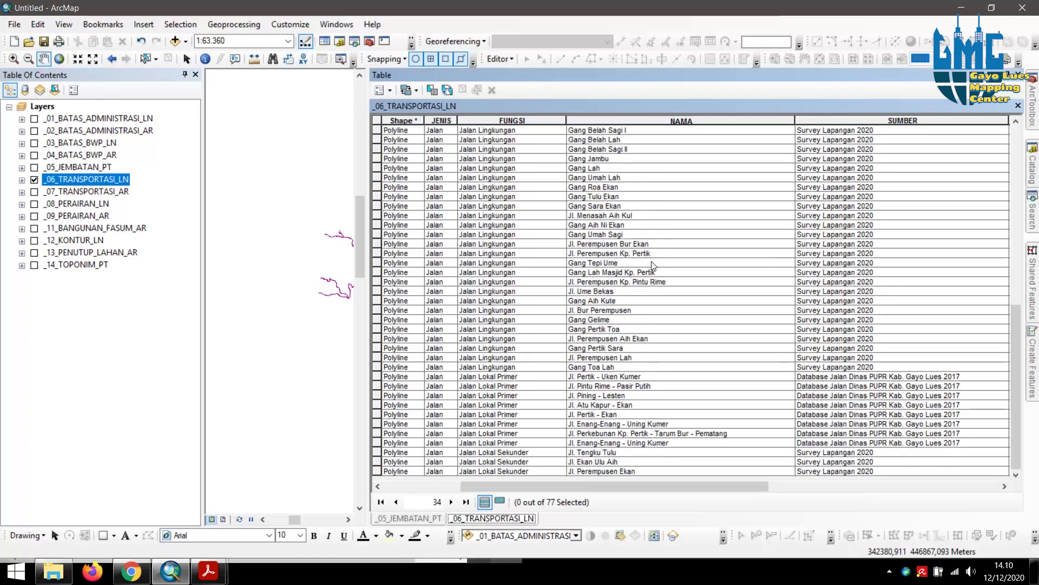
pyautogui.scroll(-2, 653, 265)
# - Highlight the SUMBER column of the _06_TRANSPORTASI_LN table and review the data sources through all records
pyautogui.click(902, 120)
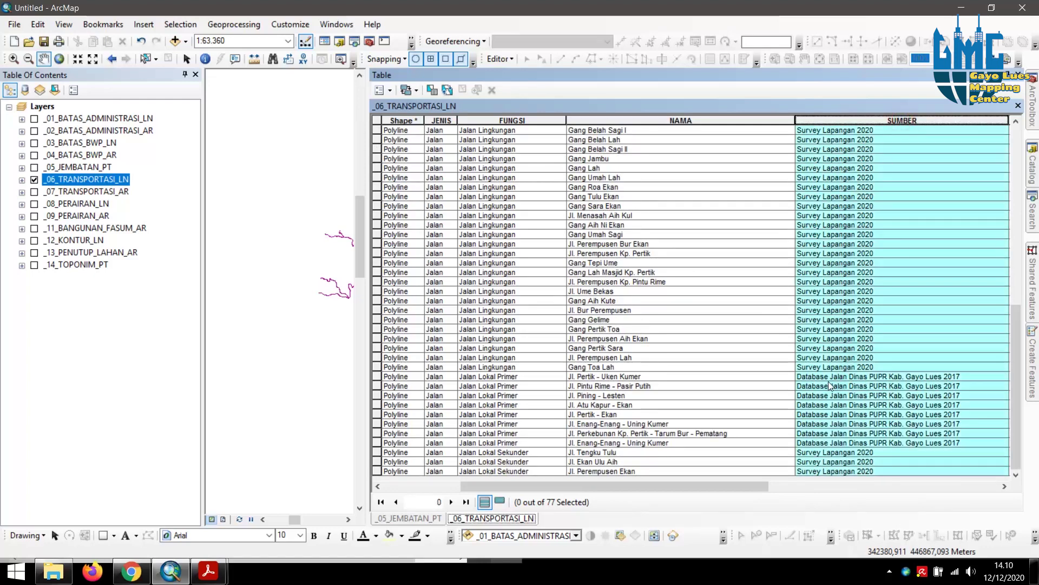
pyautogui.scroll(10, 824, 314)
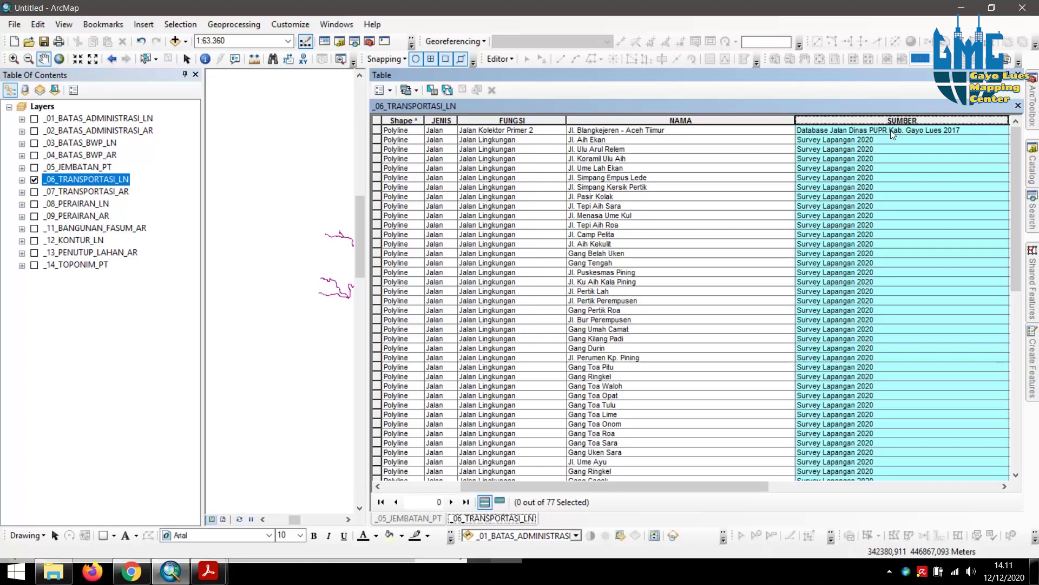
pyautogui.scroll(-13, 859, 272)
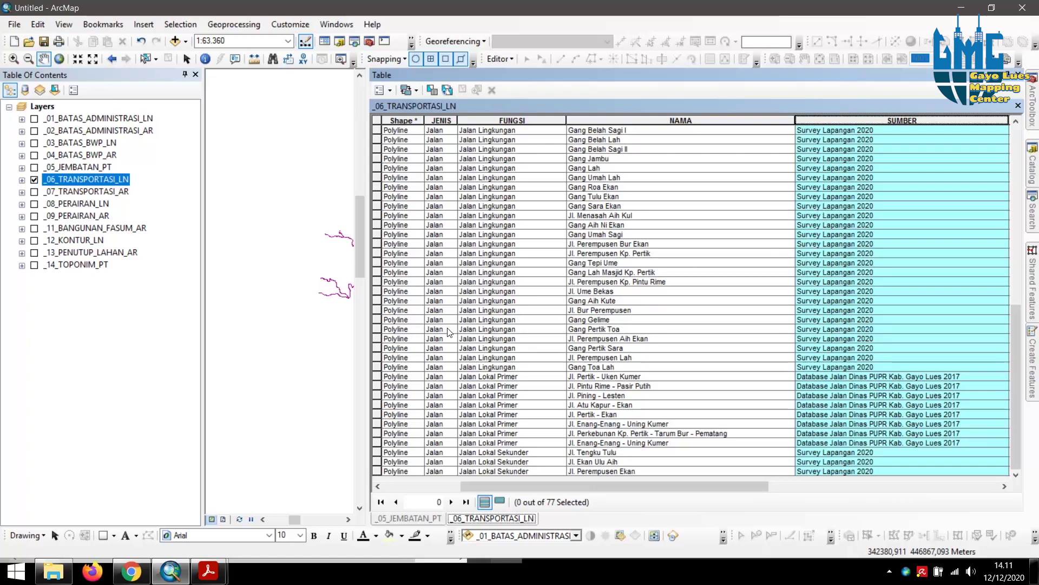
# - Display _07_TRANSPORTASI_AR instead of _06_TRANSPORTASI_LN and open its attribute table with the columns from JENIS to SUMBER in view
pyautogui.click(34, 192)
pyautogui.click(34, 180)
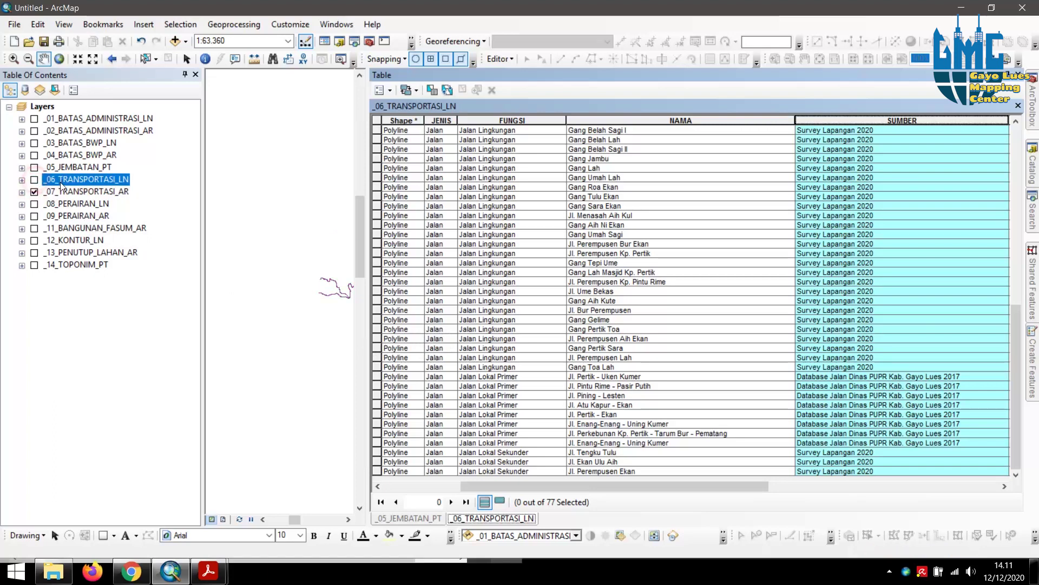
pyautogui.rightClick(66, 192)
pyautogui.click(83, 231)
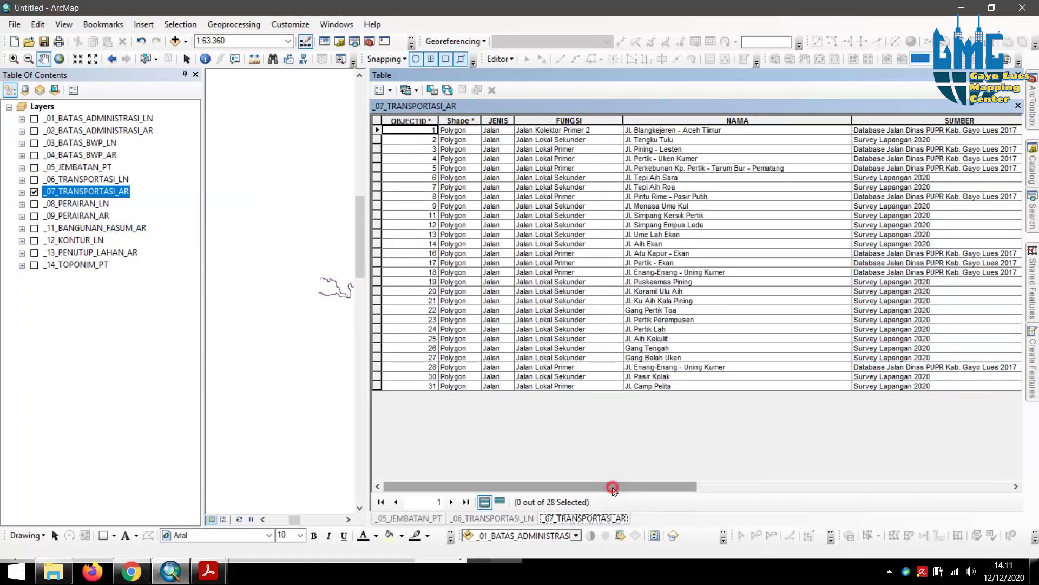
pyautogui.moveTo(612, 486); pyautogui.dragTo(704, 499)
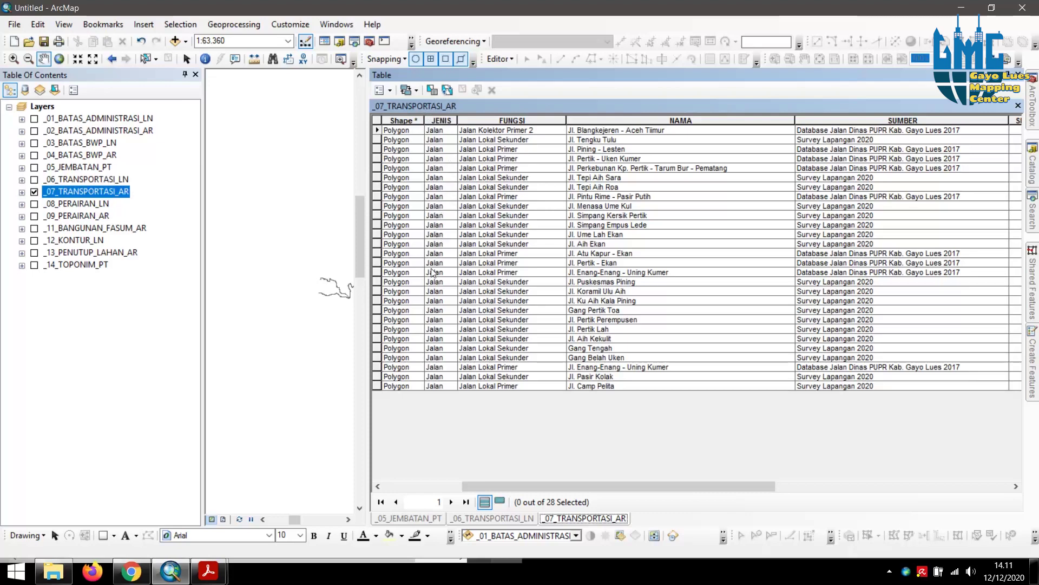
# - Switch to the V3_Spek Teknis PDF and compare its 07_TRANSPORTASI_AR attribute rows with the open table
pyautogui.click(208, 570)
pyautogui.click(188, 507)
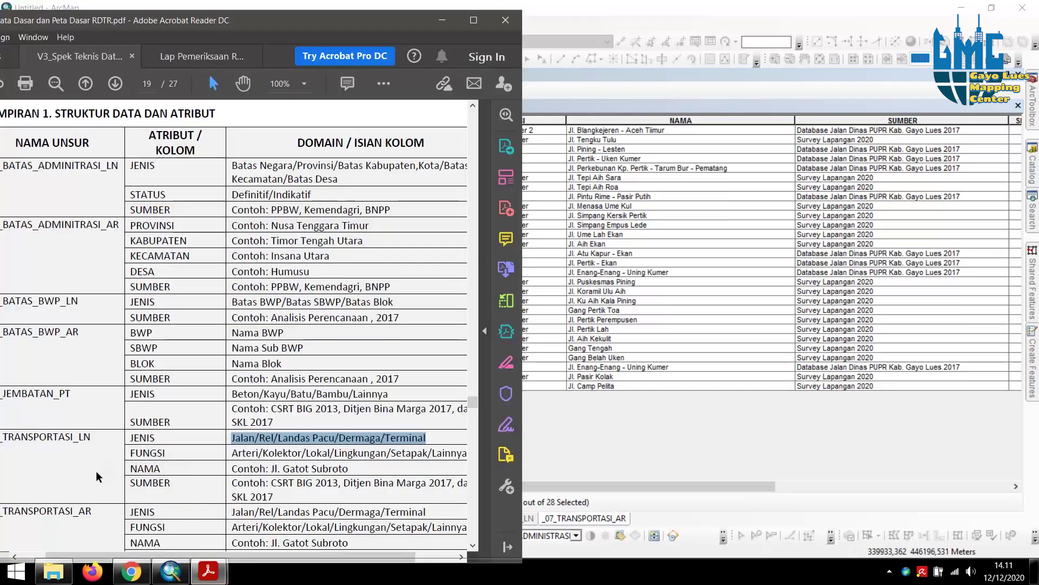
pyautogui.scroll(-3, 43, 510)
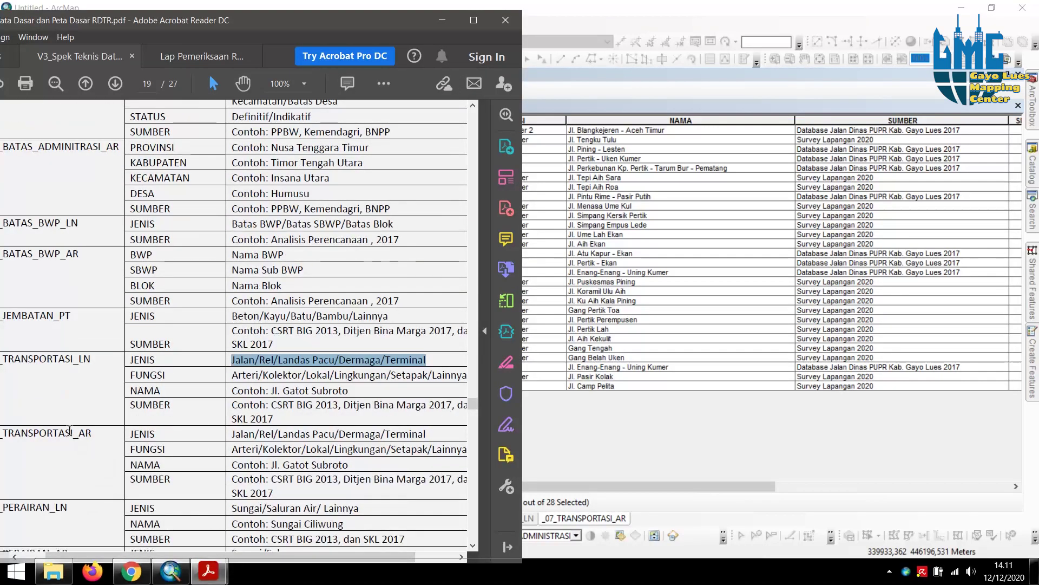
pyautogui.moveTo(227, 22); pyautogui.dragTo(234, 14)
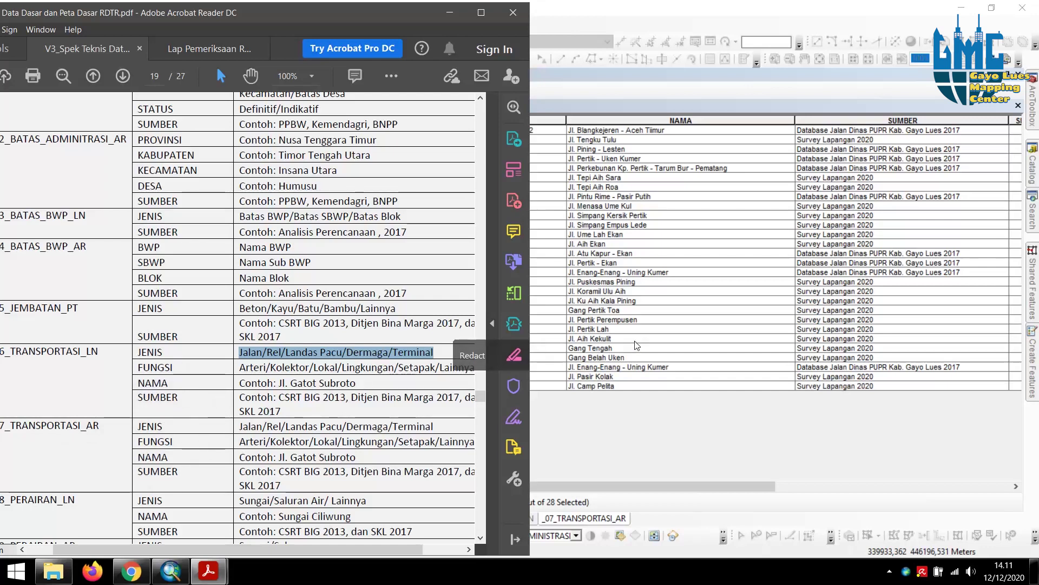
# - Return to ArcMap, zoom the map in on the _07_TRANSPORTASI_AR road polygons and widen the map area beside the table
pyautogui.click(632, 406)
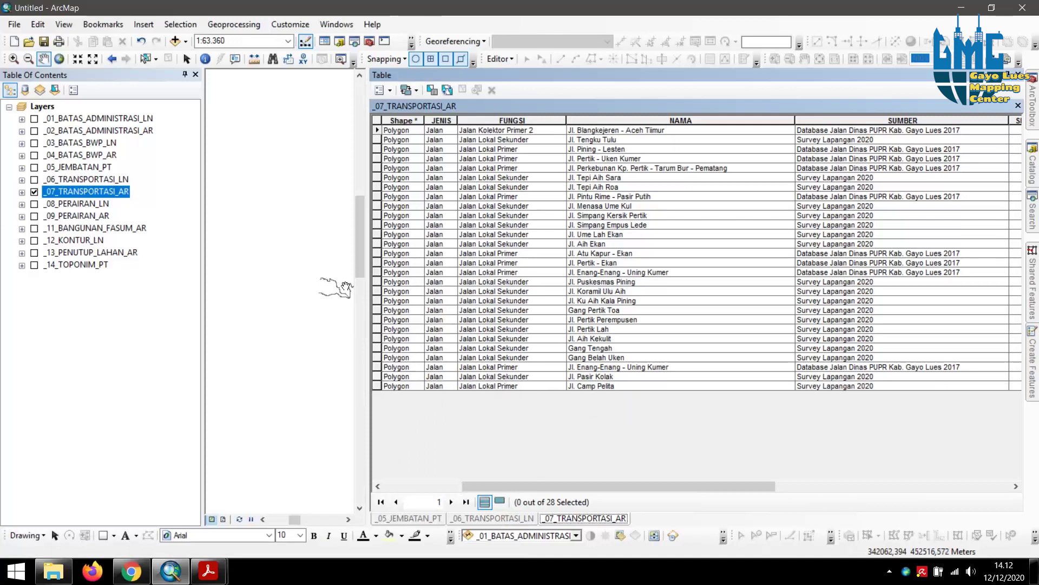
pyautogui.moveTo(336, 282); pyautogui.dragTo(197, 282)
pyautogui.scroll(-10, 287, 281)
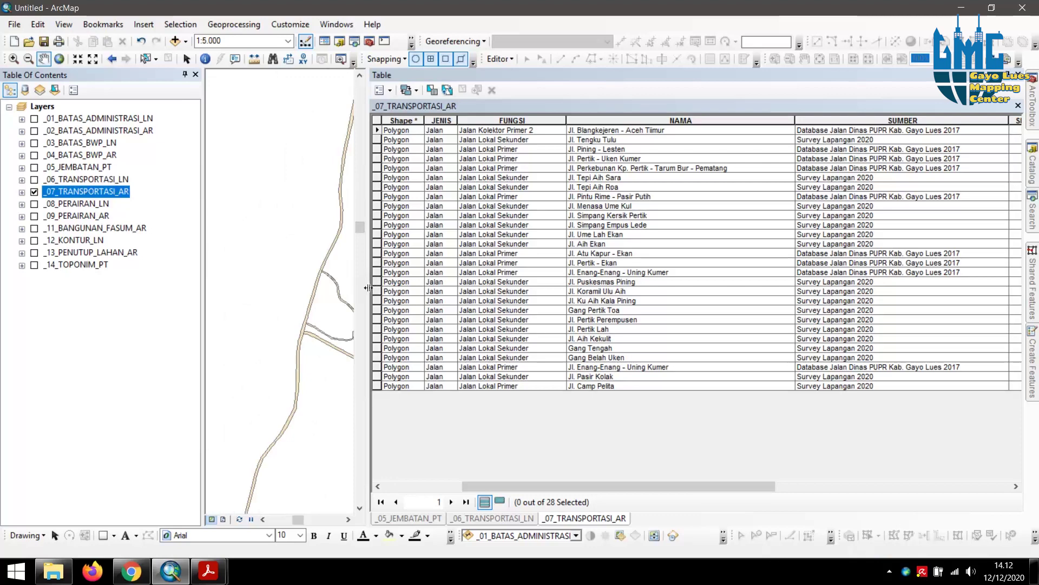
pyautogui.moveTo(367, 285); pyautogui.dragTo(489, 284)
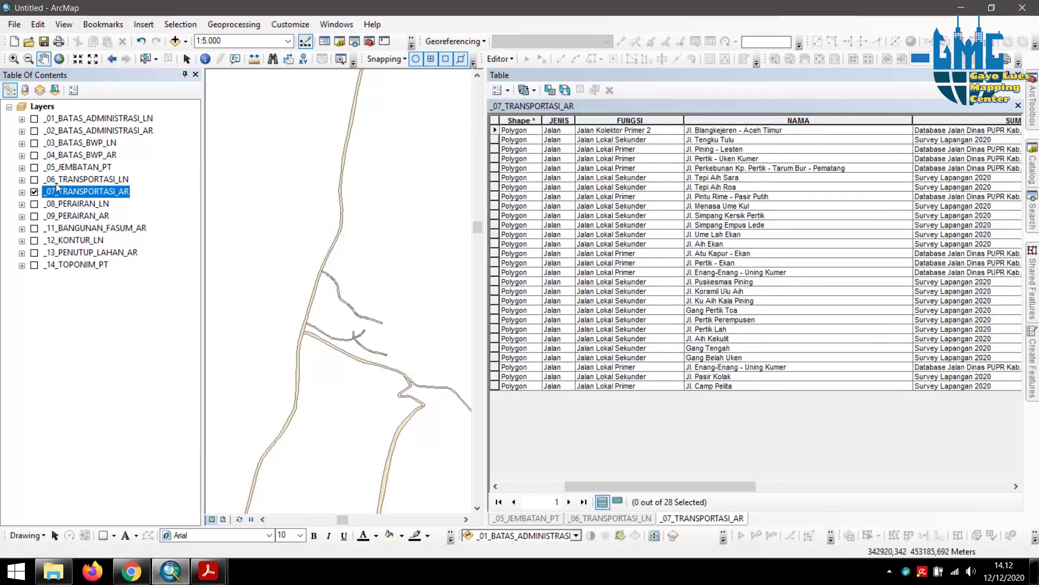
# - Turn on _06_TRANSPORTASI_LN and compare its road lines with the _07_TRANSPORTASI_AR polygons, both close up and across the whole network
pyautogui.click(34, 179)
pyautogui.scroll(-5, 336, 214)
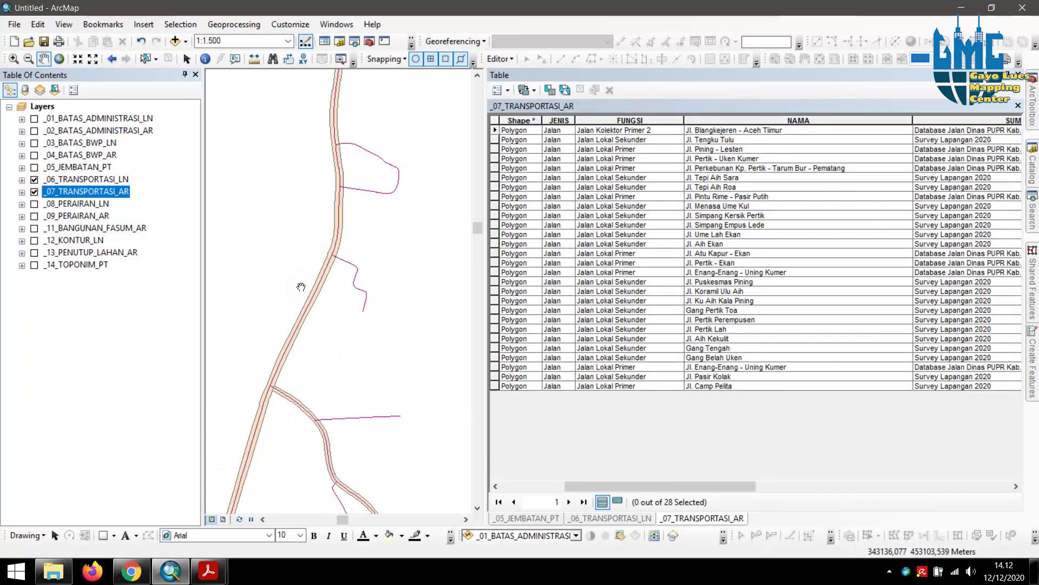
pyautogui.scroll(-3, 323, 281)
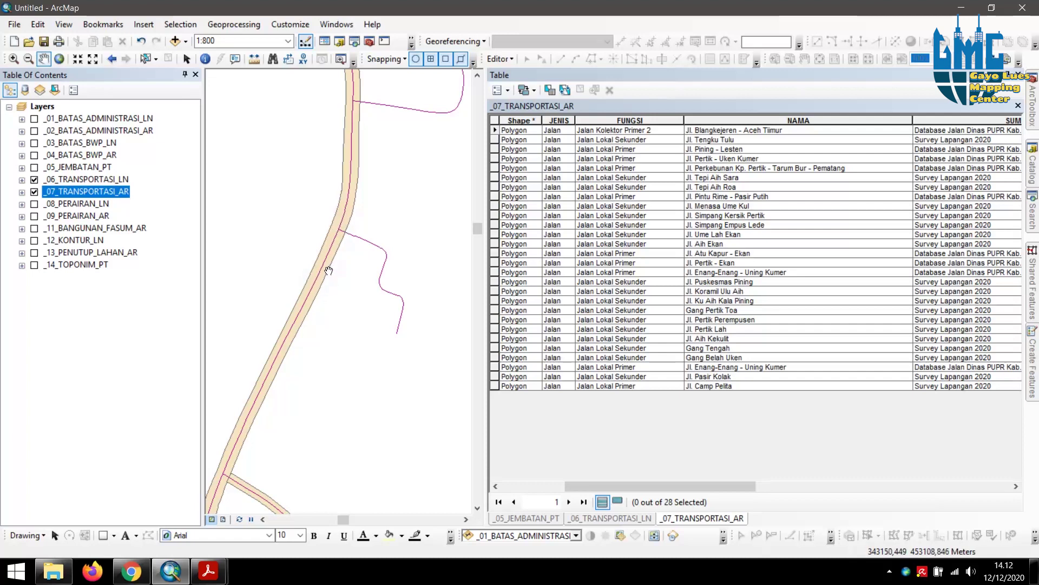
pyautogui.scroll(-4, 330, 258)
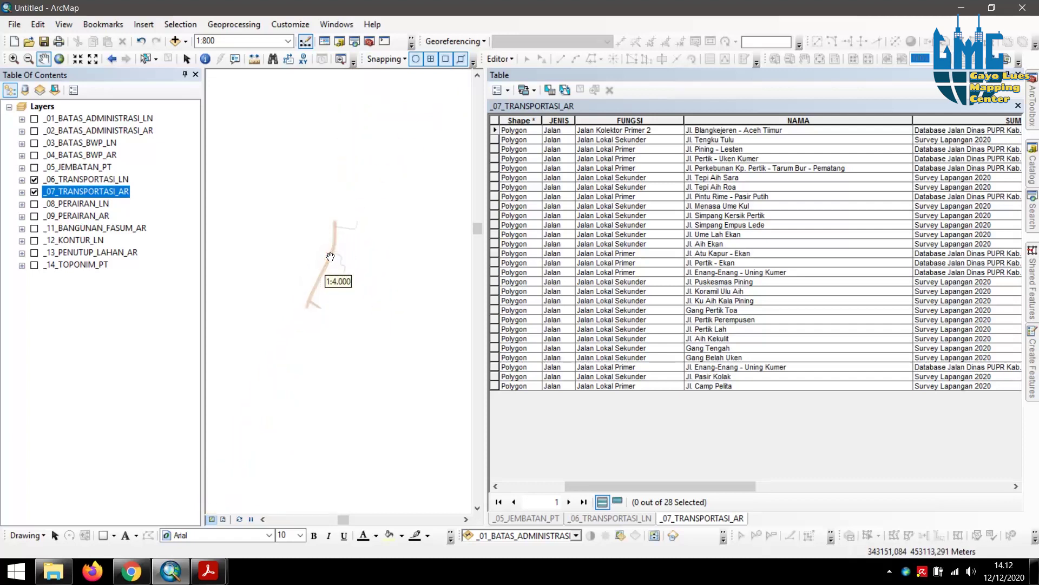
pyautogui.scroll(-4, 326, 276)
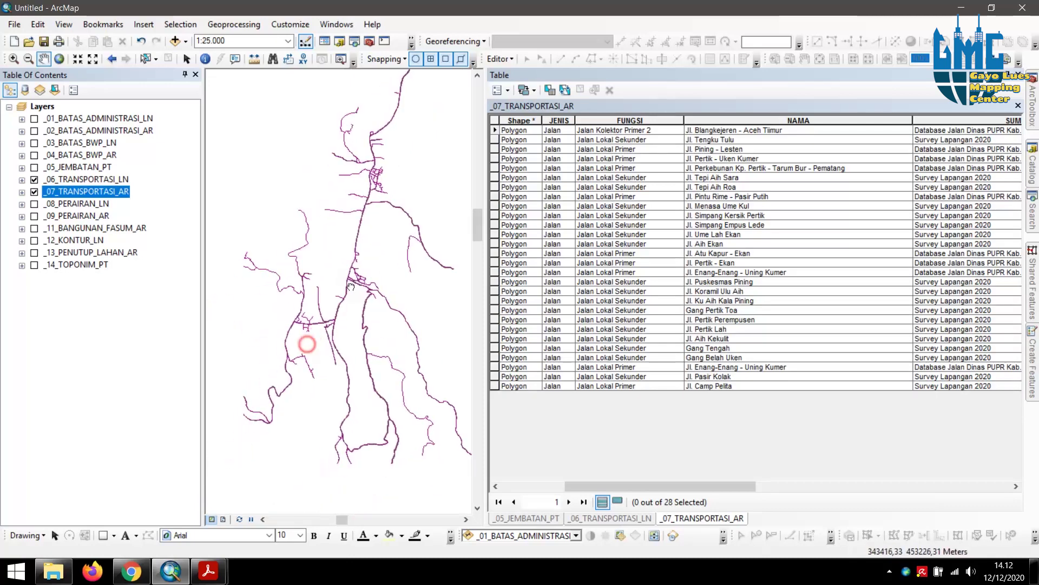
pyautogui.scroll(-2, 311, 301)
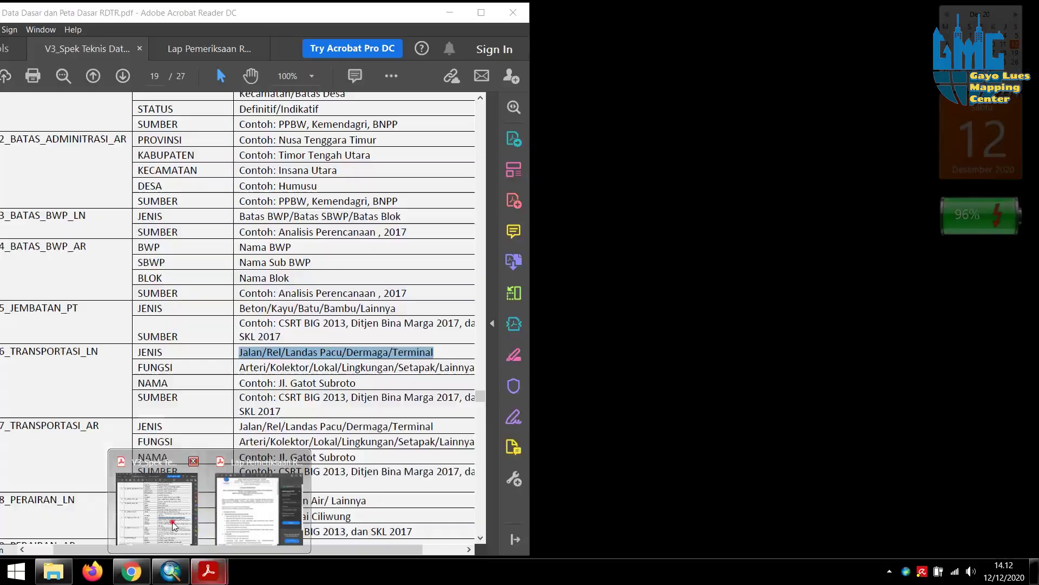
# - Switch to the V3_Spek Teknis PDF and examine the JENIS, NAMA and SUMBER domain entries for 08_PERAIRAN_LN
pyautogui.click(176, 514)
pyautogui.scroll(-1, 118, 436)
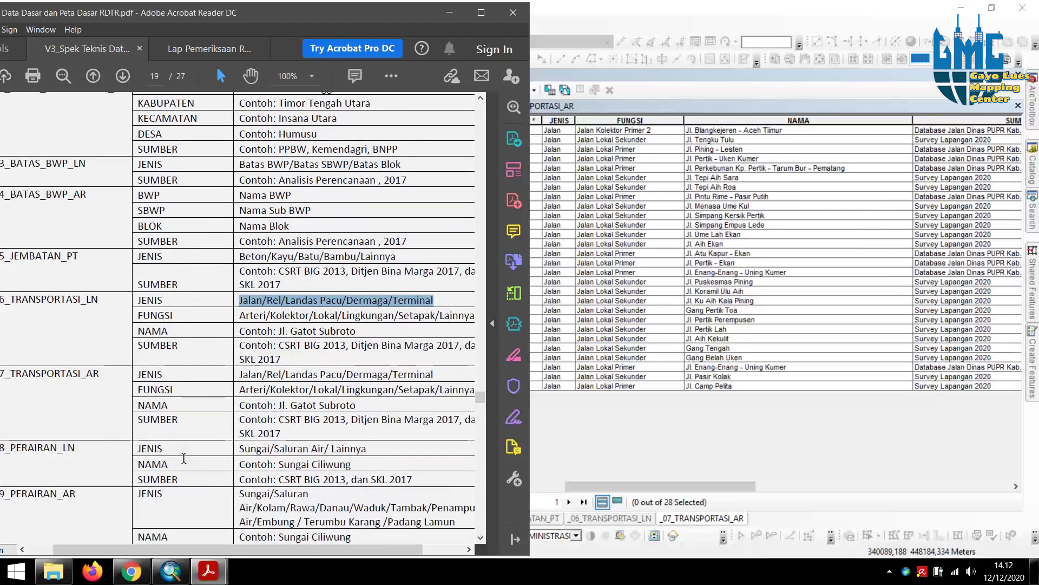
pyautogui.scroll(-1, 141, 469)
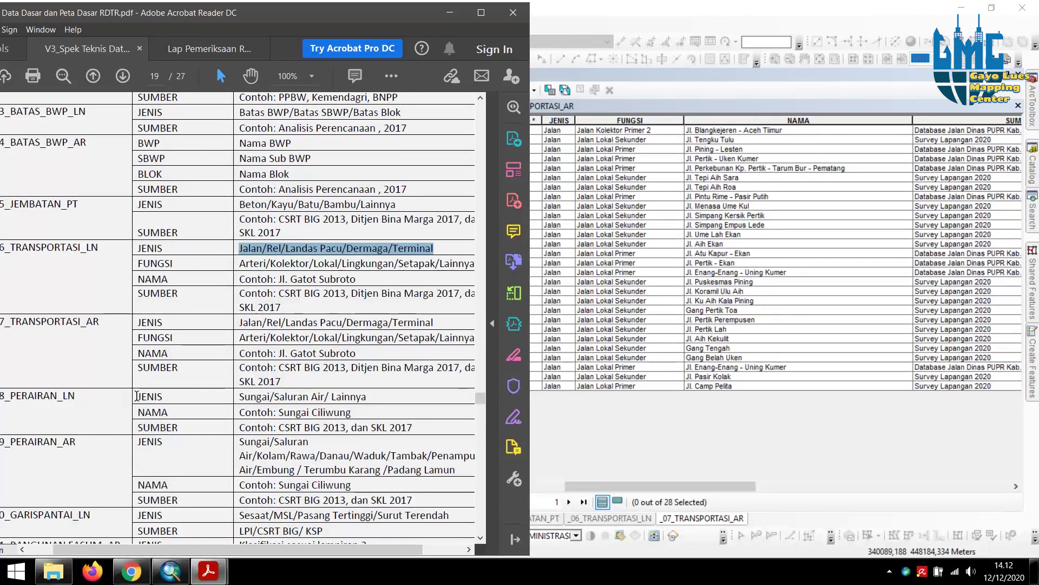
pyautogui.moveTo(167, 398); pyautogui.dragTo(168, 428)
pyautogui.click(217, 396)
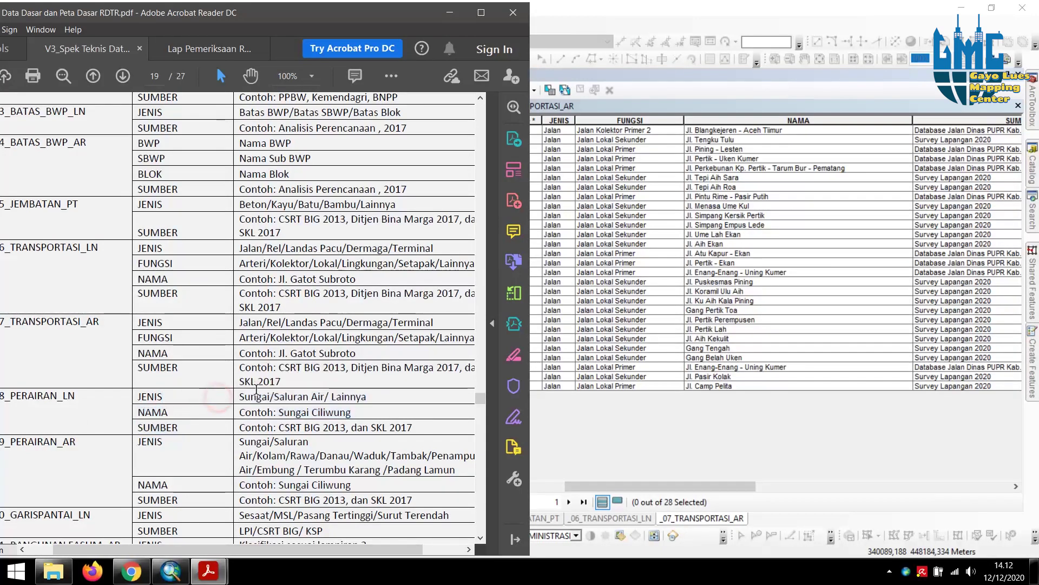
pyautogui.moveTo(250, 397); pyautogui.dragTo(268, 397)
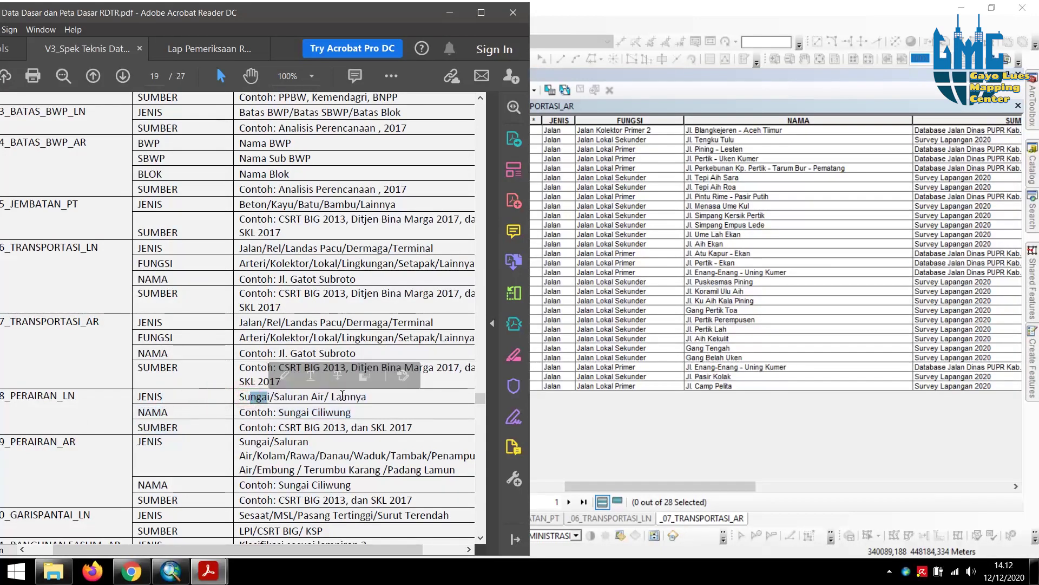
pyautogui.moveTo(344, 397); pyautogui.dragTo(351, 397)
pyautogui.click(241, 416)
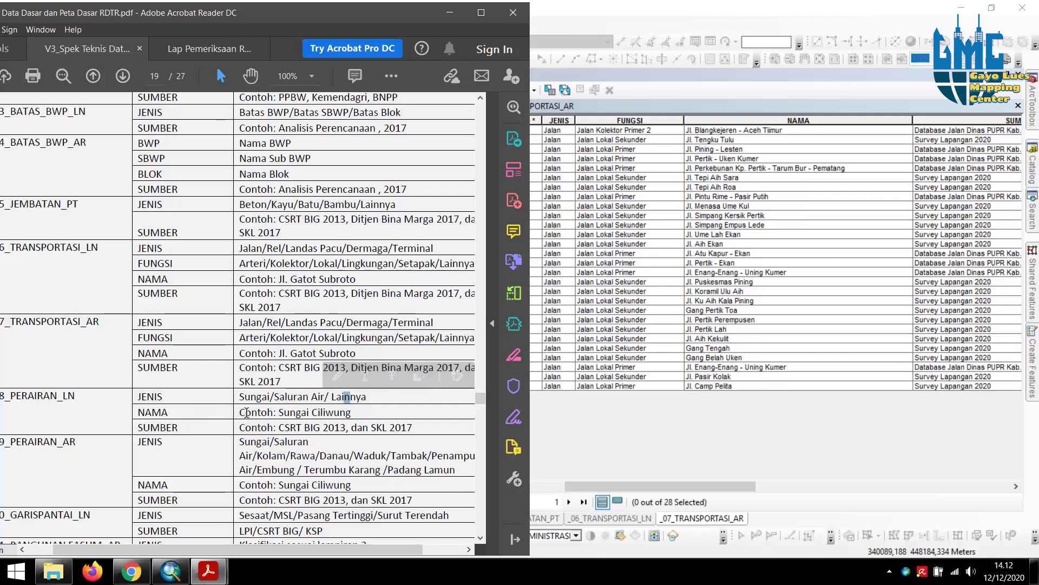
pyautogui.moveTo(279, 413); pyautogui.dragTo(352, 413)
pyautogui.click(217, 425)
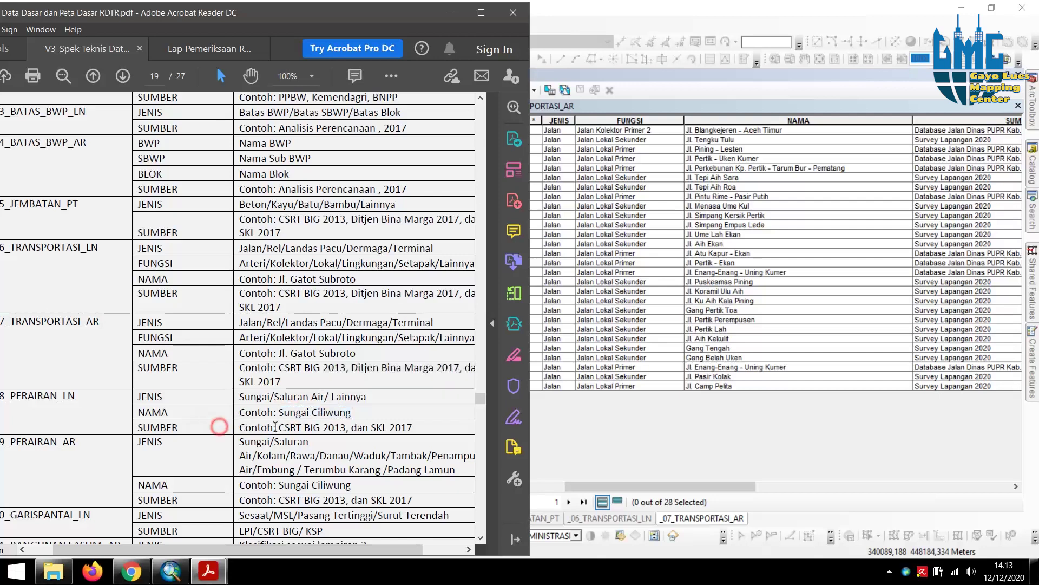
# - Return to ArcMap, close the transportation tables, and display only _08_PERAIRAN_LN with its attribute table open
pyautogui.click(717, 420)
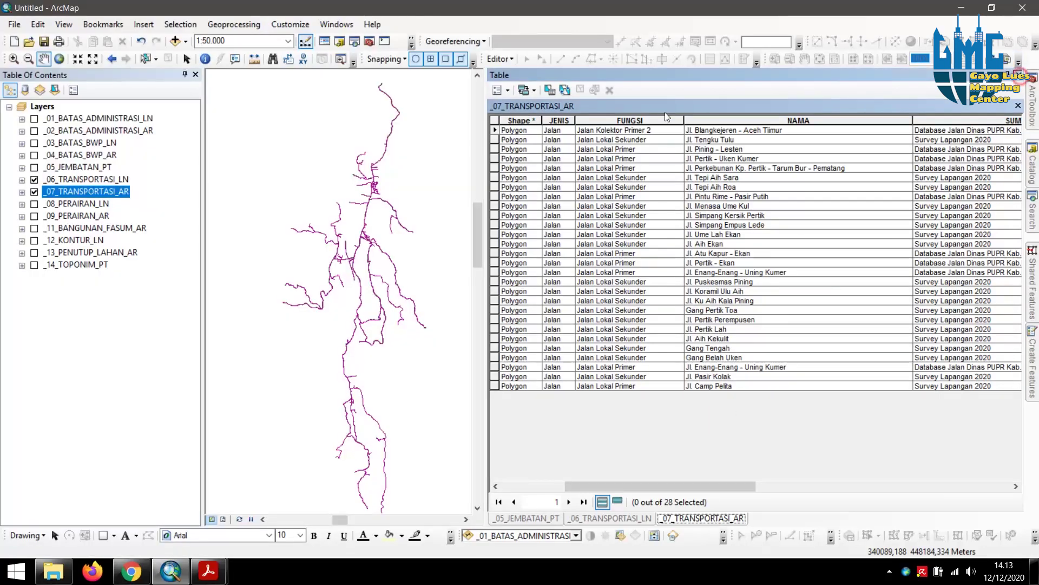
pyautogui.click(1019, 74)
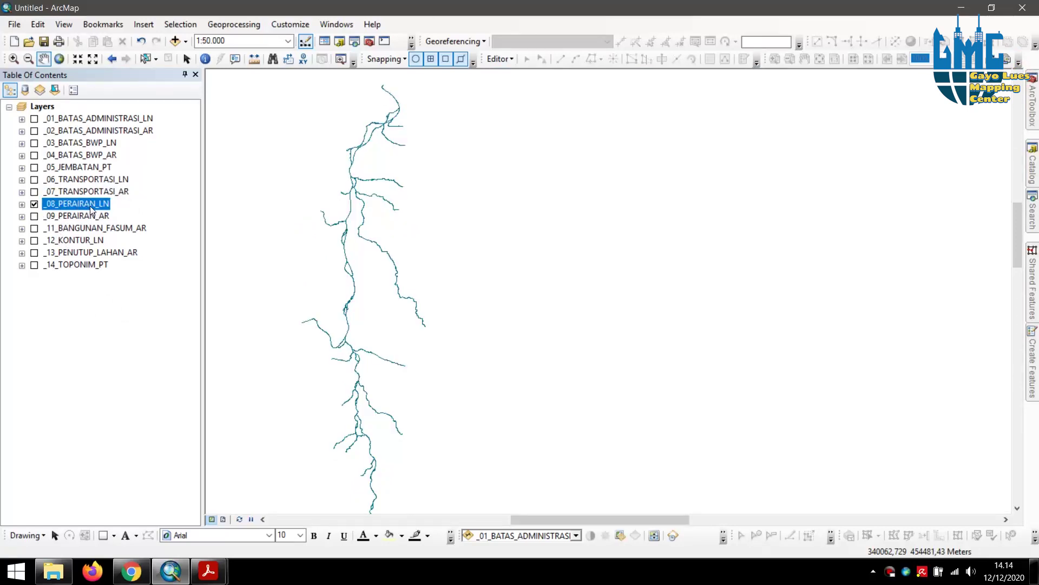
pyautogui.rightClick(92, 211)
pyautogui.click(112, 247)
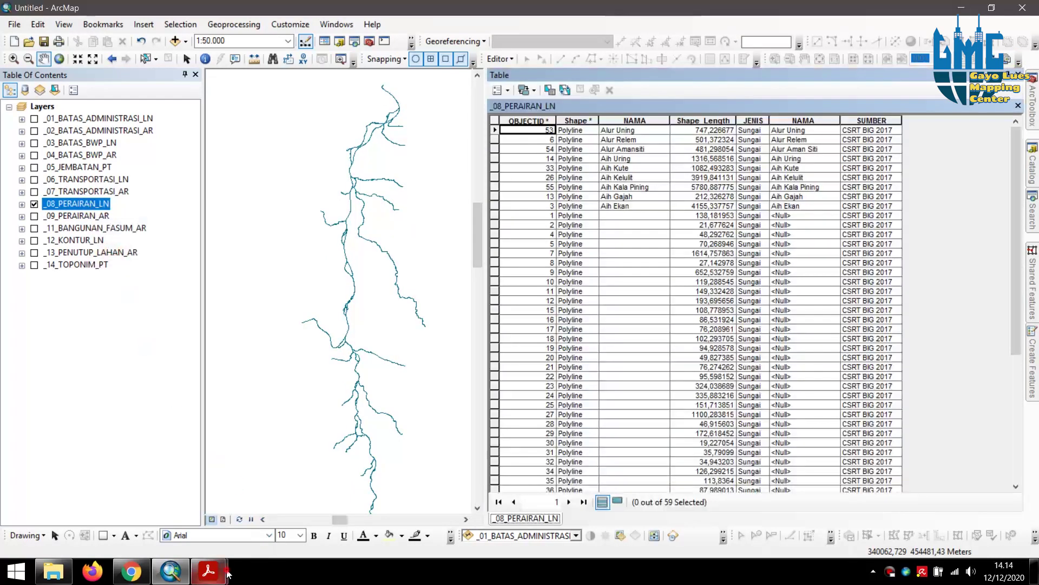
# - Check the JENIS, NAMA and SUMBER columns of the _08_PERAIRAN_LN table against the PDF specification, reviewing the JENIS values down the records
pyautogui.moveTo(208, 571)
pyautogui.click(181, 490)
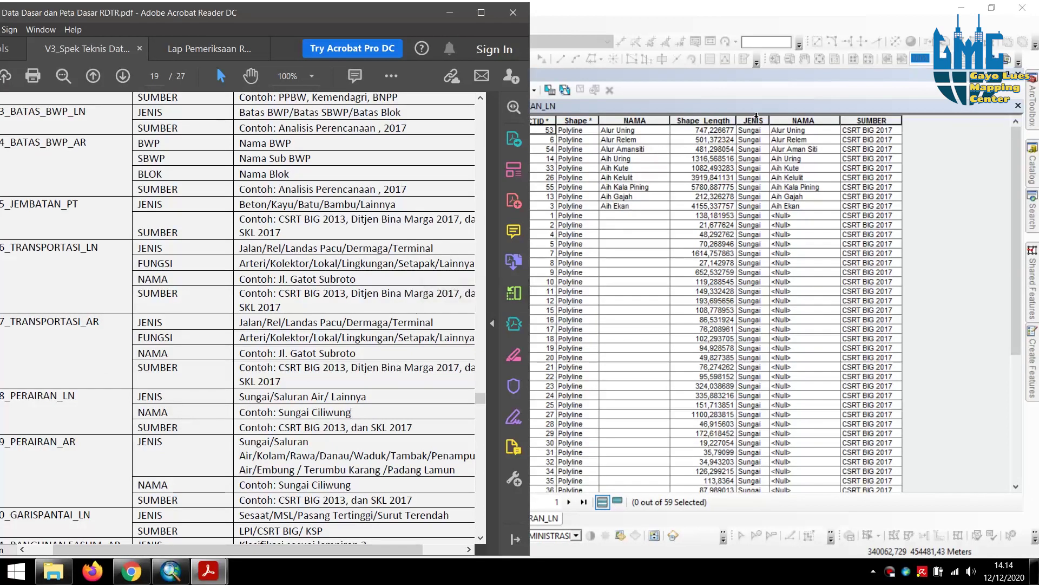
pyautogui.click(754, 120)
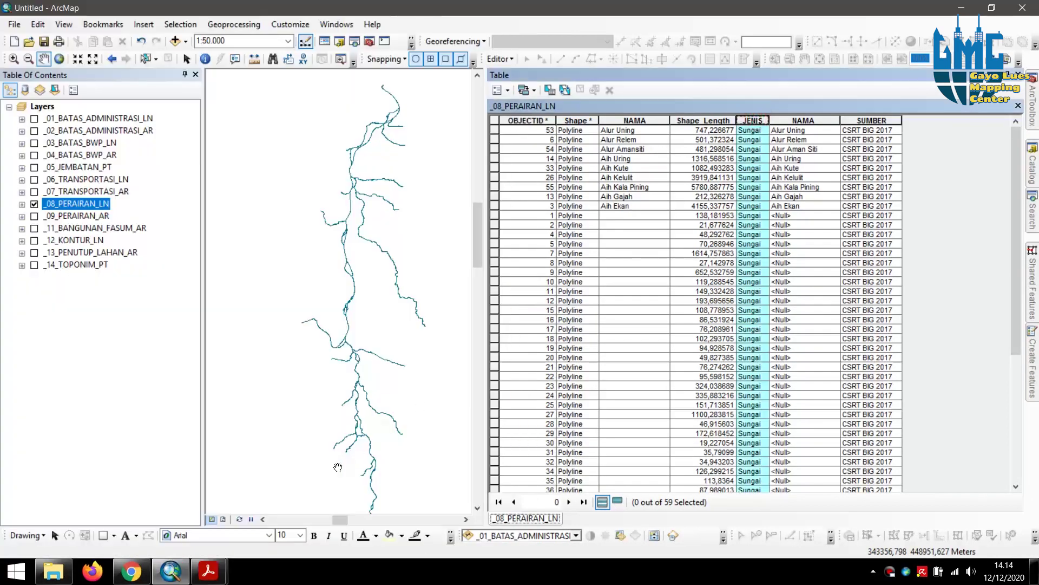
pyautogui.click(798, 119)
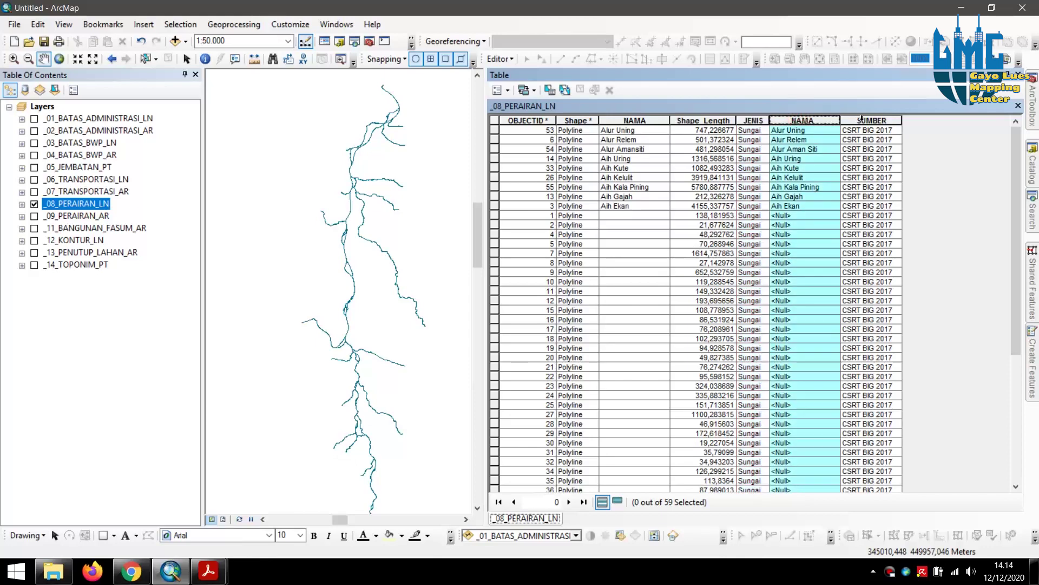
pyautogui.click(866, 120)
pyautogui.click(751, 120)
pyautogui.scroll(-7, 753, 163)
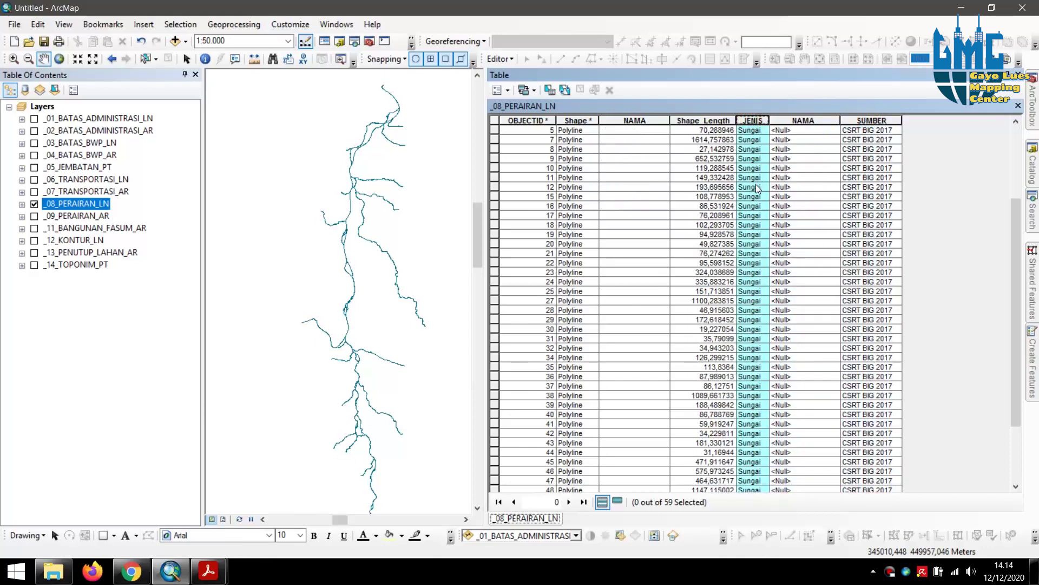
pyautogui.scroll(7, 754, 184)
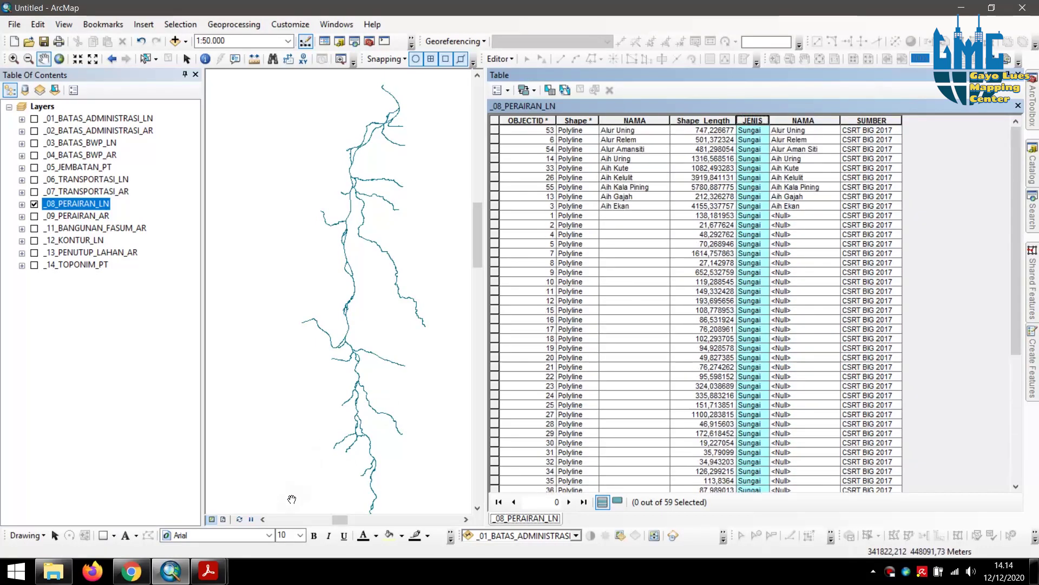
# - Switch to the specification PDF and compare its 08_PERAIRAN_LN NAMA entry with the NAMA values in all _08_PERAIRAN_LN records
pyautogui.click(197, 490)
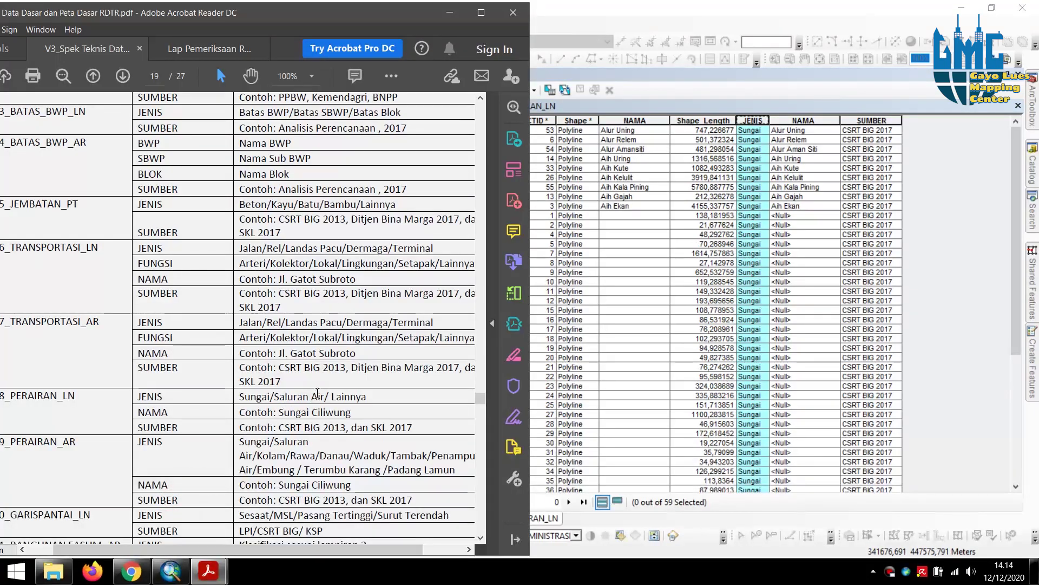
pyautogui.click(351, 412)
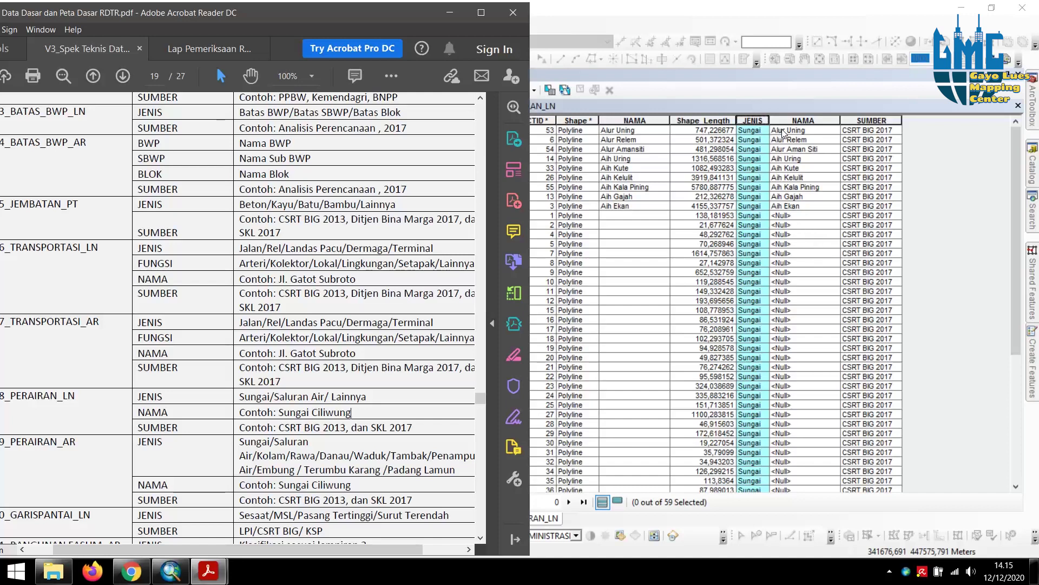
pyautogui.scroll(-1, 786, 273)
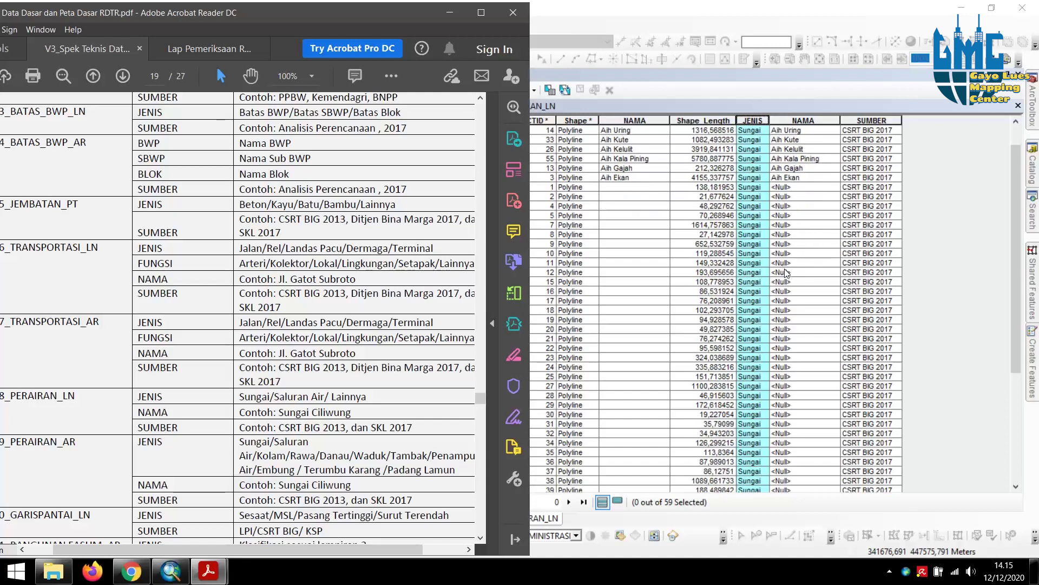
pyautogui.scroll(-5, 786, 273)
pyautogui.scroll(7, 785, 266)
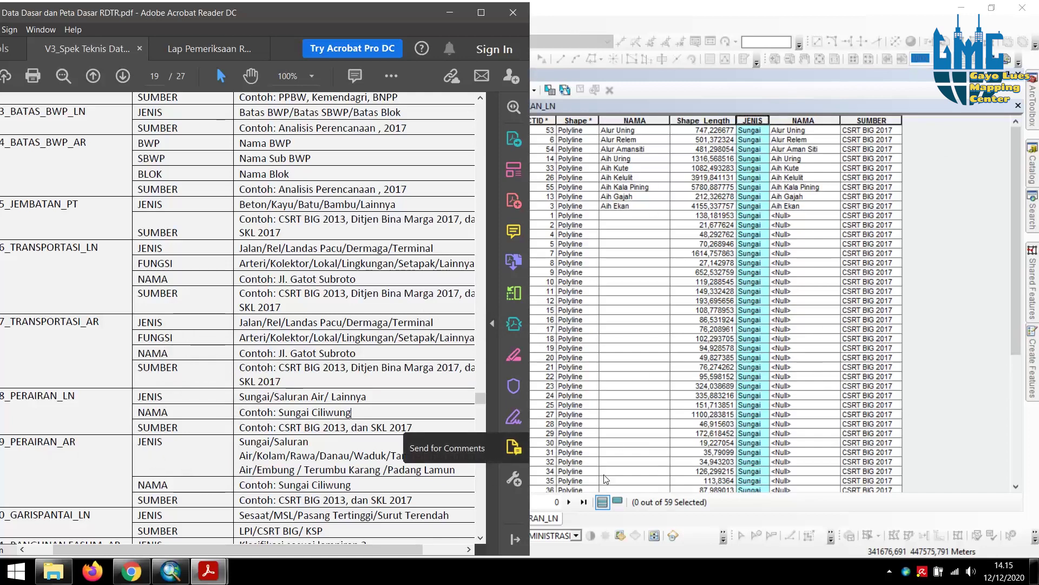
# - Return to ArcMap, turn on the _09_PERAIRAN_AR layer and open its attribute table
pyautogui.click(650, 356)
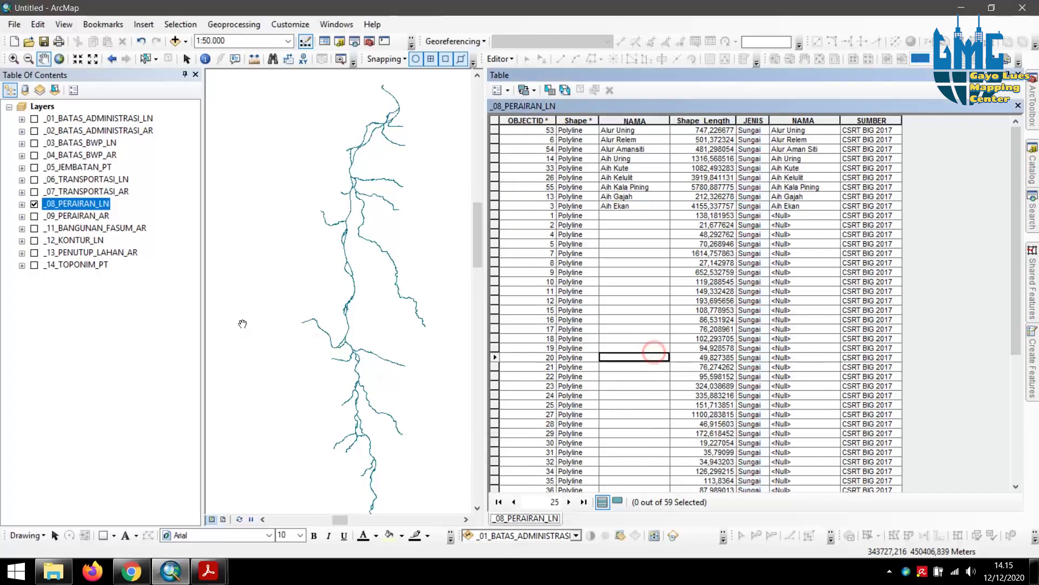
pyautogui.click(34, 216)
pyautogui.rightClick(63, 216)
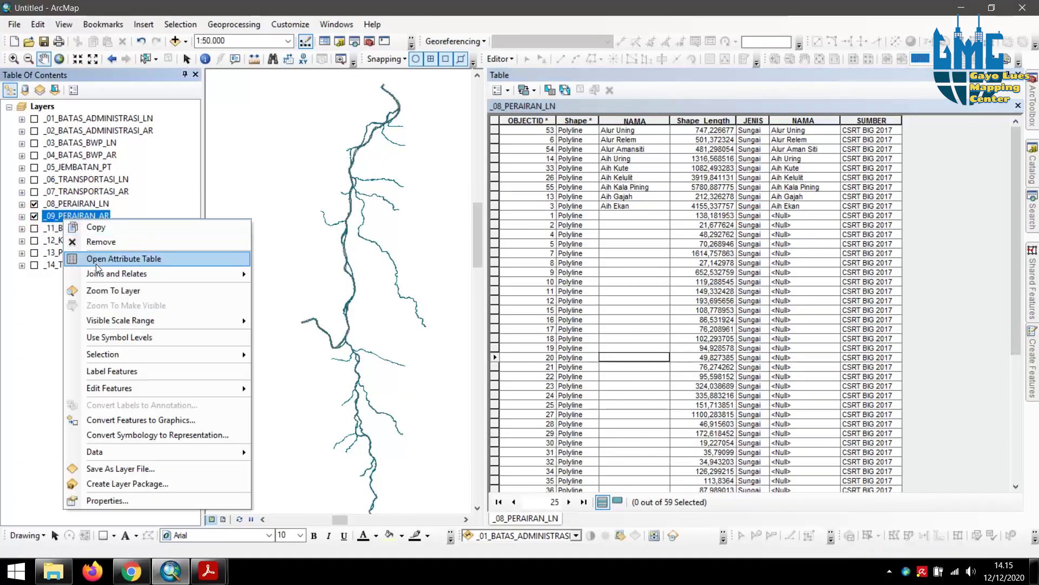
pyautogui.click(98, 264)
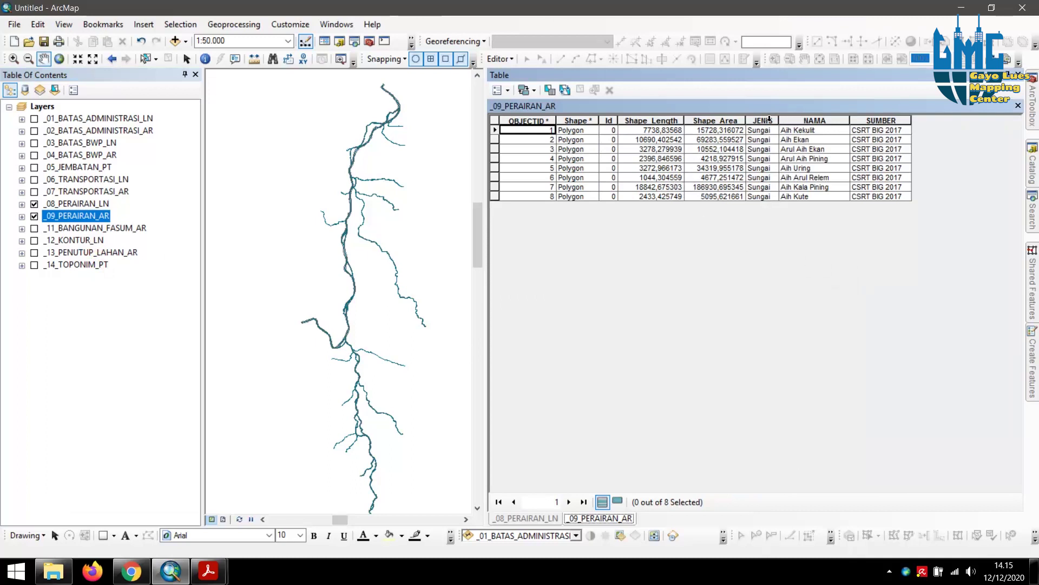
# - Select the Aih Ekan record and the Aih Kekulit record in turn to locate their river polygons on the map
pyautogui.click(494, 131)
pyautogui.click(496, 140)
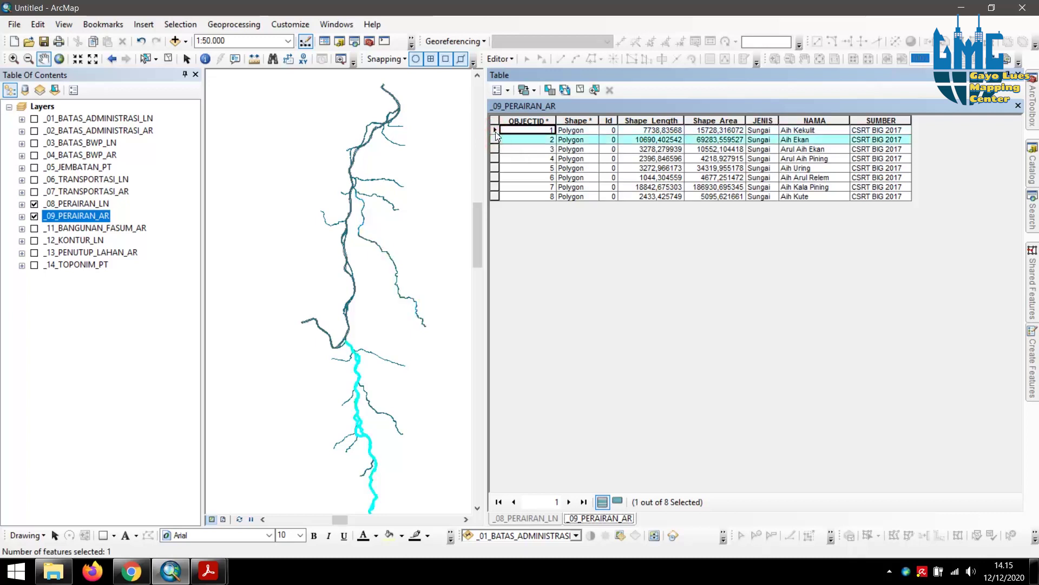
pyautogui.click(495, 131)
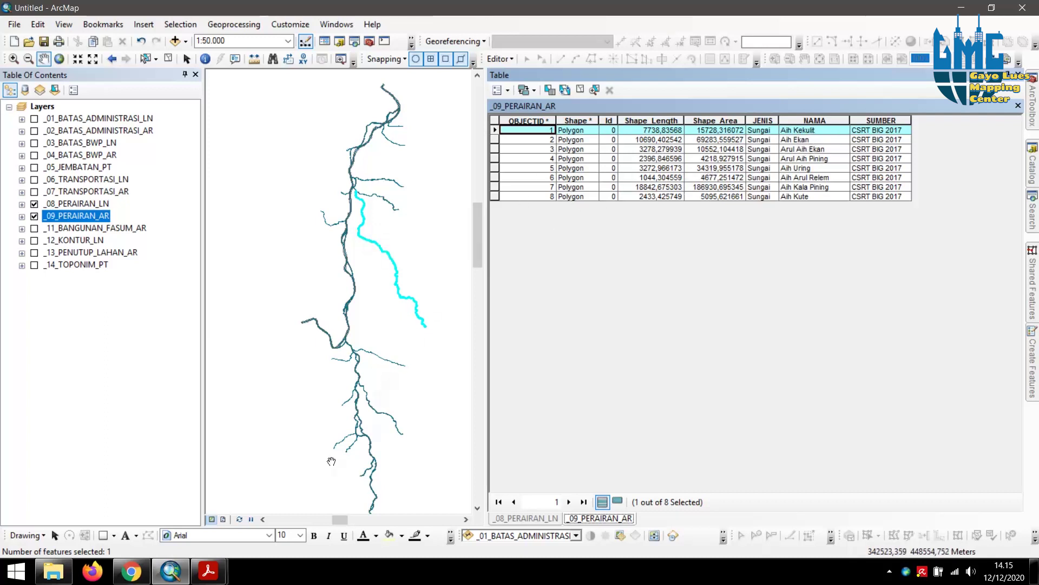
# - Switch to the specification PDF and check the JENIS, NAMA and SUMBER entries for 09_PERAIRAN_AR against the attribute table
pyautogui.click(209, 571)
pyautogui.click(179, 511)
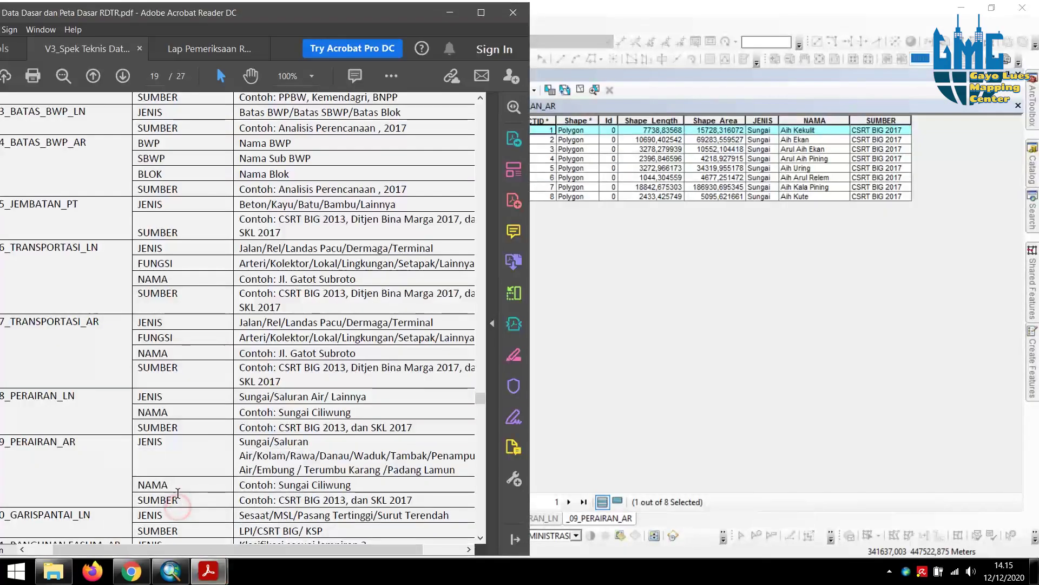
pyautogui.scroll(-2, 99, 447)
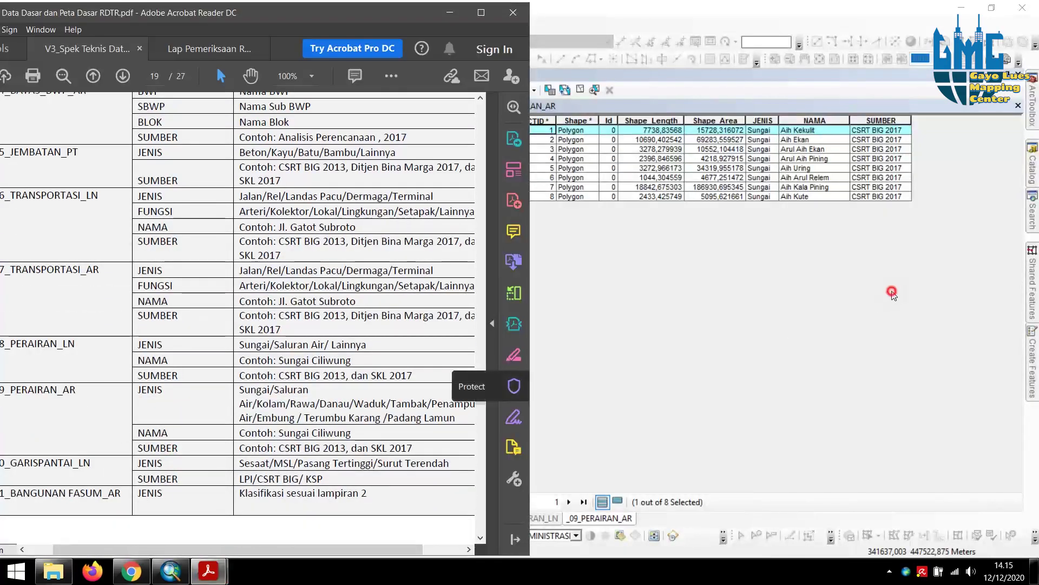
# - Return to ArcMap and display only _11_BANGUNAN_FASUM_AR, turning off both PERAIRAN layers
pyautogui.click(170, 571)
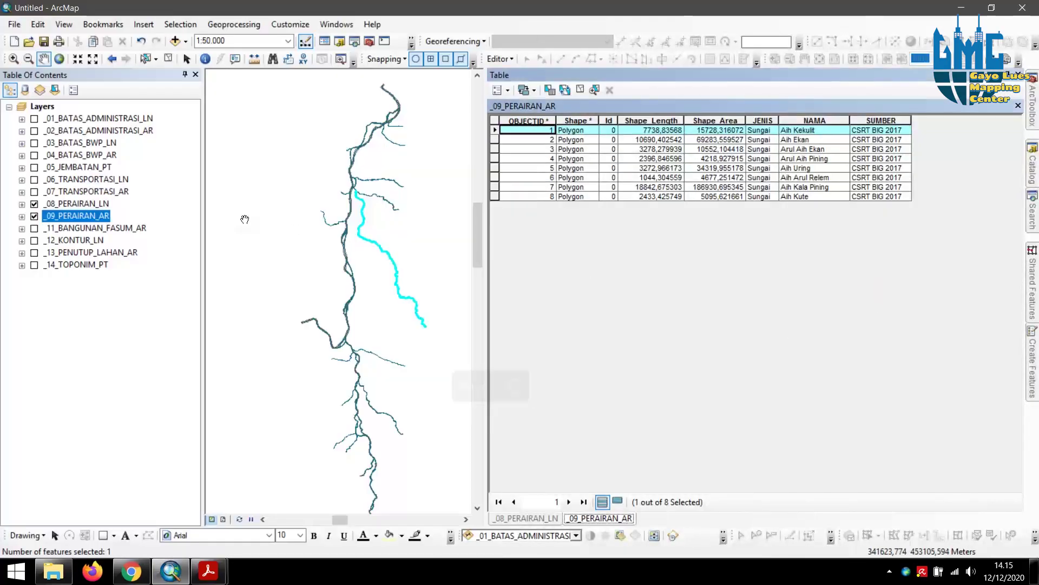
pyautogui.click(34, 228)
pyautogui.click(34, 216)
pyautogui.click(35, 204)
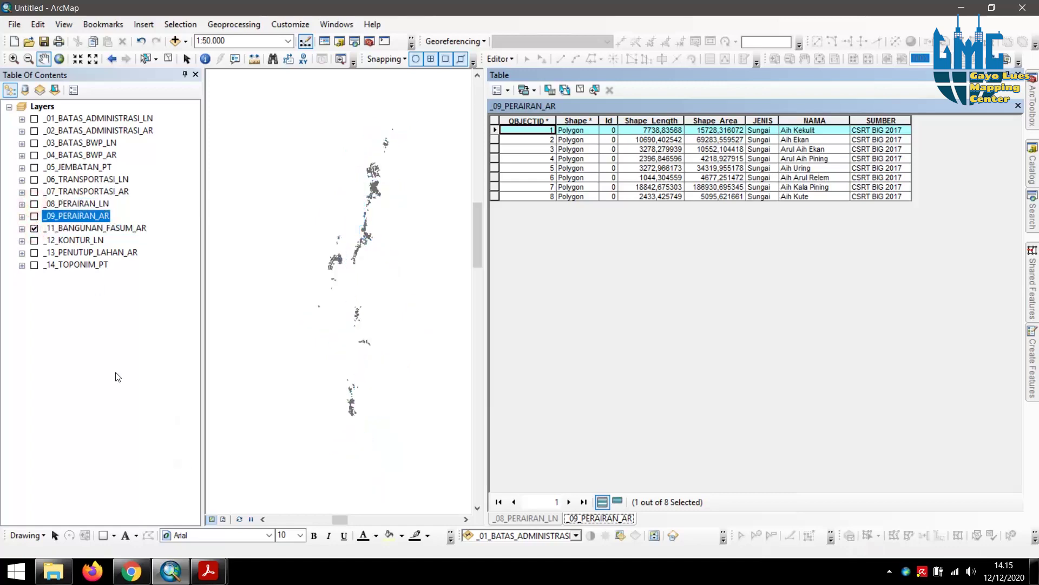
# - Check the layer names 10_GARISPANTAI_LN and 11_BANGUNAN FASUM_AR in the PDF against the ArcMap layer list
pyautogui.moveTo(208, 571)
pyautogui.click(144, 525)
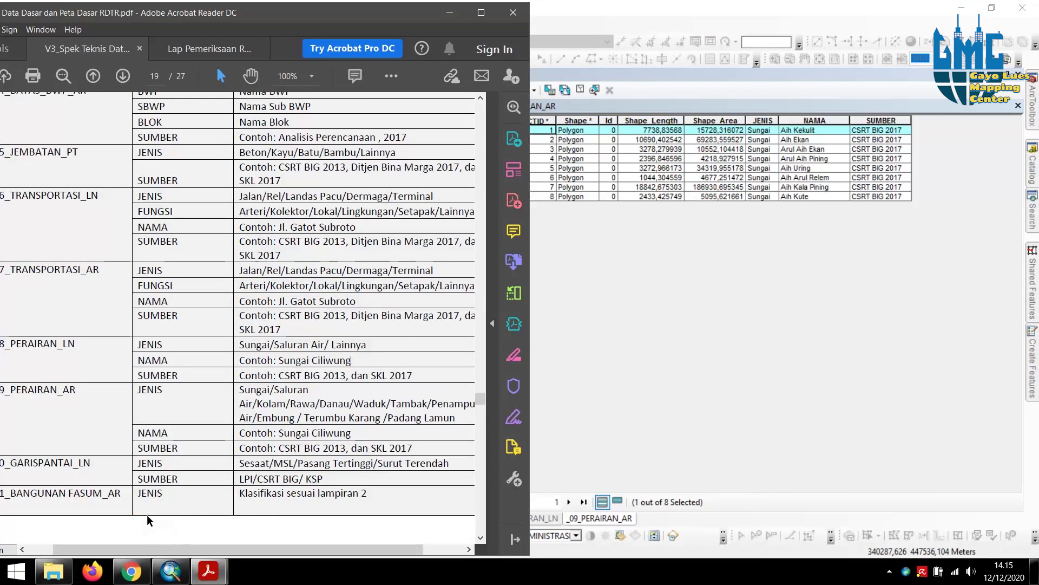
pyautogui.moveTo(157, 547); pyautogui.dragTo(134, 545)
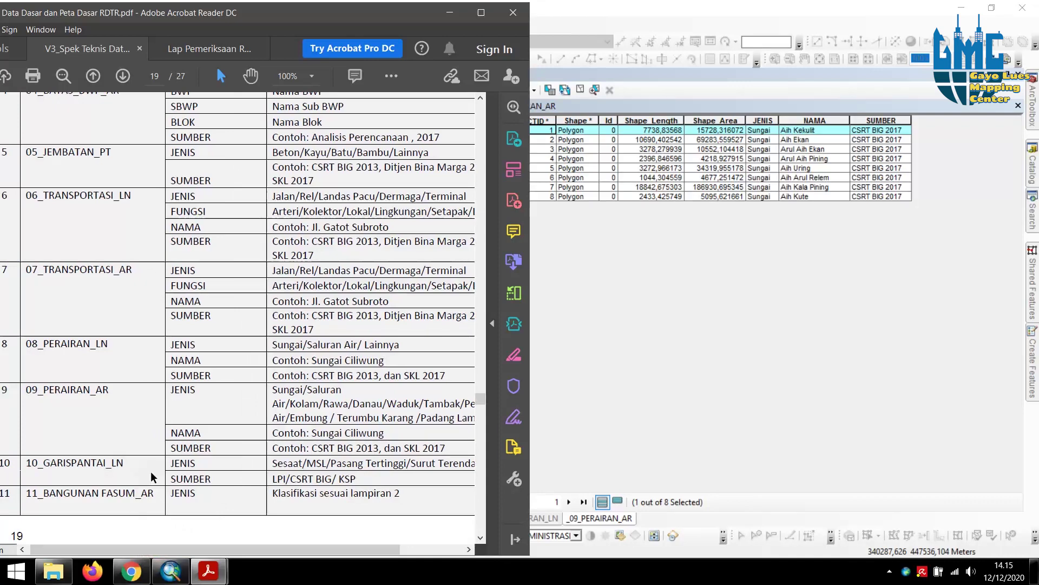
pyautogui.click(757, 310)
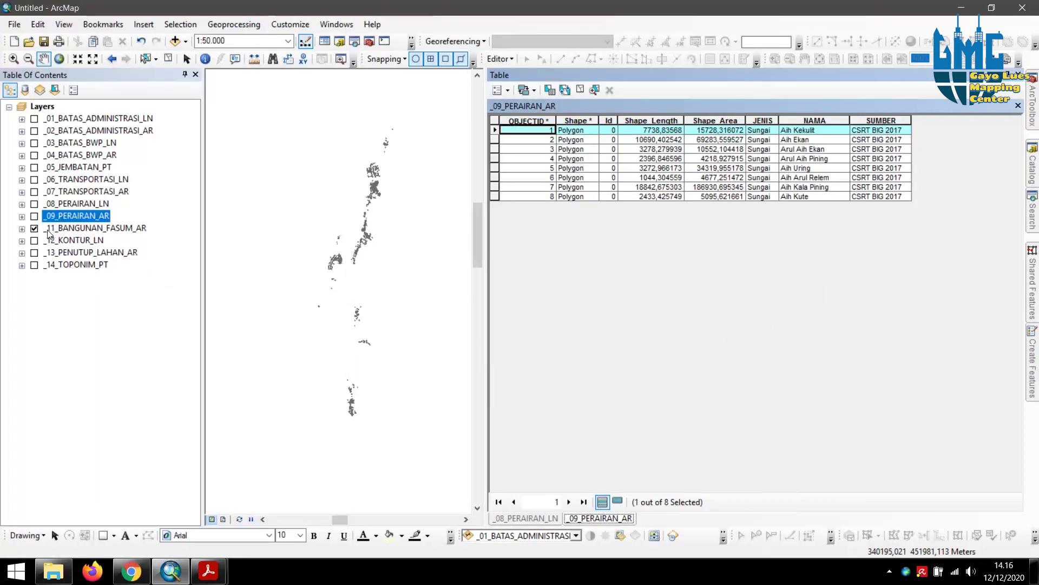
pyautogui.click(63, 228)
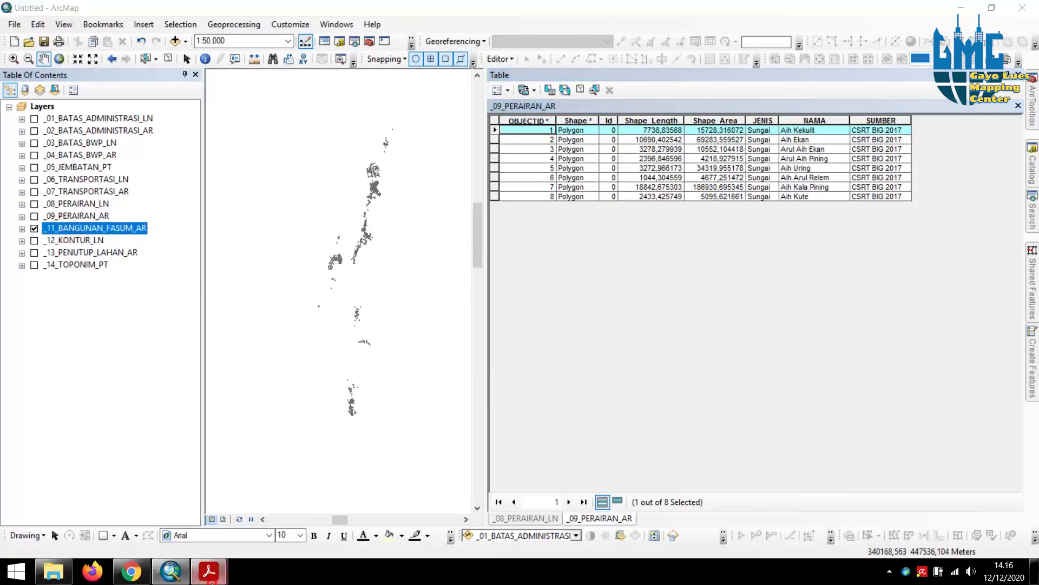
# - Switch to the PDF and examine the JENIS, JENISBANGUNAN, TOPONIM and SUMBER entries for 11_BANGUNAN FASUM_AR, highlighting the JENIS classification note
pyautogui.click(144, 514)
pyautogui.scroll(-3, 111, 470)
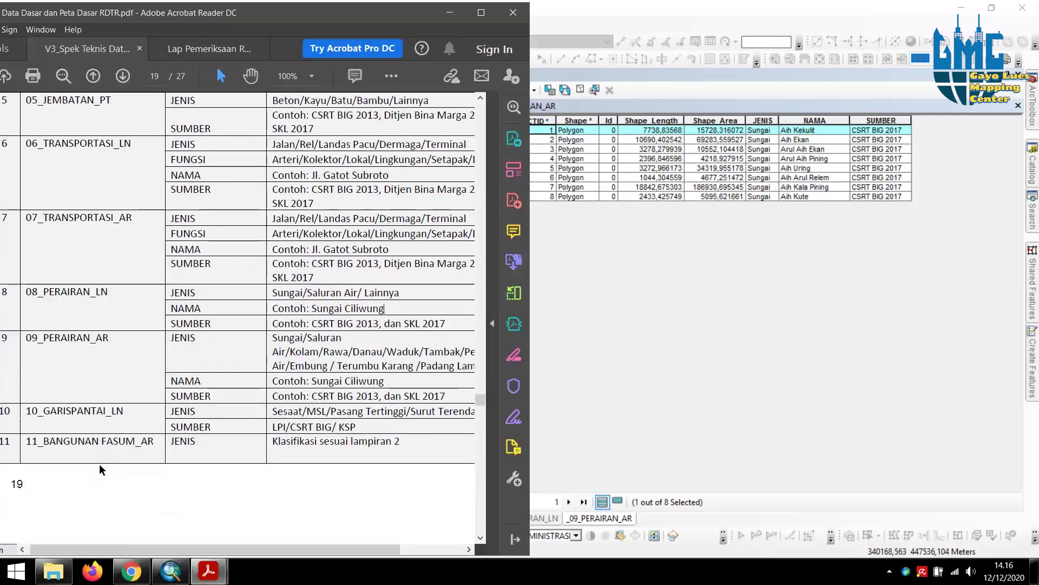
pyautogui.scroll(-2, 103, 433)
pyautogui.scroll(-3, 307, 365)
pyautogui.scroll(-2, 305, 358)
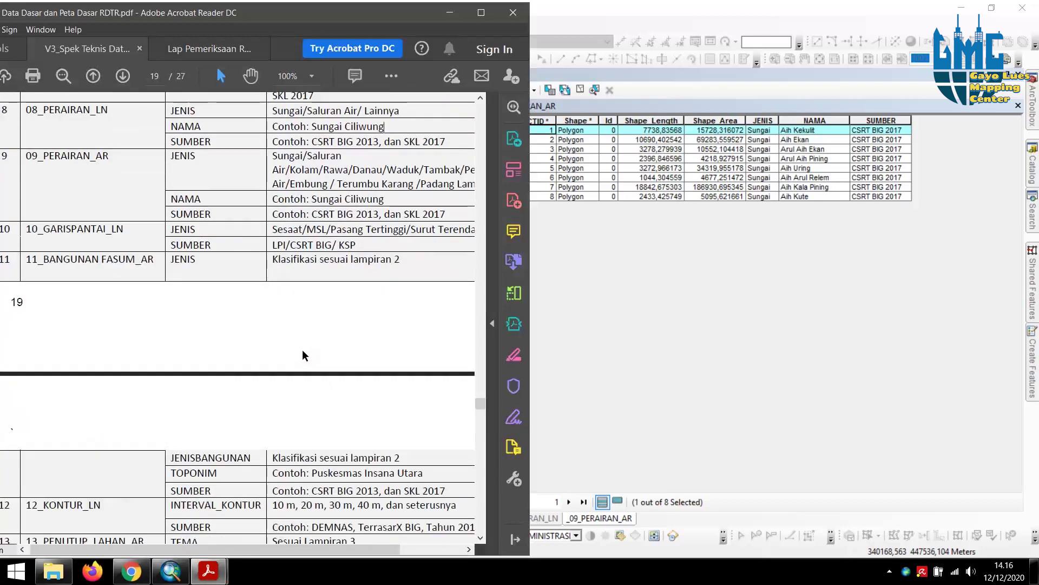
pyautogui.scroll(-1, 140, 263)
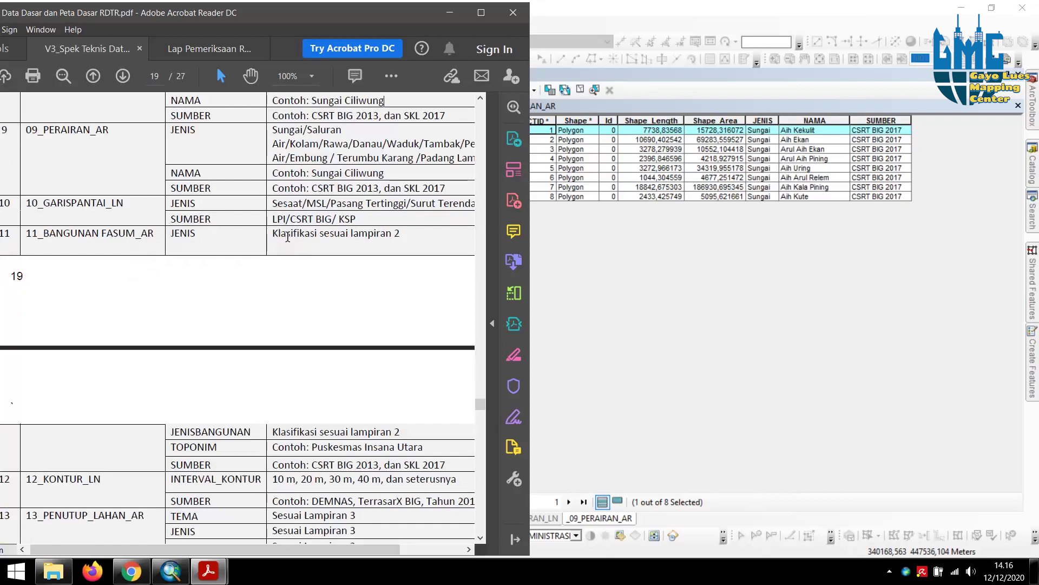
pyautogui.moveTo(271, 236); pyautogui.dragTo(390, 238)
# - Return to ArcMap, close the water layer tables and open the attribute table of _11_BANGUNAN_FASUM_AR
pyautogui.click(756, 271)
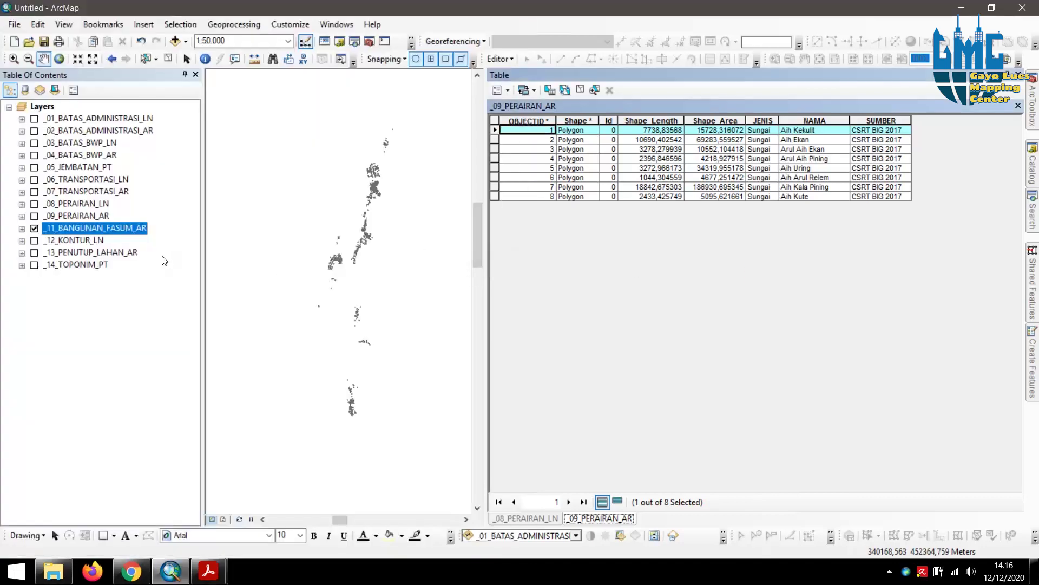
pyautogui.click(1018, 106)
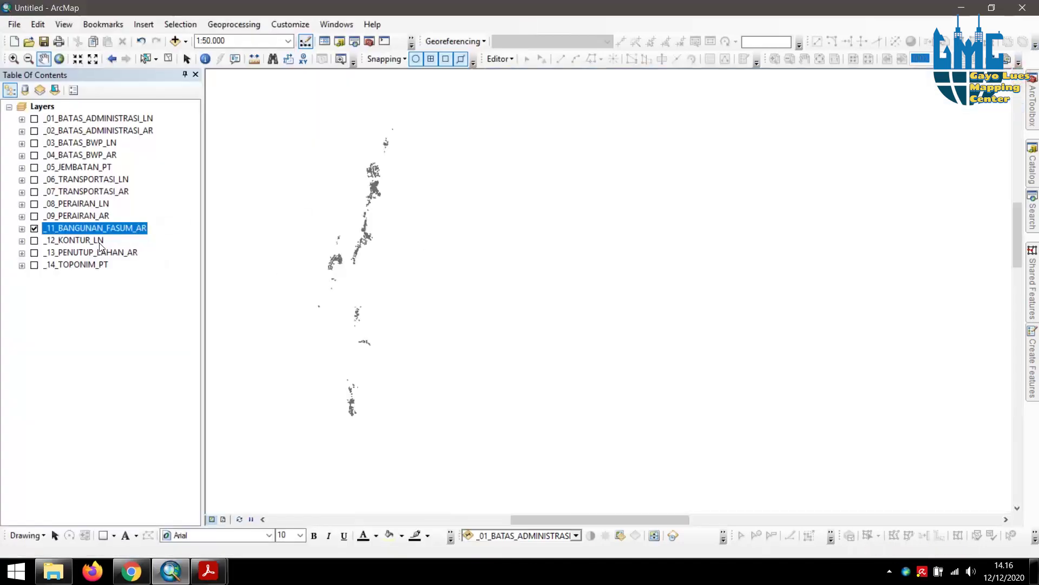
pyautogui.rightClick(102, 229)
pyautogui.click(136, 270)
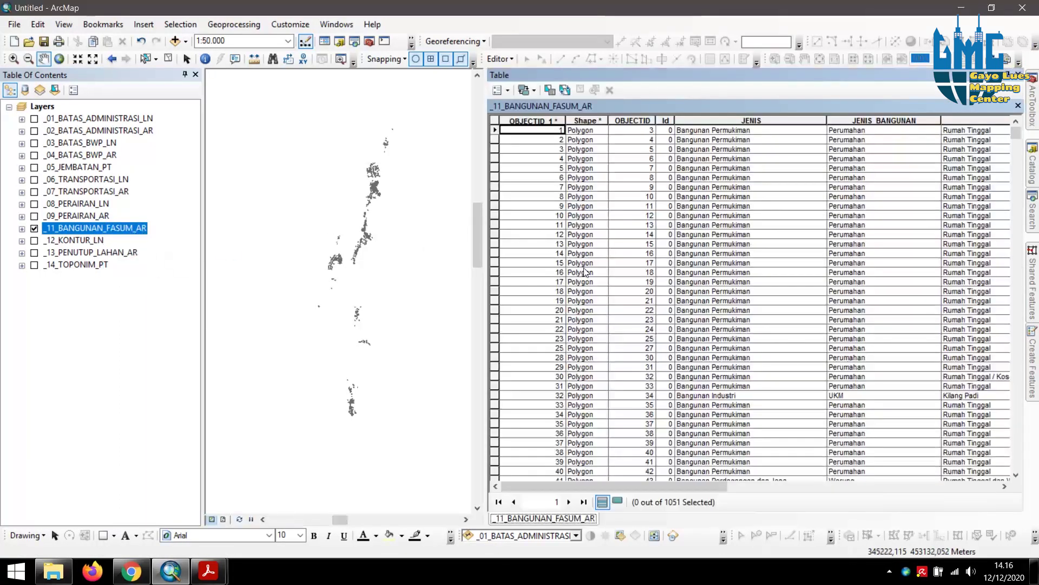
# - Review the JENIS, JENIS_BANGUNAN and TOPONIM columns of the building table and sort its records by JENIS in descending order
pyautogui.moveTo(668, 489); pyautogui.dragTo(809, 487)
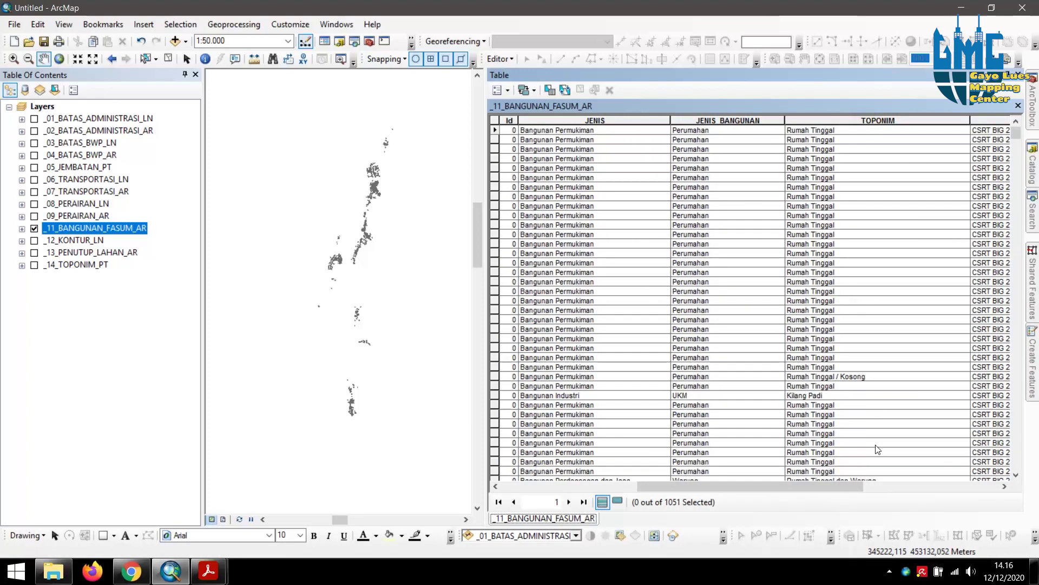
pyautogui.moveTo(849, 489); pyautogui.dragTo(760, 486)
pyautogui.rightClick(700, 118)
pyautogui.click(716, 139)
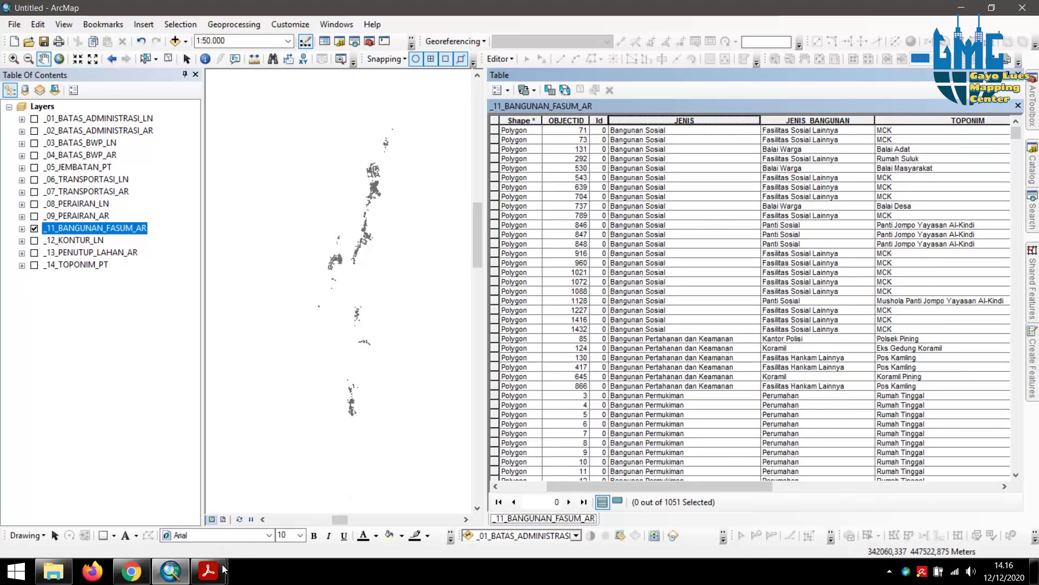
# - Switch to the specification PDF and find the building classification table in Lampiran 2
pyautogui.moveTo(208, 571)
pyautogui.click(159, 511)
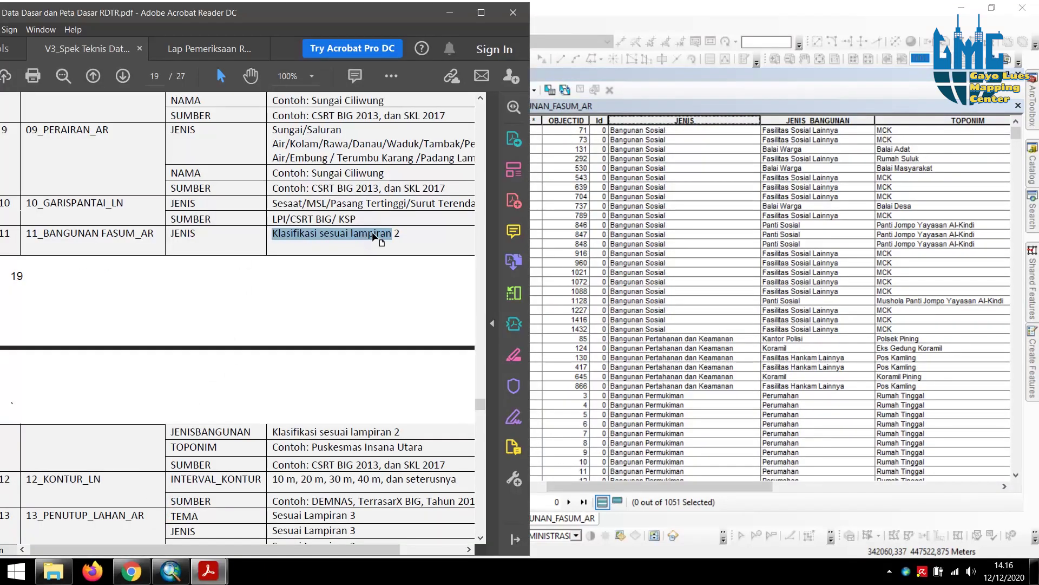
pyautogui.scroll(-5, 294, 247)
pyautogui.scroll(-15, 282, 247)
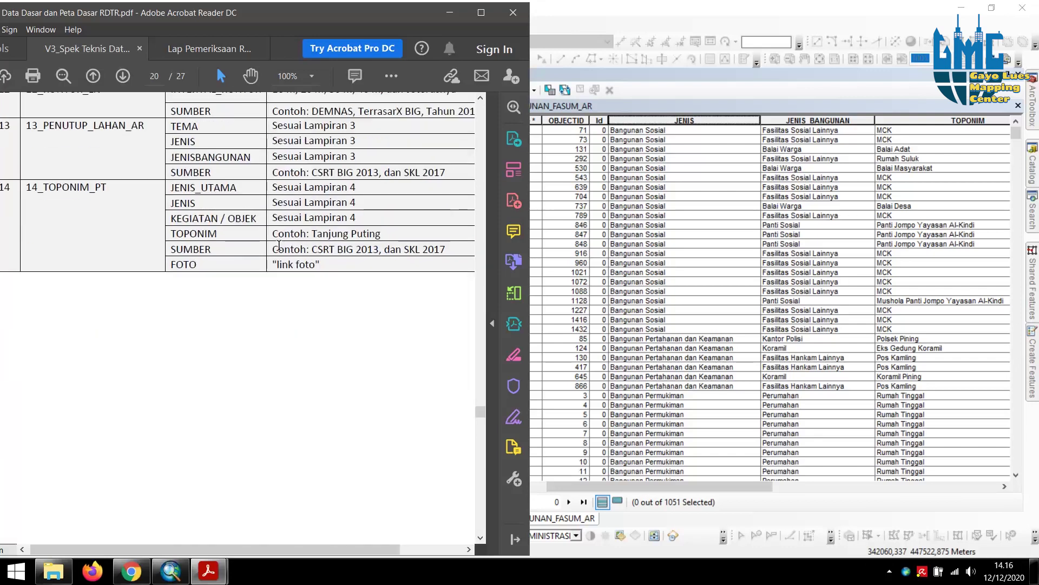
pyautogui.scroll(-3, 271, 246)
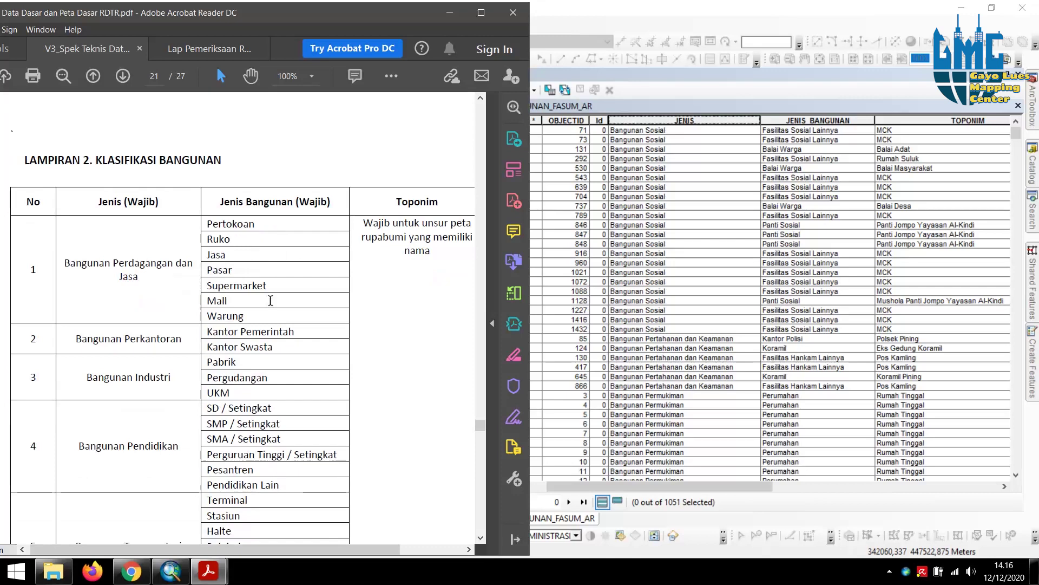
# - Read through the Jenis and Jenis Bangunan classes 1 to 13 in Lampiran 2, comparing them with the building table's records
pyautogui.scroll(-14, 109, 368)
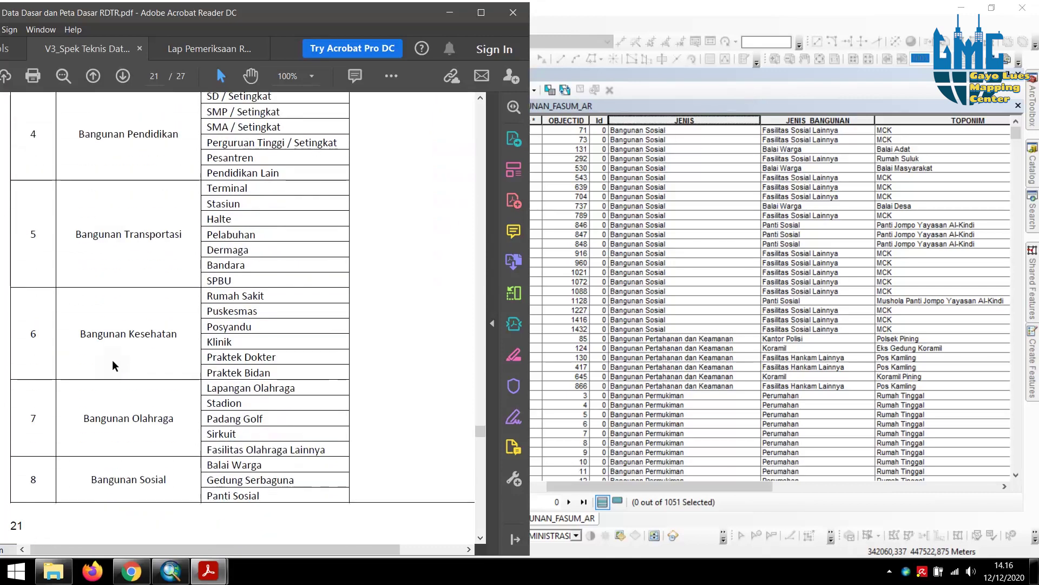
pyautogui.scroll(11, 112, 360)
pyautogui.scroll(6, 135, 262)
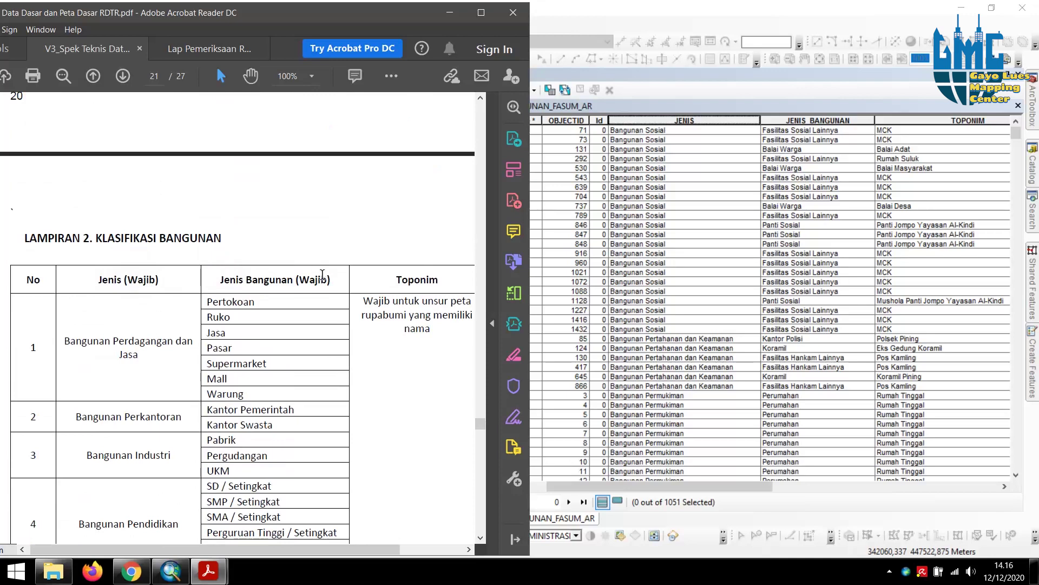
pyautogui.scroll(-4, 320, 276)
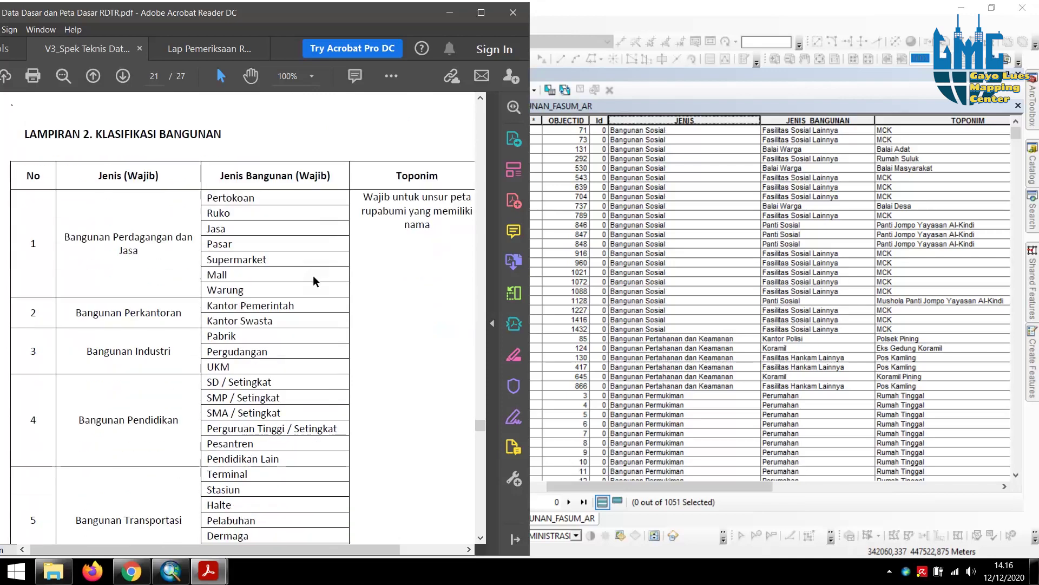
pyautogui.scroll(2, 312, 268)
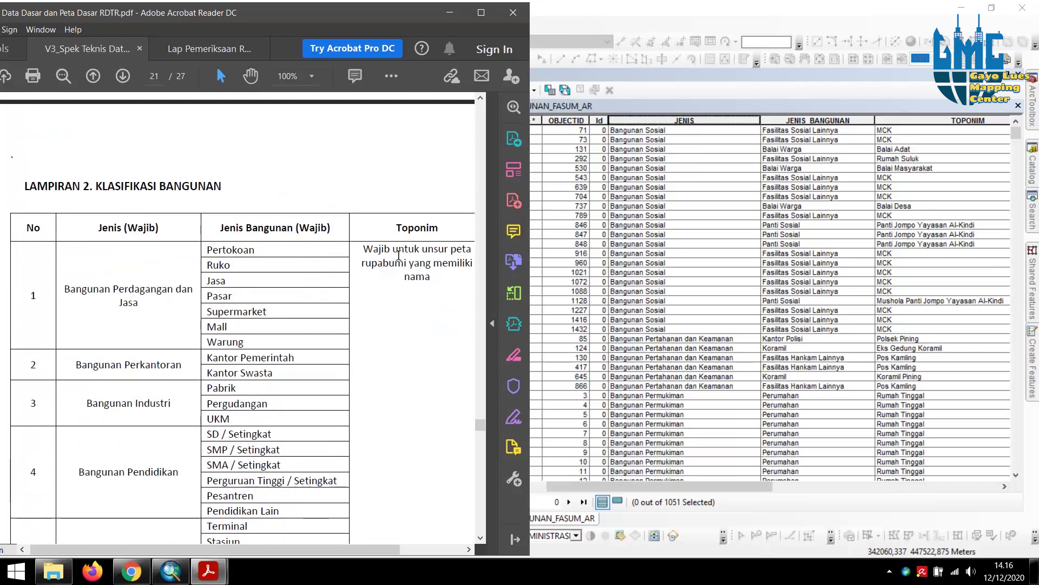
pyautogui.scroll(-11, 398, 262)
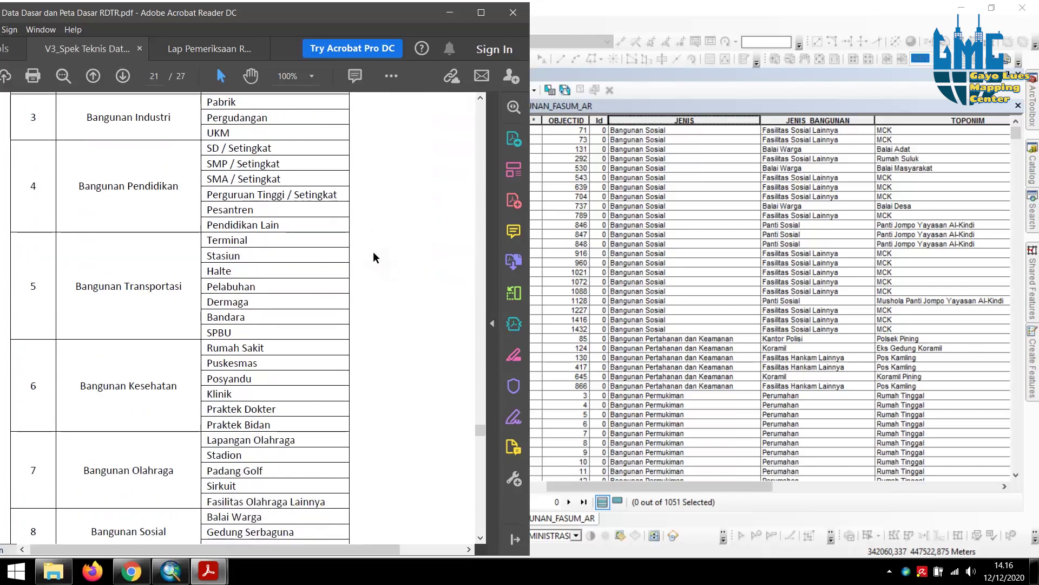
pyautogui.scroll(-10, 347, 258)
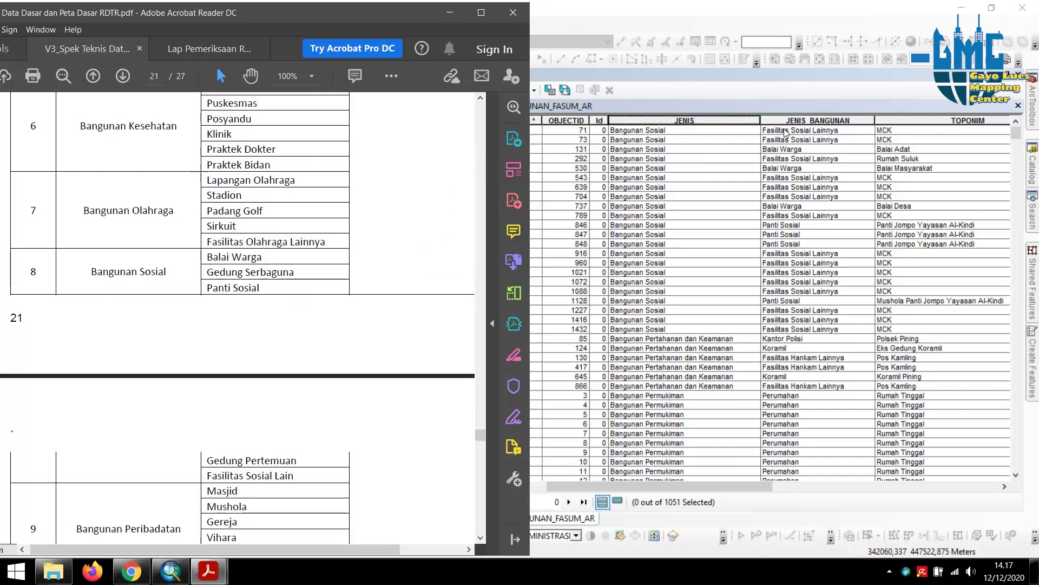
pyautogui.scroll(-2, 238, 268)
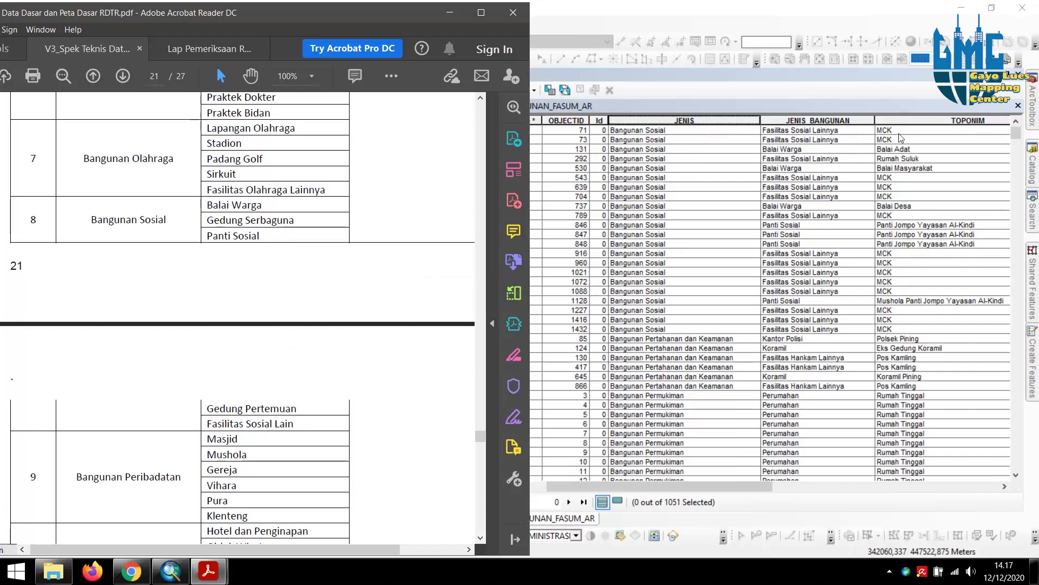
pyautogui.scroll(-10, 274, 307)
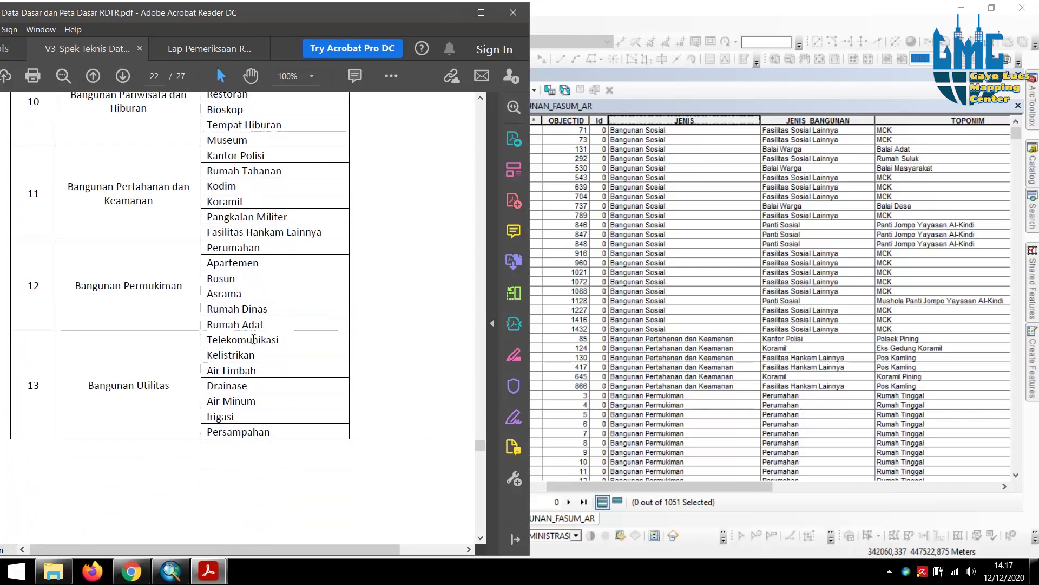
pyautogui.scroll(12, 220, 413)
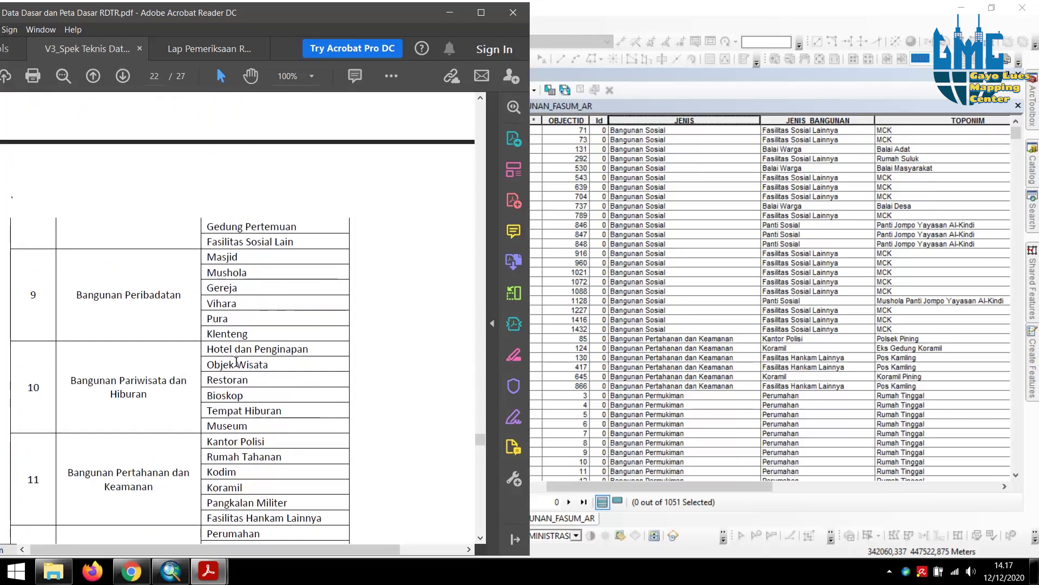
pyautogui.scroll(10, 237, 359)
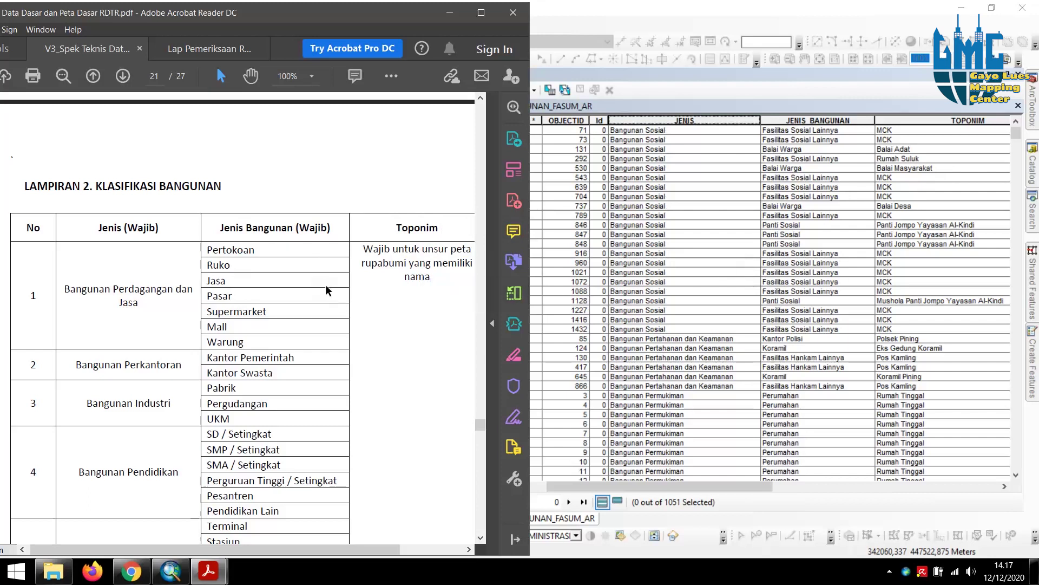
# - Check the Bangunan Permukiman records in the building attribute table against the Lampiran 2 building classification
pyautogui.scroll(-1, 327, 291)
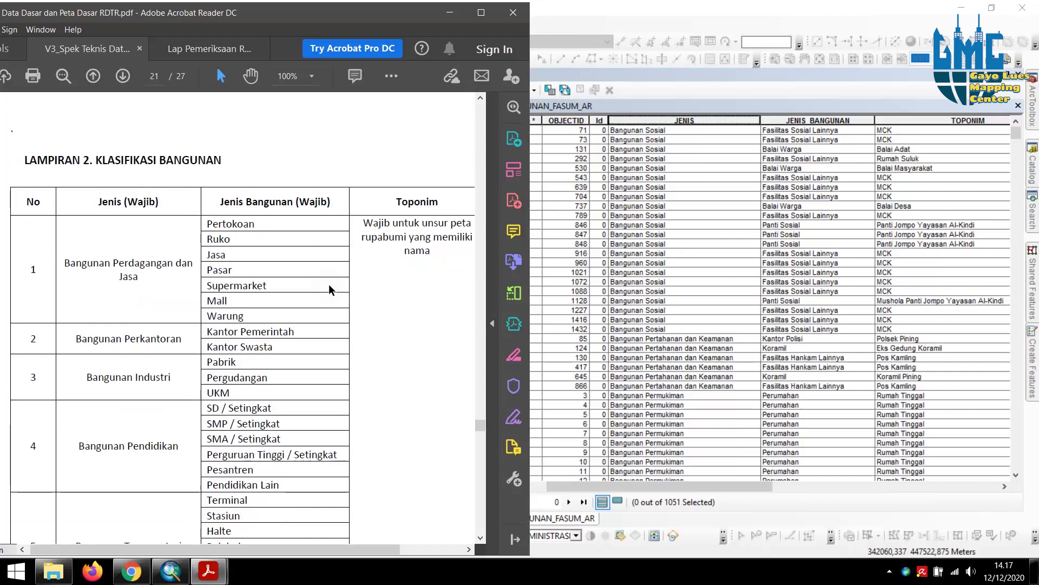
pyautogui.scroll(-3, 329, 285)
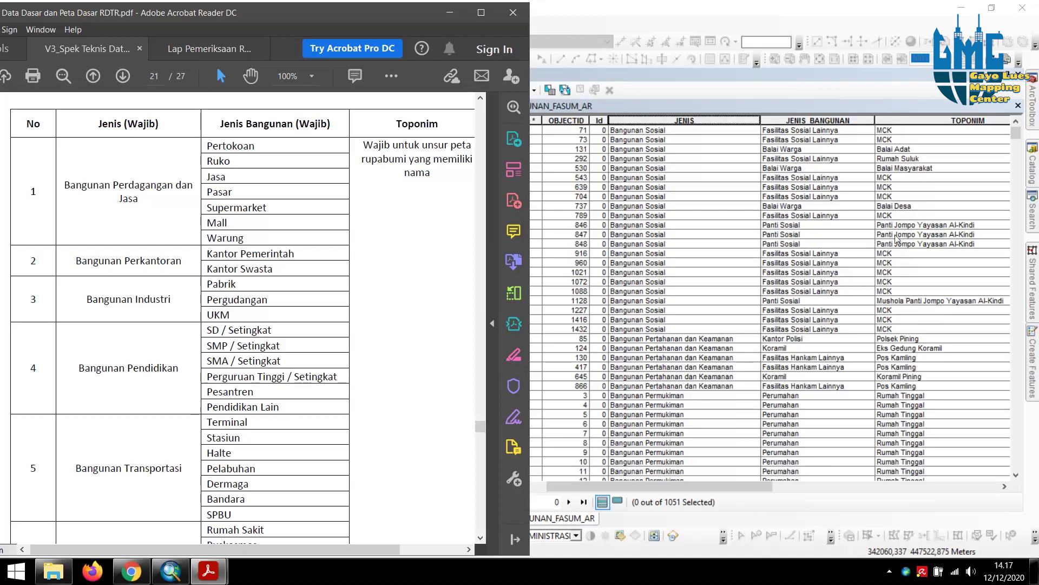
pyautogui.scroll(-13, 925, 251)
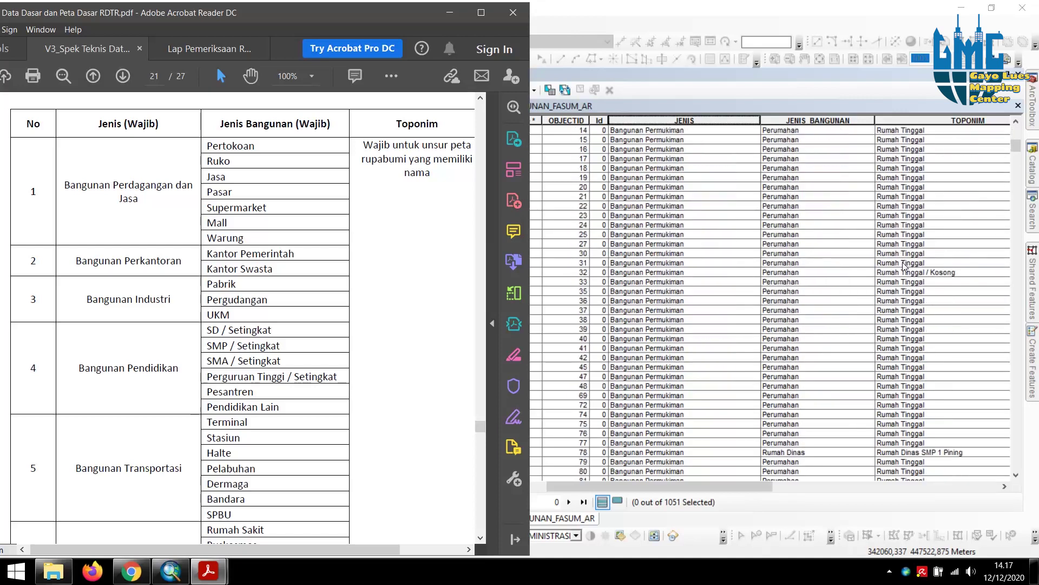
pyautogui.scroll(-13, 903, 266)
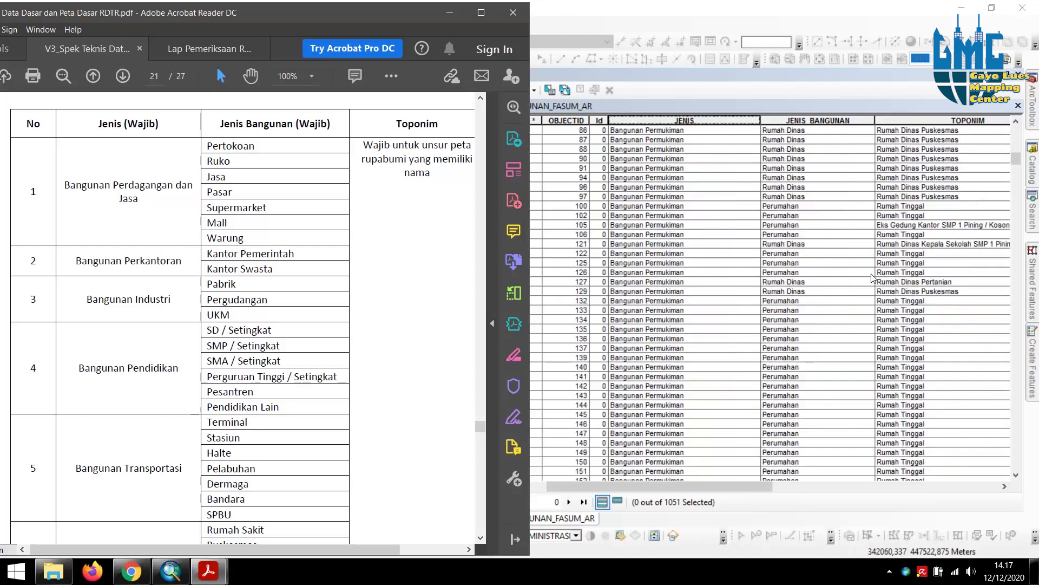
pyautogui.scroll(-3, 292, 357)
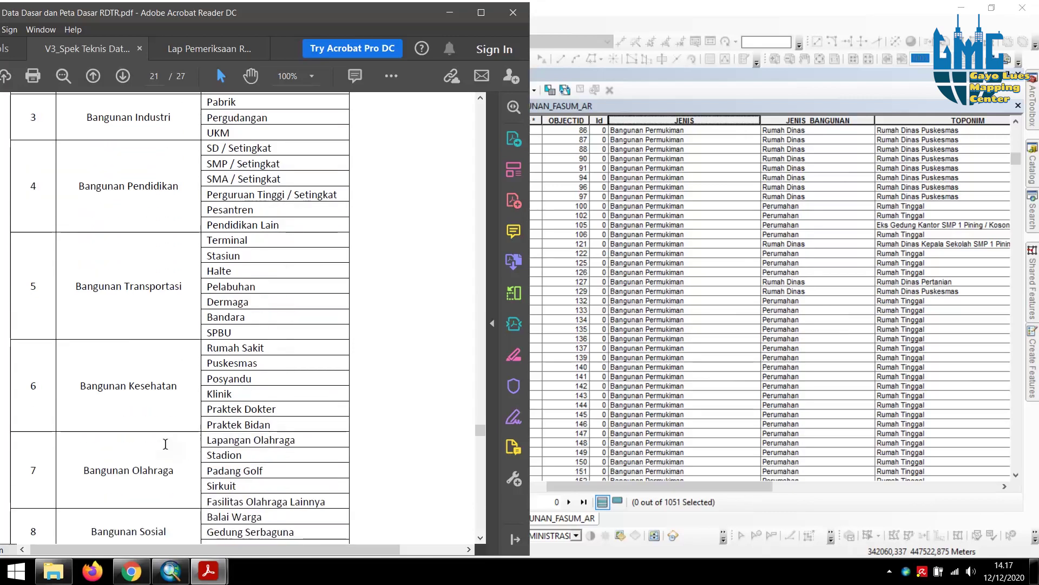
pyautogui.scroll(-1, 156, 352)
pyautogui.scroll(3, 161, 276)
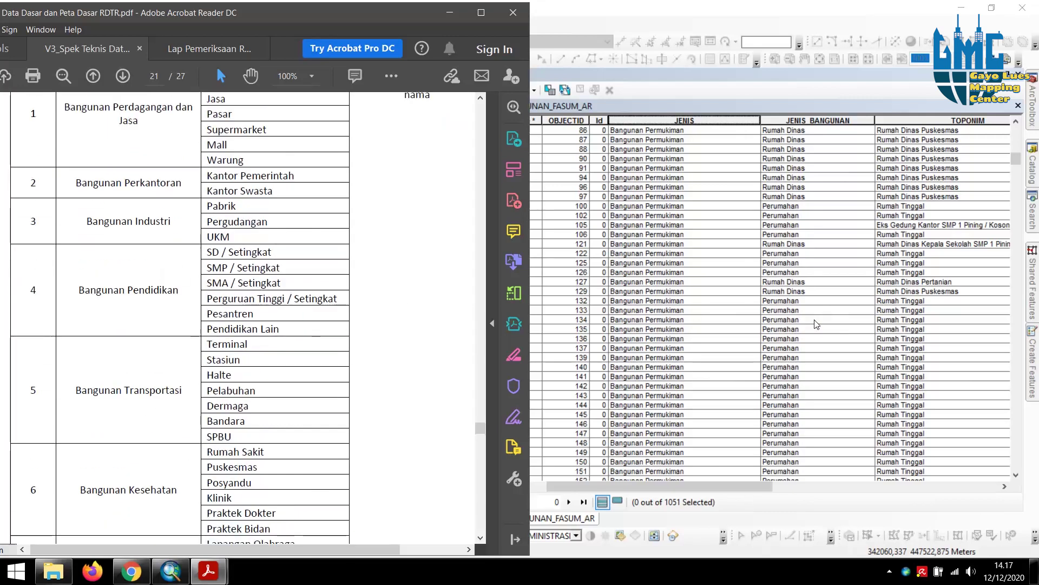
# - Return to ArcMap, close the building table and open the attribute table of _12_KONTUR_LN, displaying only that layer
pyautogui.click(672, 263)
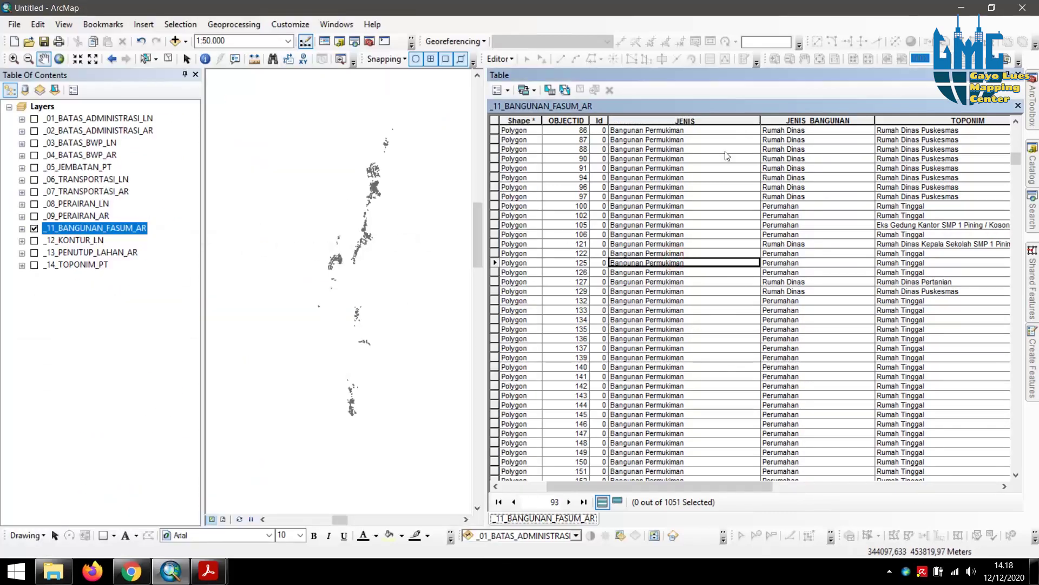
pyautogui.click(1018, 75)
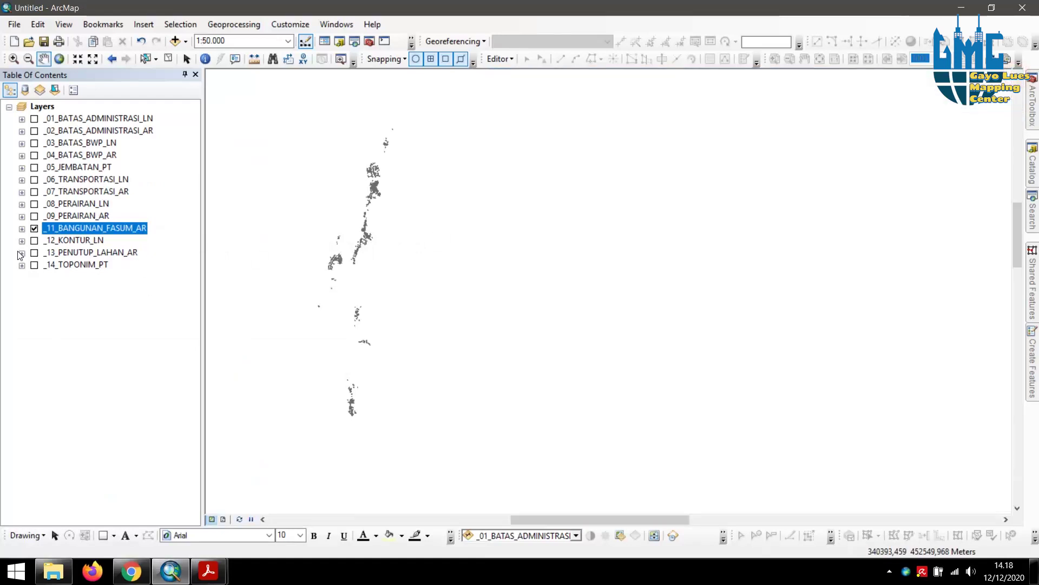
pyautogui.click(35, 228)
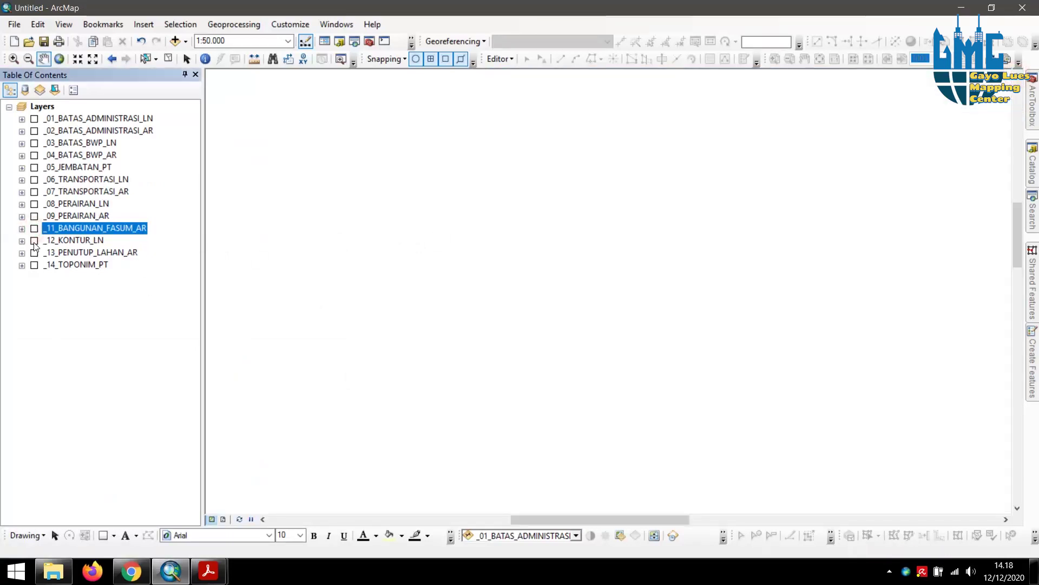
pyautogui.click(34, 240)
pyautogui.click(75, 242)
pyautogui.rightClick(76, 242)
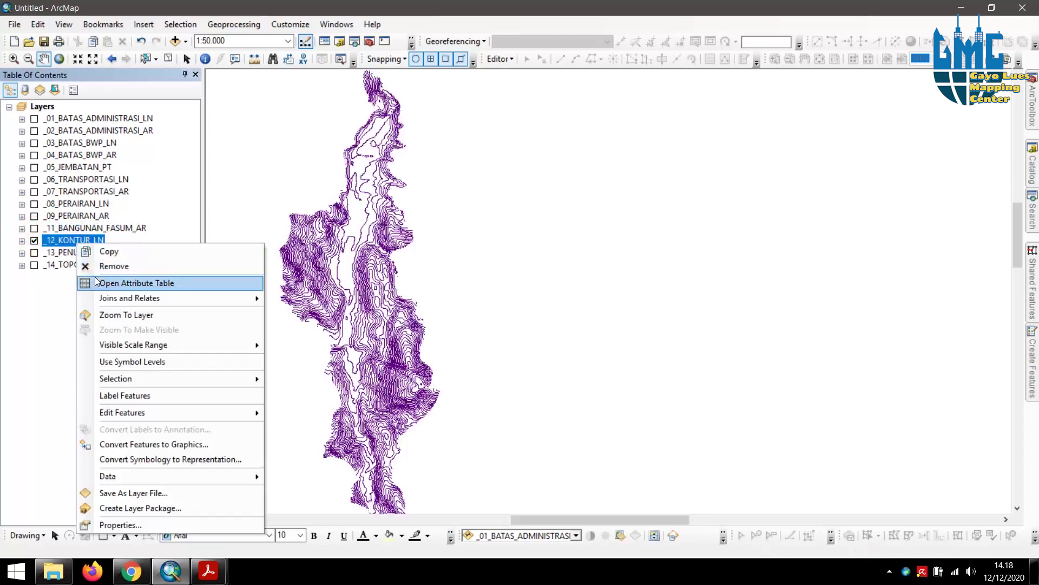
pyautogui.click(98, 284)
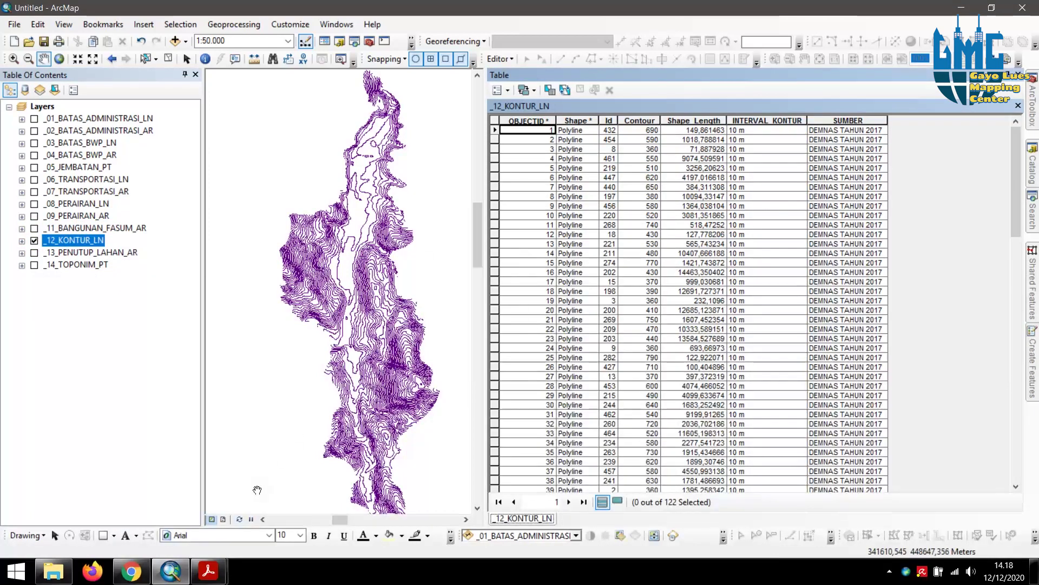
# - Switch to the specification PDF and find the 12_KONTUR_LN entry in the layer attribute table
pyautogui.click(208, 571)
pyautogui.click(153, 501)
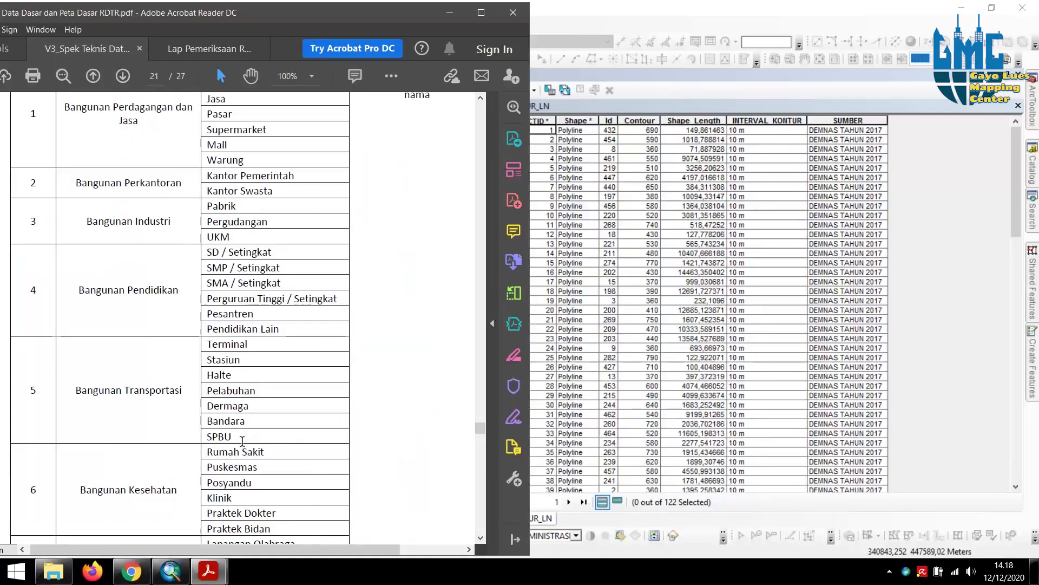
pyautogui.scroll(-4, 225, 393)
pyautogui.scroll(15, 209, 374)
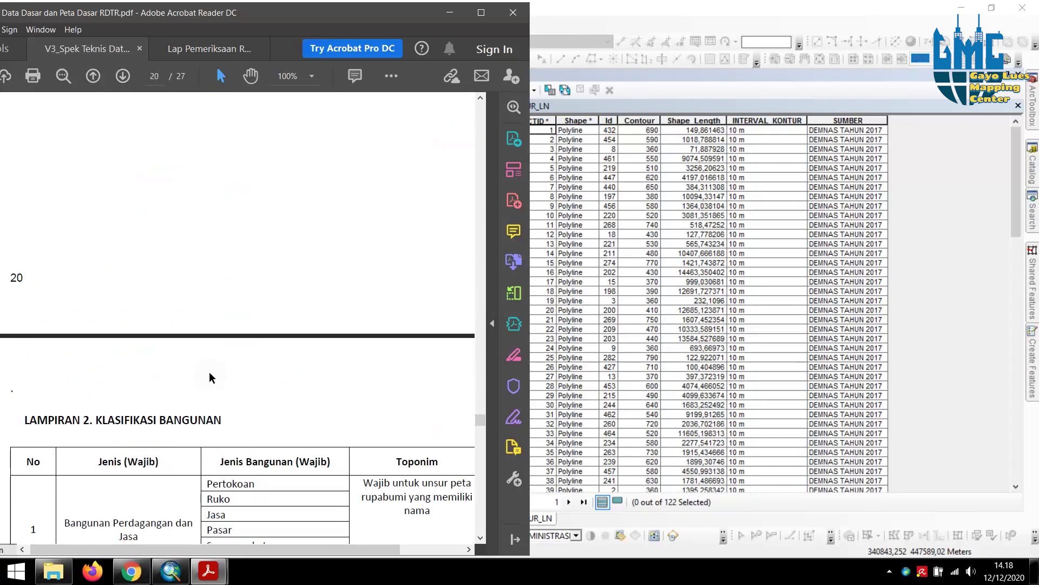
pyautogui.scroll(15, 209, 373)
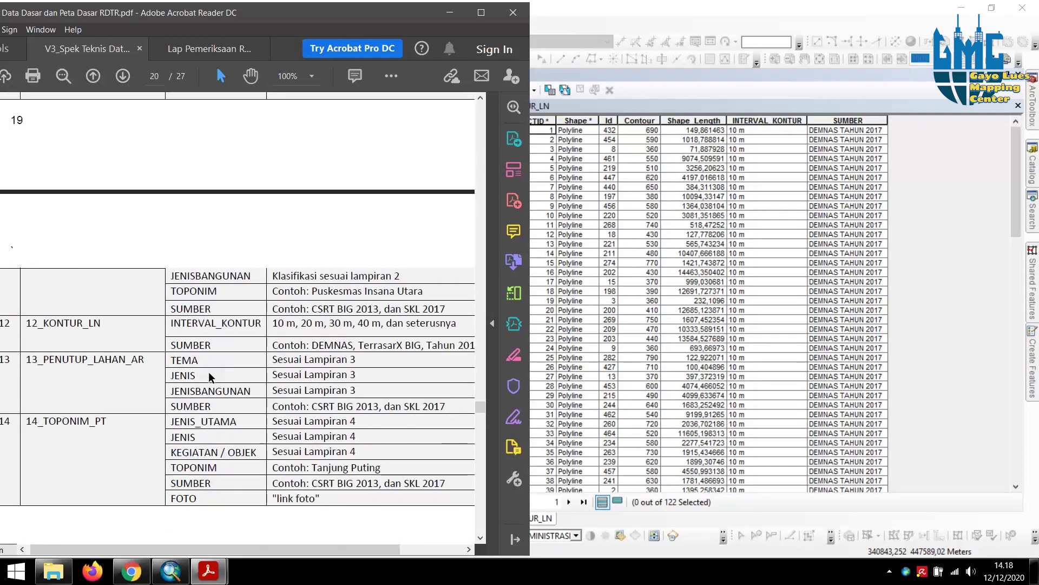
pyautogui.scroll(1, 210, 375)
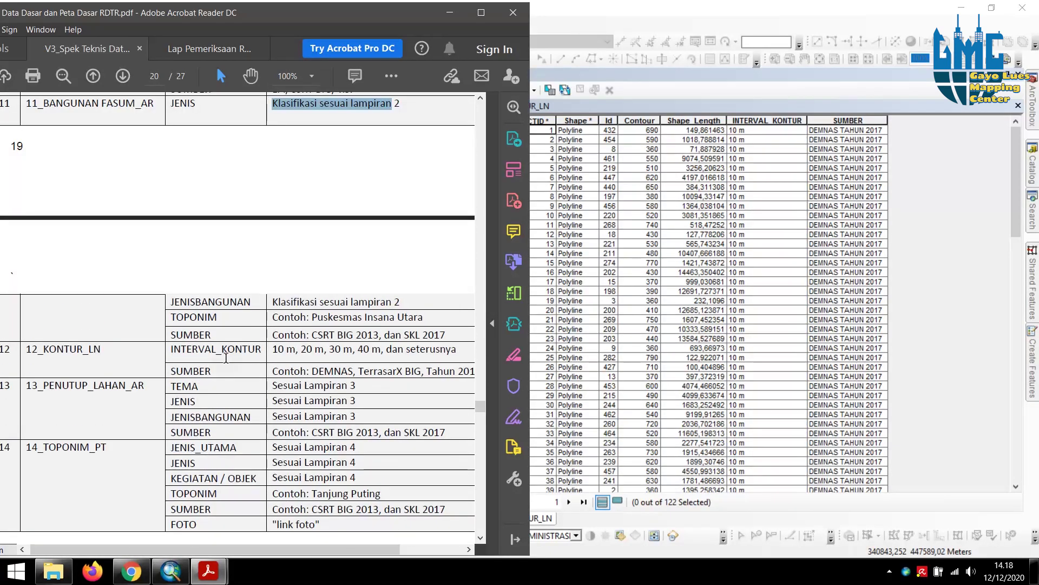
# - Examine the INTERVAL_KONTUR and SUMBER requirements for 12_KONTUR_LN, highlighting the 10 in the contour interval examples
pyautogui.moveTo(208, 353); pyautogui.dragTo(256, 373)
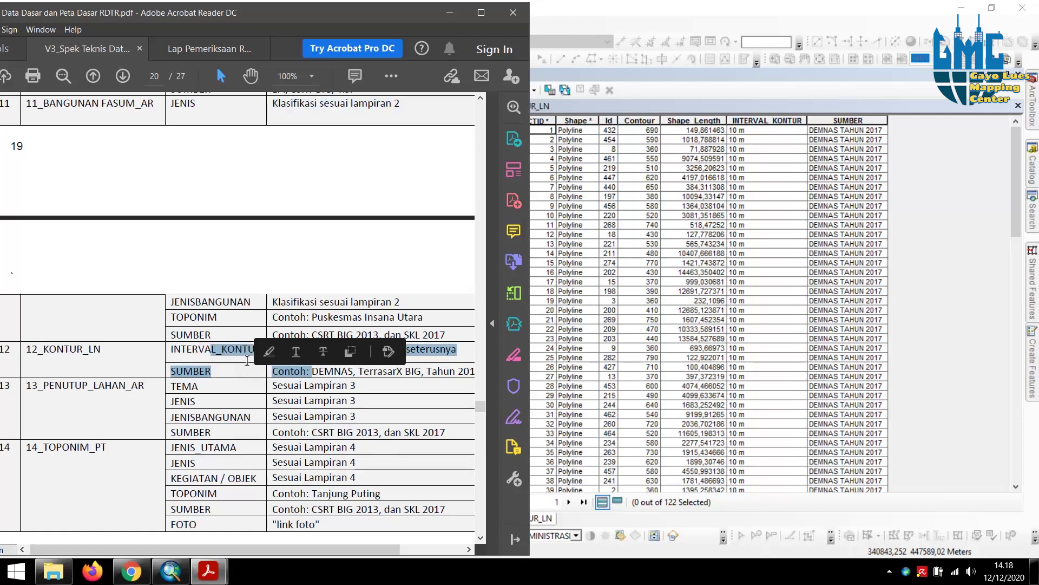
pyautogui.click(222, 356)
pyautogui.click(261, 350)
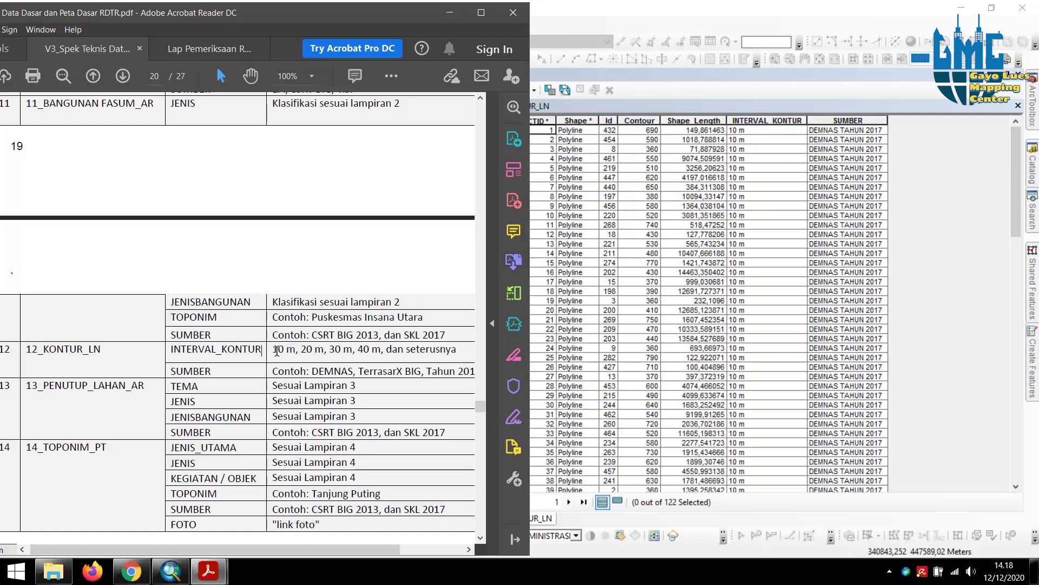
pyautogui.moveTo(274, 351); pyautogui.dragTo(288, 352)
pyautogui.click(341, 352)
pyautogui.moveTo(287, 351); pyautogui.dragTo(272, 351)
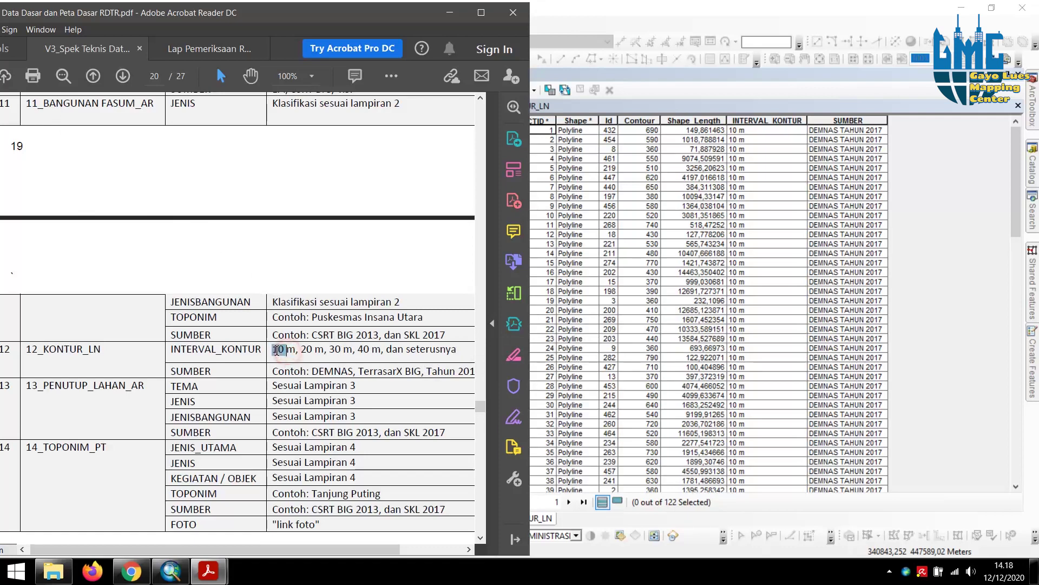
# - Return to ArcMap, close the contour table and open the attribute table of _13_PENUTUP_LAHAN_AR, displaying only that layer
pyautogui.click(722, 309)
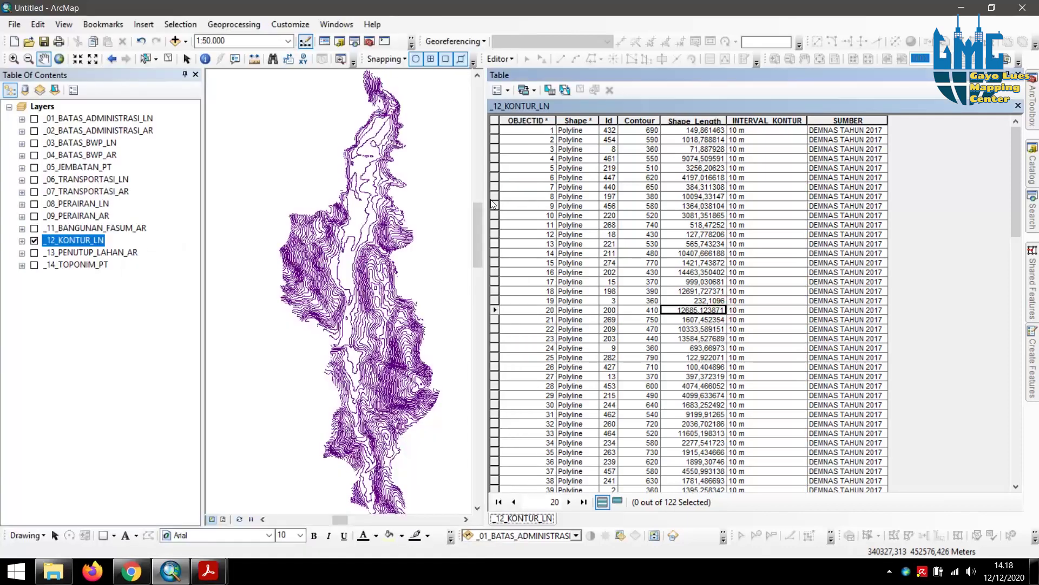
pyautogui.click(1020, 76)
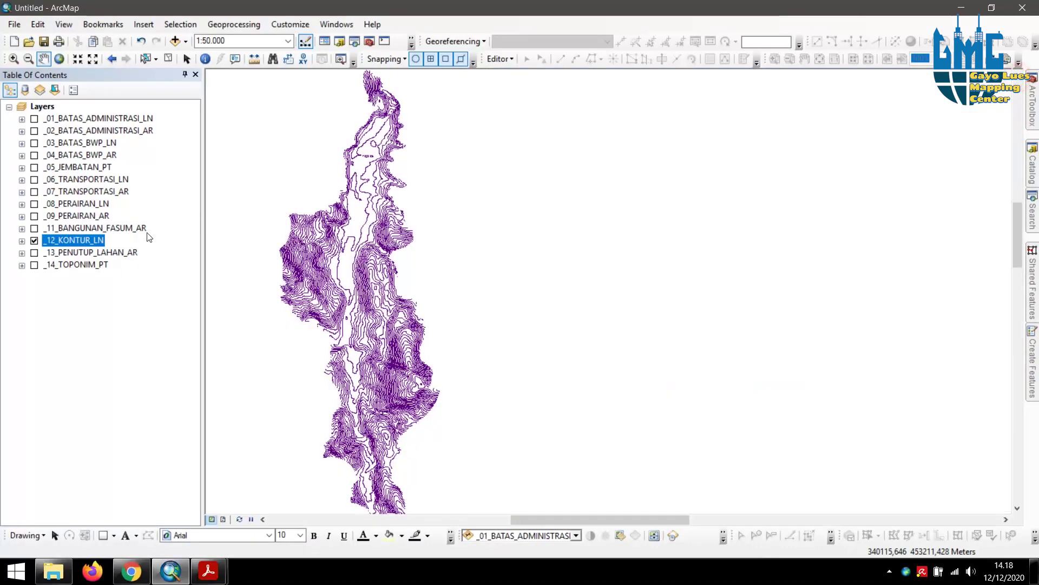
pyautogui.click(34, 253)
pyautogui.click(33, 241)
pyautogui.rightClick(55, 253)
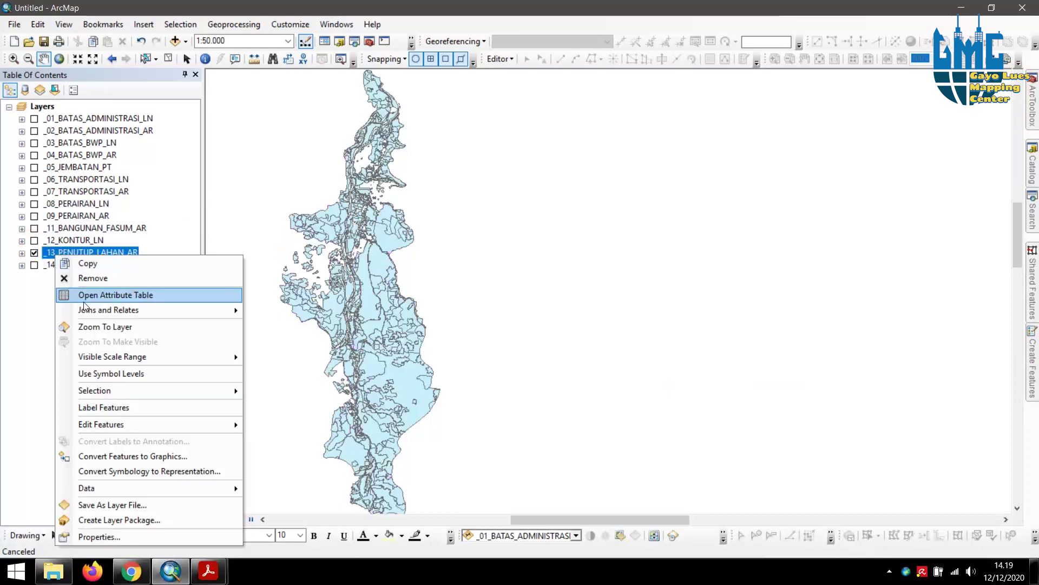
pyautogui.click(98, 296)
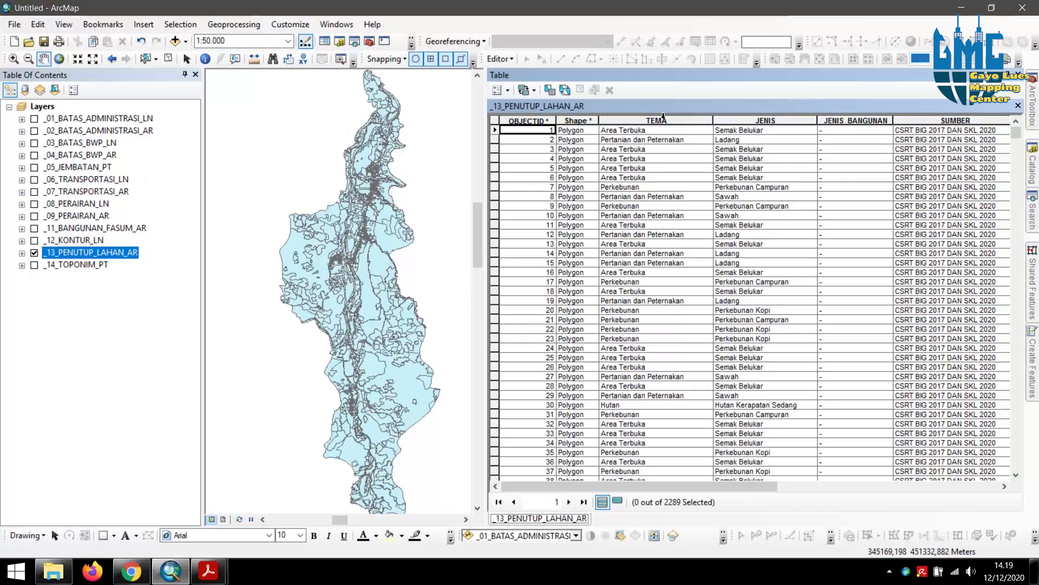
# - Switch to the specification PDF and find the land cover classification table in Lampiran 3, Klasifikasi Penutup Lahan
pyautogui.moveTo(208, 571)
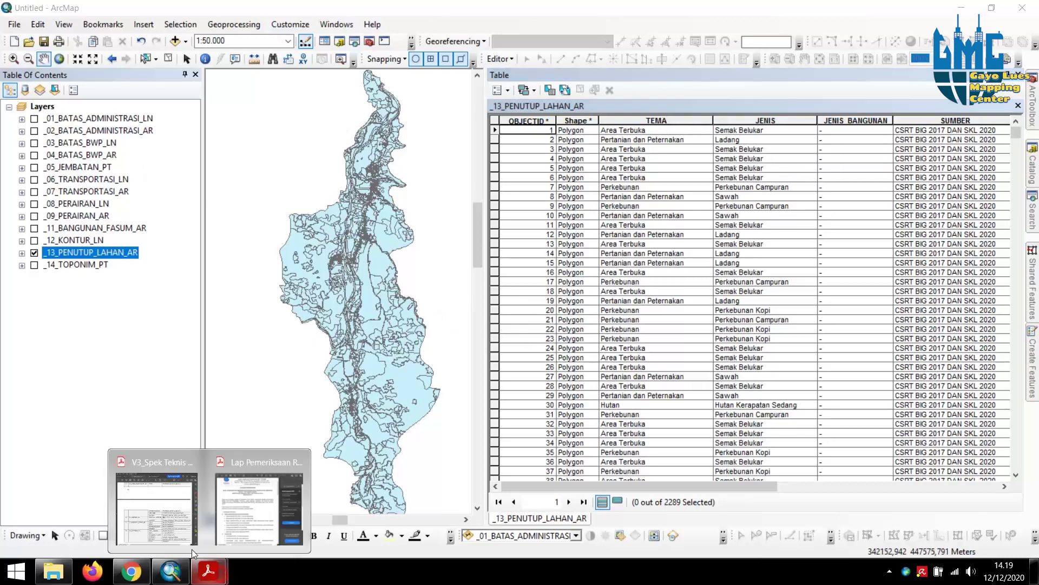
pyautogui.click(192, 461)
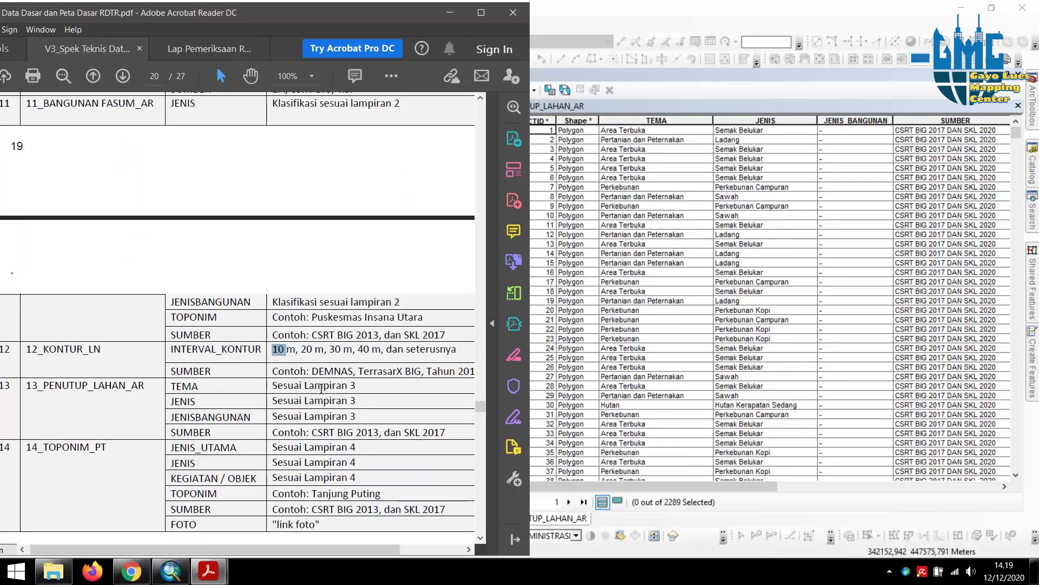
pyautogui.scroll(-15, 332, 395)
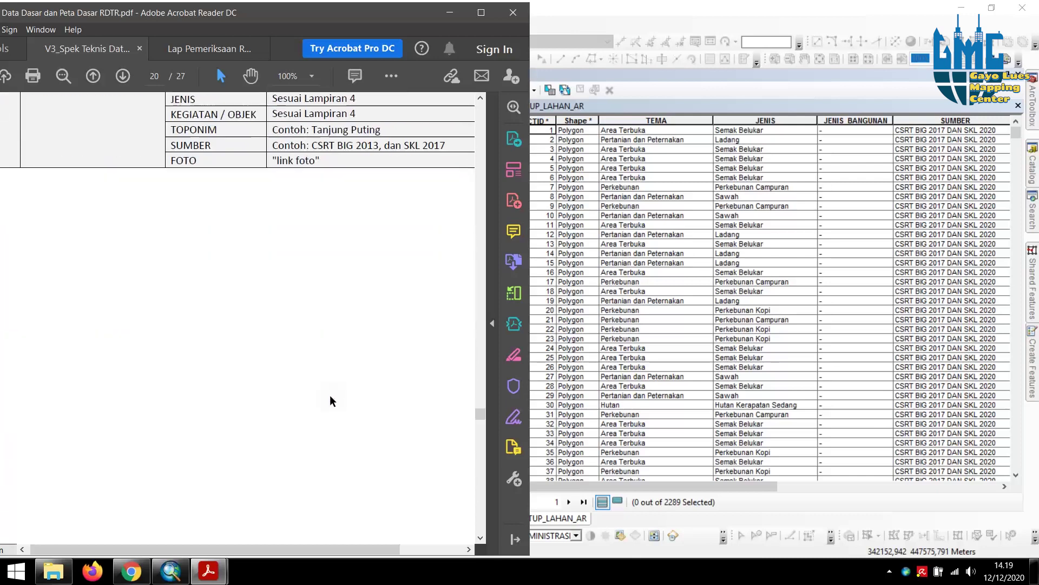
pyautogui.scroll(-18, 303, 362)
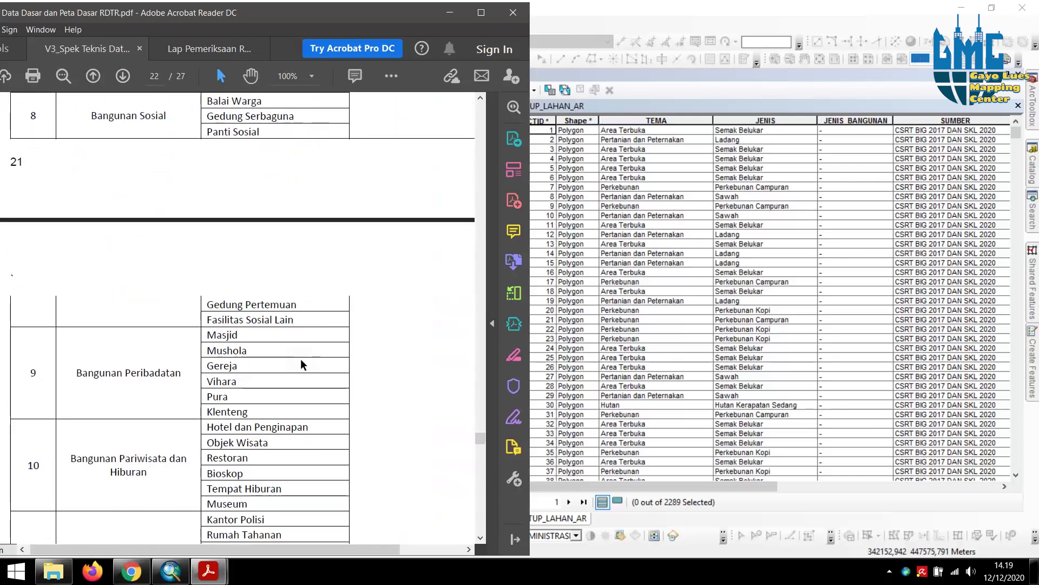
pyautogui.scroll(-5, 296, 354)
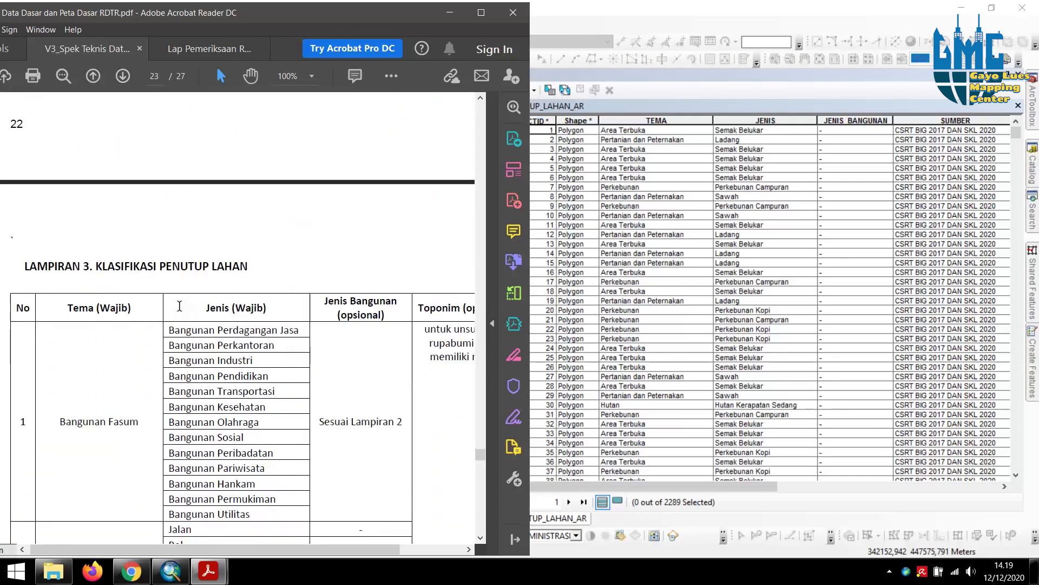
pyautogui.scroll(-5, 232, 269)
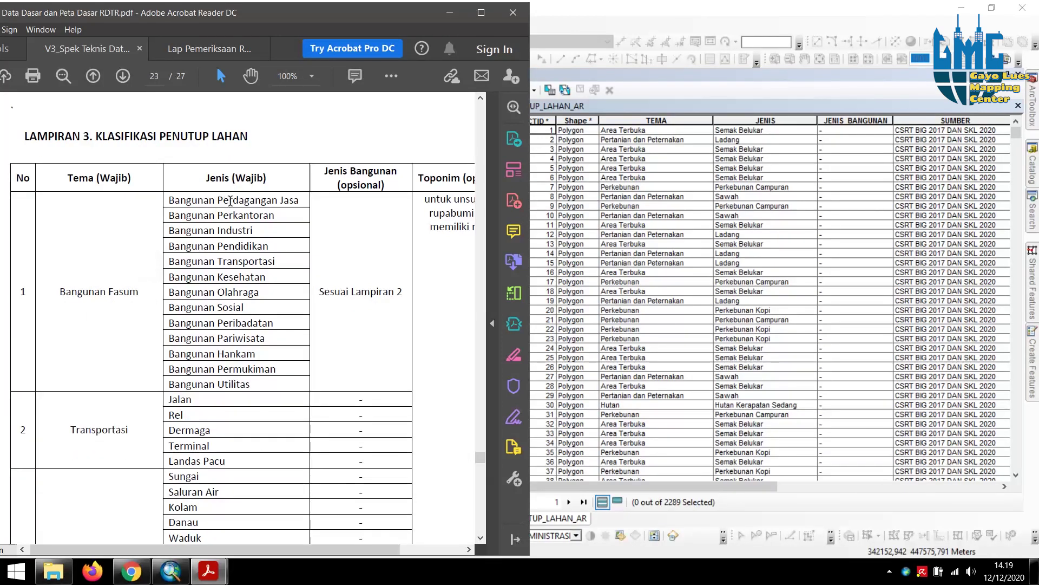
# - Return to ArcMap, sort the _13_PENUTUP_LAHAN_AR table by TEMA in ascending order and go to the first Bangunan records
pyautogui.hotkey('alt', 'Tab')
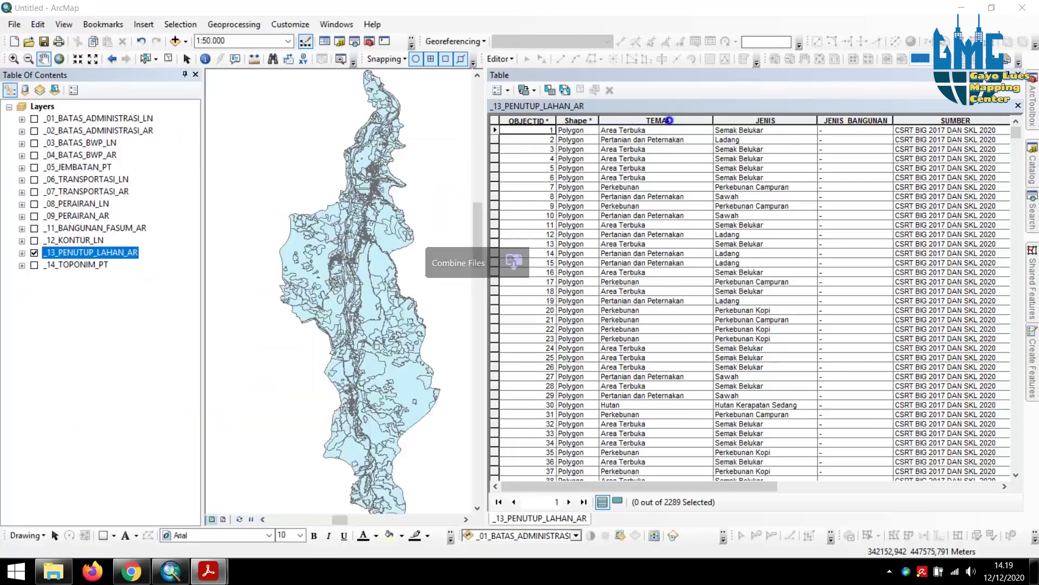
pyautogui.rightClick(670, 123)
pyautogui.click(678, 130)
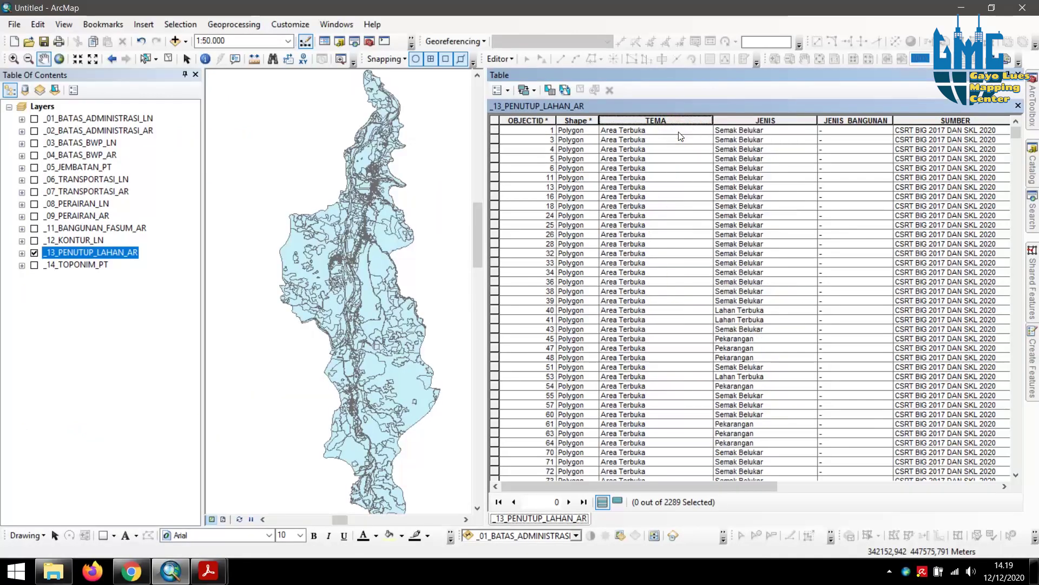
pyautogui.scroll(-10, 678, 137)
pyautogui.moveTo(1024, 135); pyautogui.dragTo(1036, 236)
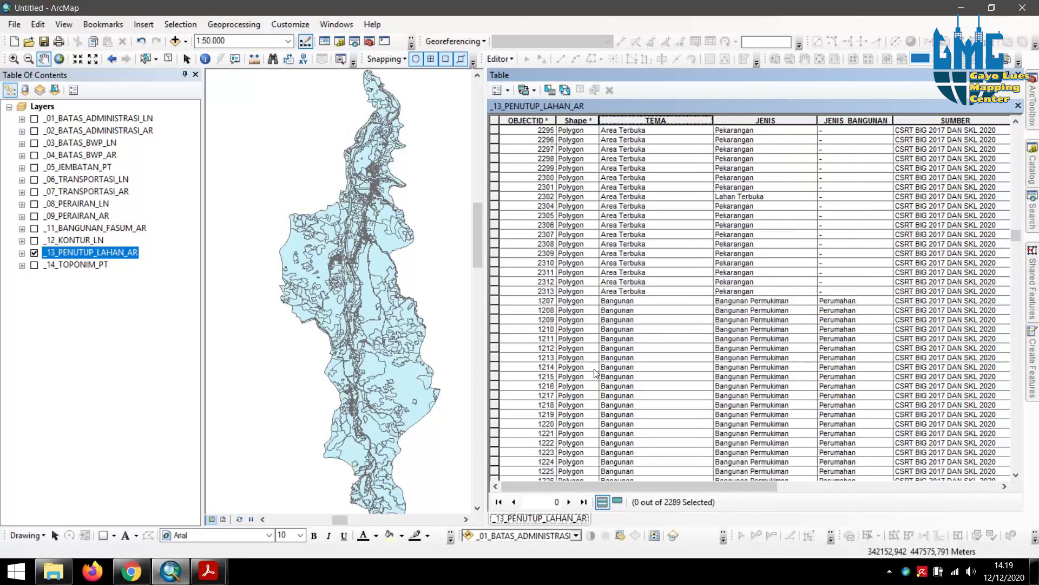
# - Compare the Bangunan records in the land cover table with the Bangunan Fasum theme in Lampiran 3 of the PDF
pyautogui.click(174, 528)
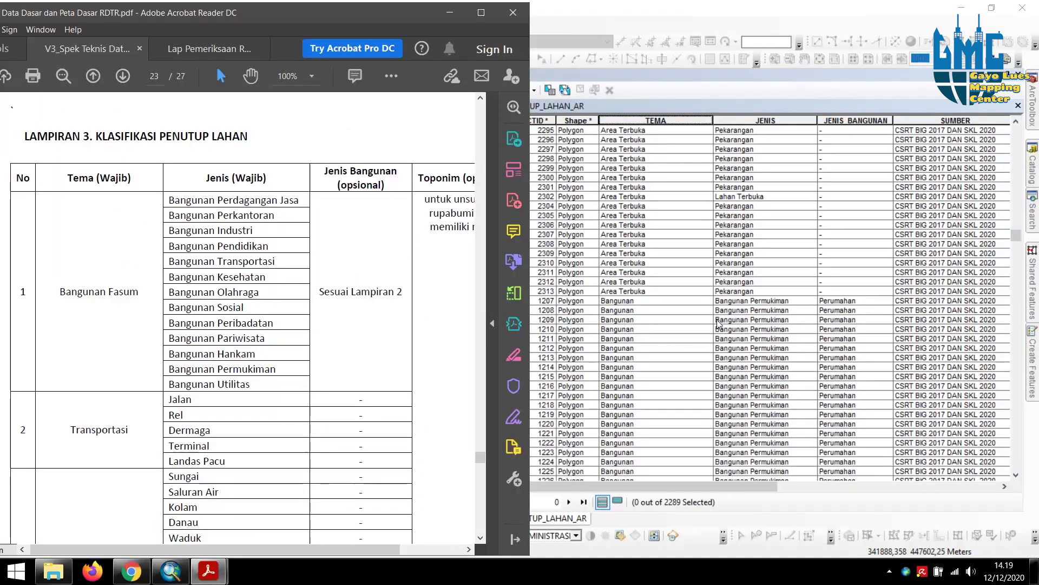
pyautogui.moveTo(1016, 235)
pyautogui.mouseDown()
pyautogui.moveTo(1038, 451)
pyautogui.moveTo(1008, 239)
pyautogui.mouseUp()
pyautogui.moveTo(208, 572)
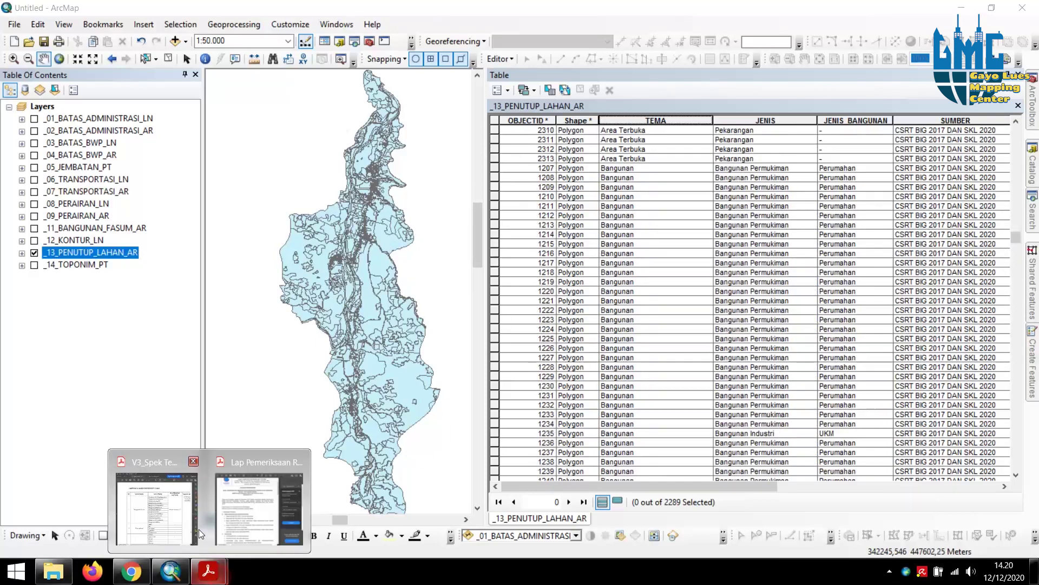
pyautogui.click(199, 520)
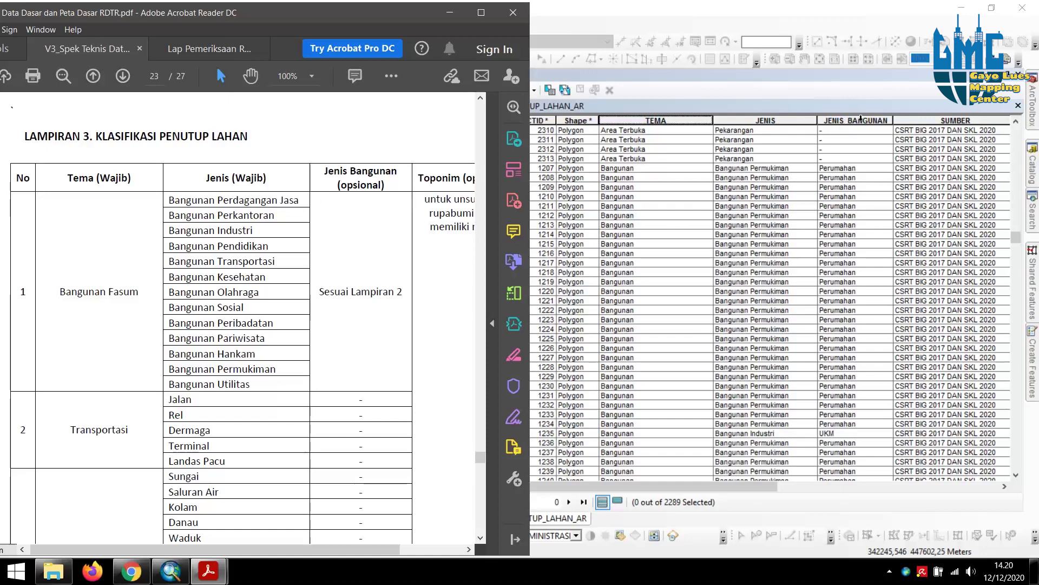
# - Back in ArcMap, check the JENIS and JENIS_BANGUNAN values of the Bangunan Permukiman and Bangunan Industri records
pyautogui.click(869, 273)
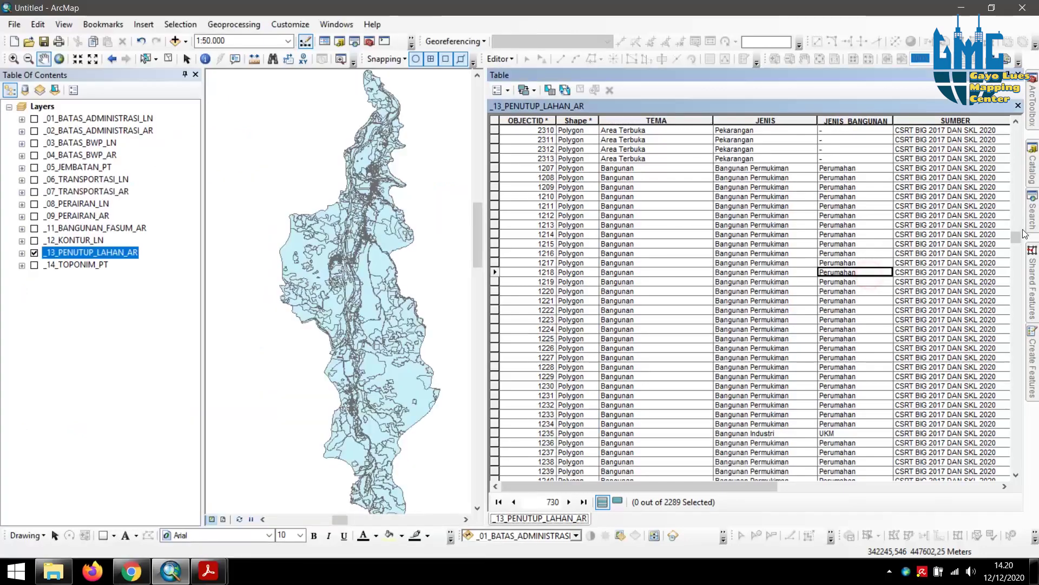
pyautogui.click(861, 170)
pyautogui.click(811, 169)
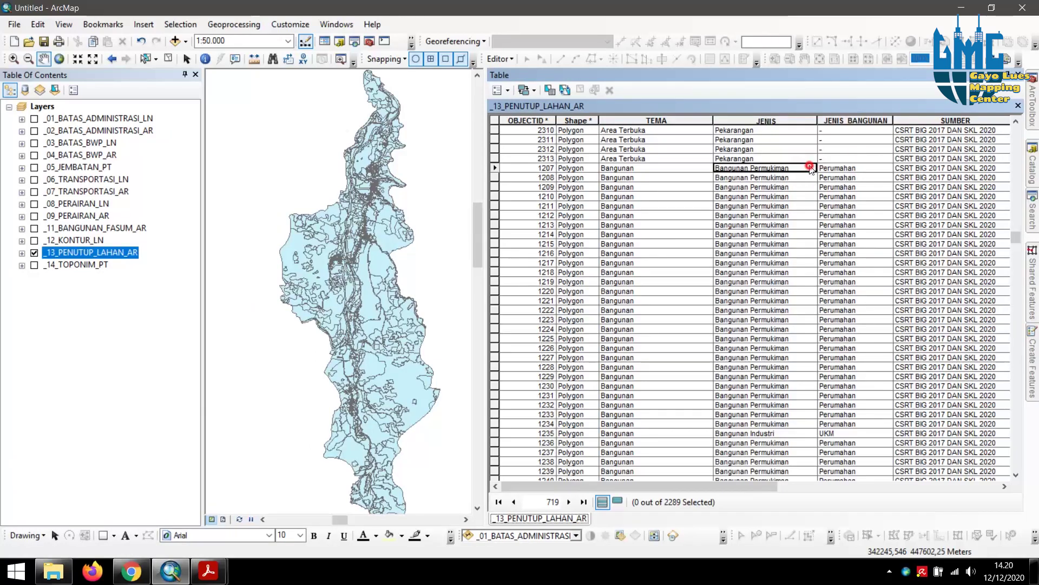
pyautogui.click(872, 169)
pyautogui.click(785, 432)
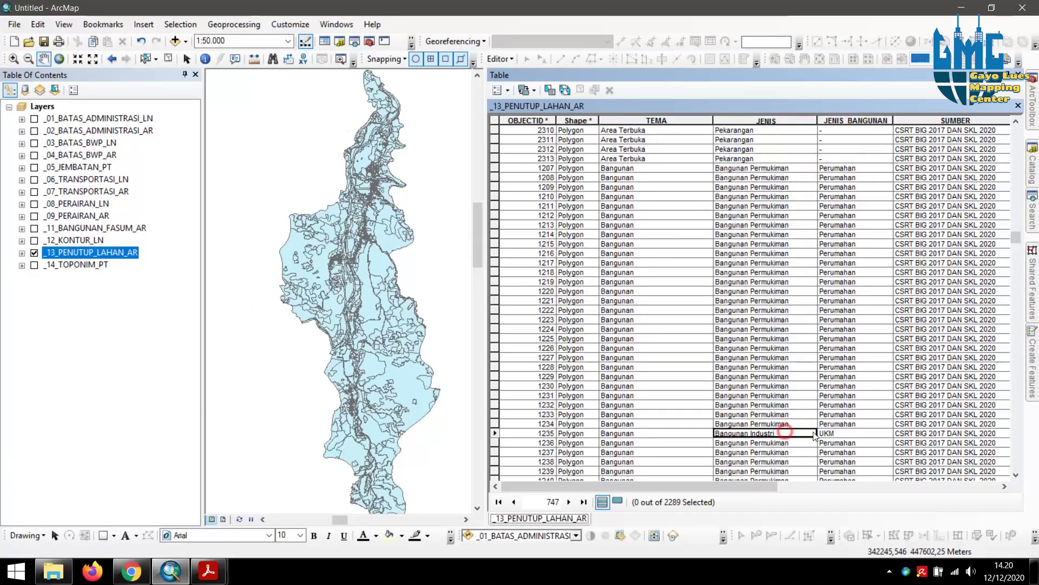
pyautogui.click(820, 433)
# - Check the JENIS_BANGUNAN values paired with the Bangunan Perdagangan dan Jasa and Bangunan Pendidikan records
pyautogui.scroll(-8, 837, 404)
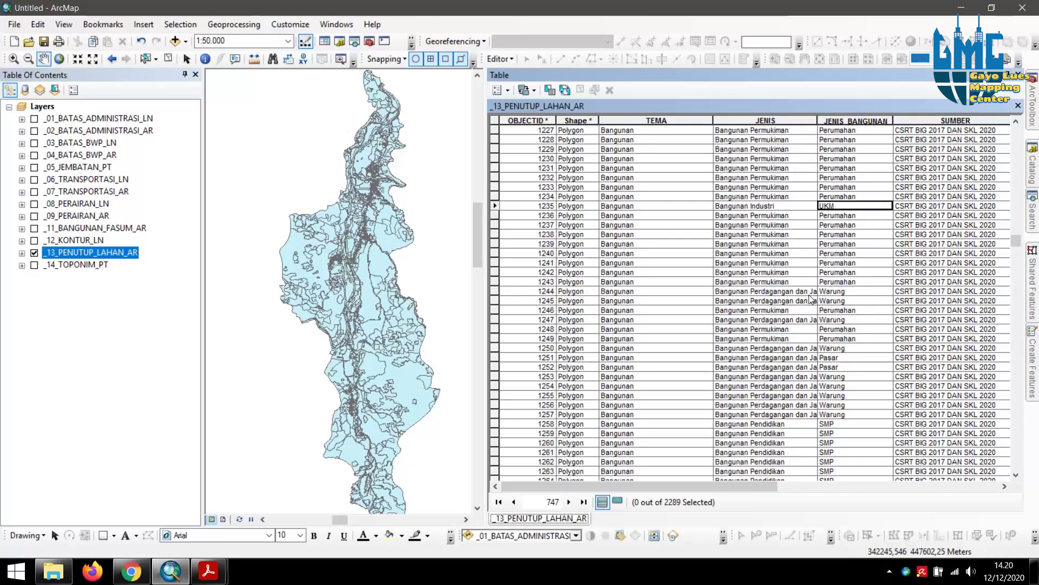
pyautogui.click(773, 292)
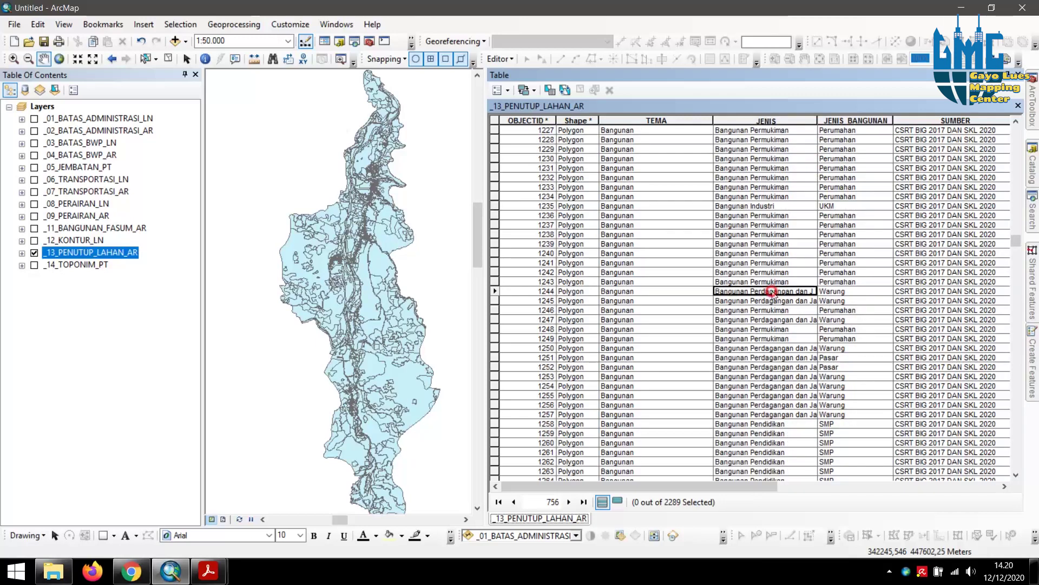
pyautogui.click(854, 291)
pyautogui.click(846, 301)
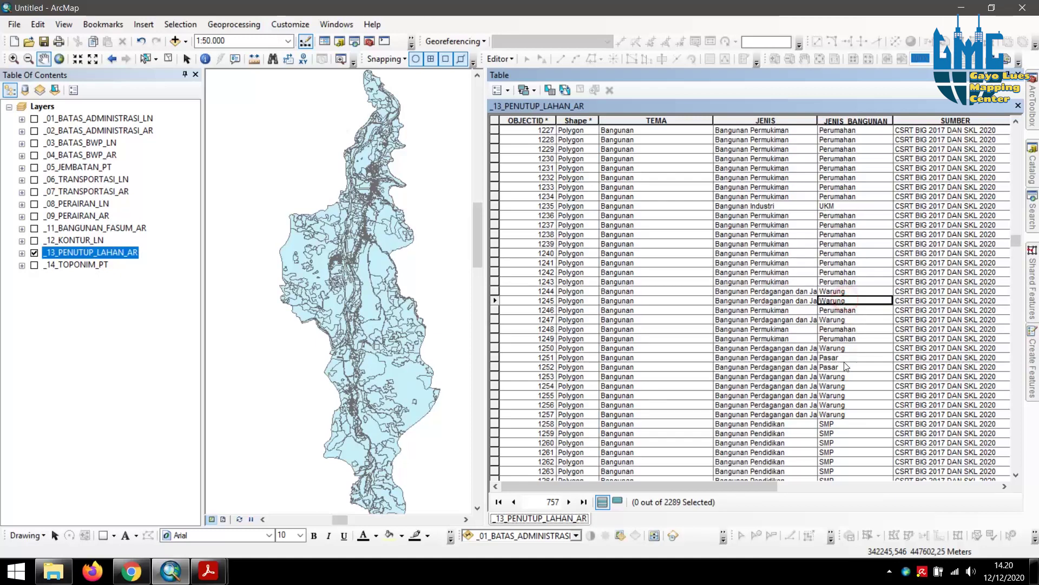
pyautogui.click(771, 424)
pyautogui.click(849, 424)
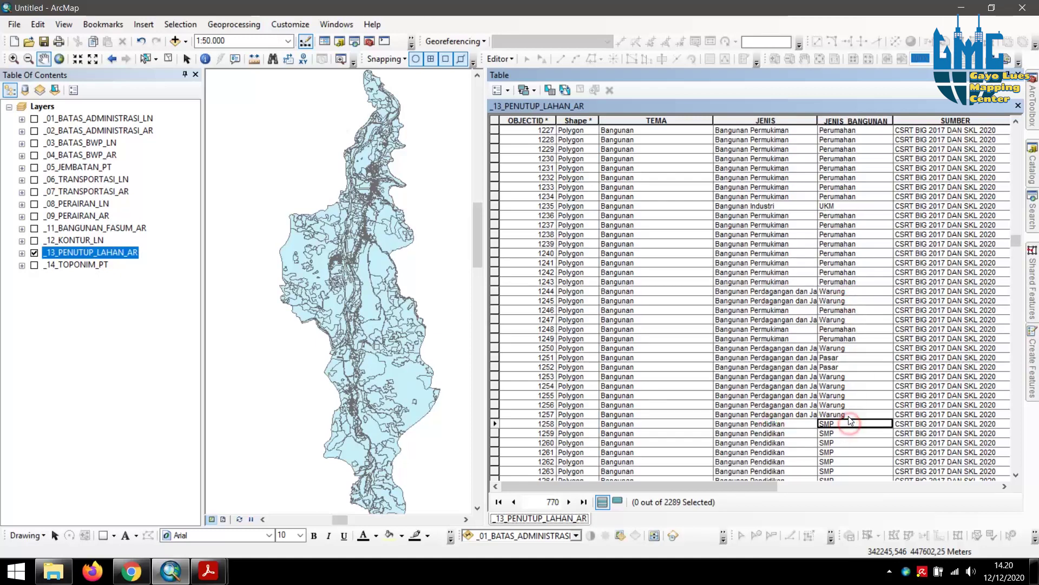
pyautogui.scroll(-5, 834, 379)
pyautogui.scroll(-2, 837, 371)
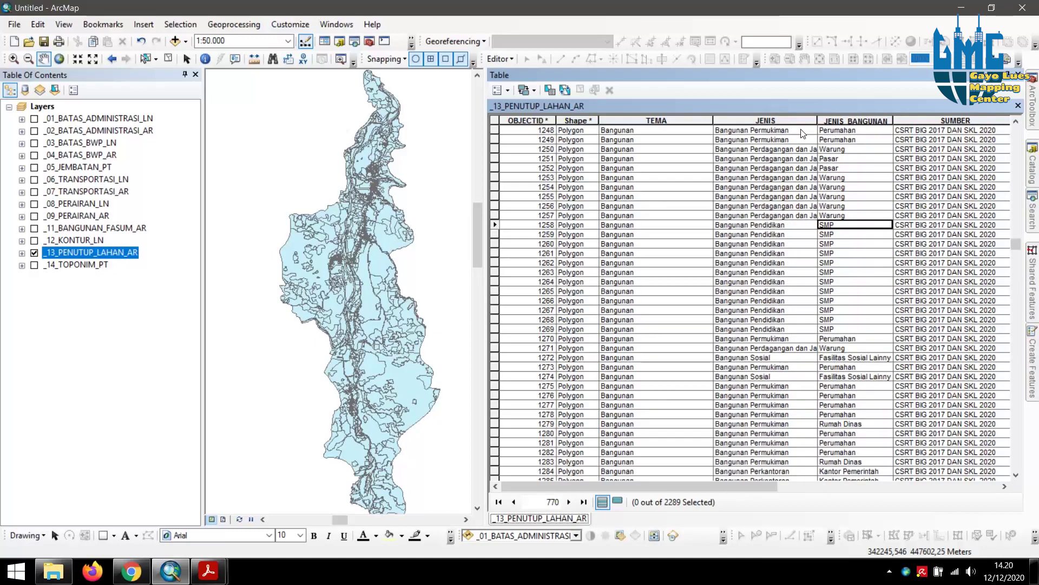
# - Sort the land cover table by JENIS in descending order and go to the building records near its end
pyautogui.rightClick(765, 118)
pyautogui.click(780, 128)
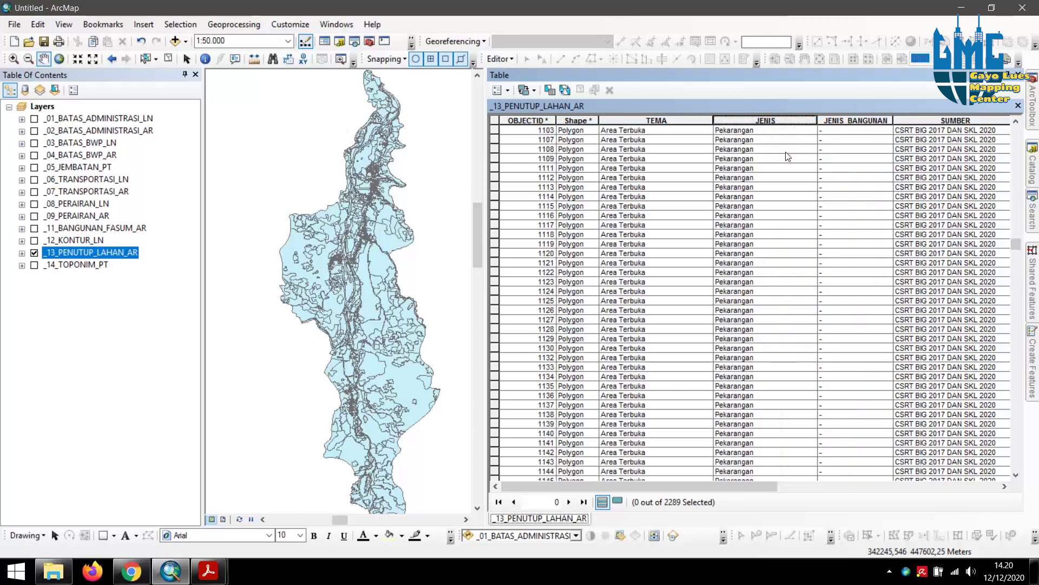
pyautogui.scroll(-5, 846, 244)
pyautogui.moveTo(1016, 250); pyautogui.dragTo(1006, 139)
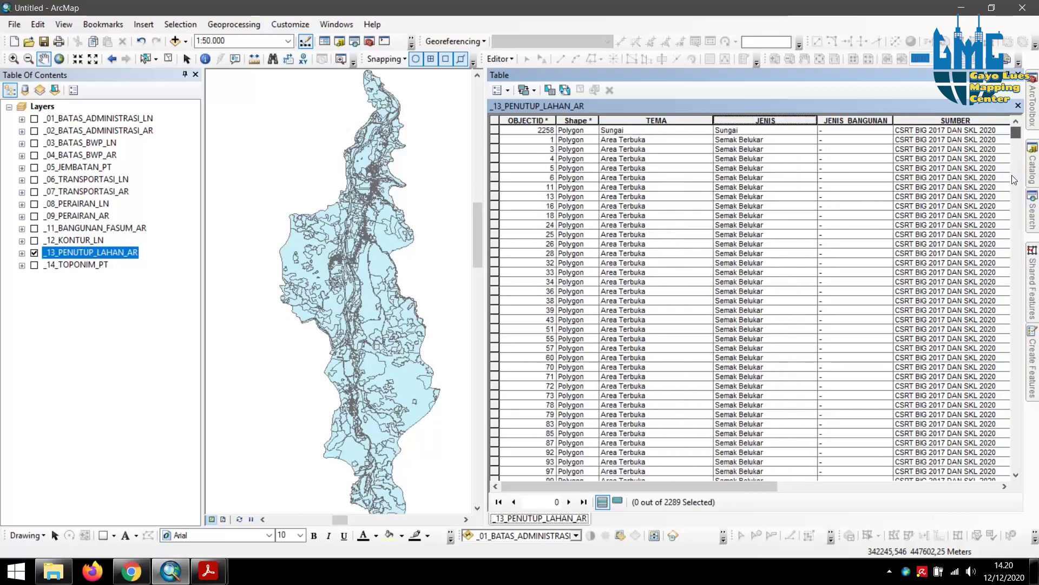
pyautogui.moveTo(1014, 180); pyautogui.dragTo(1037, 469)
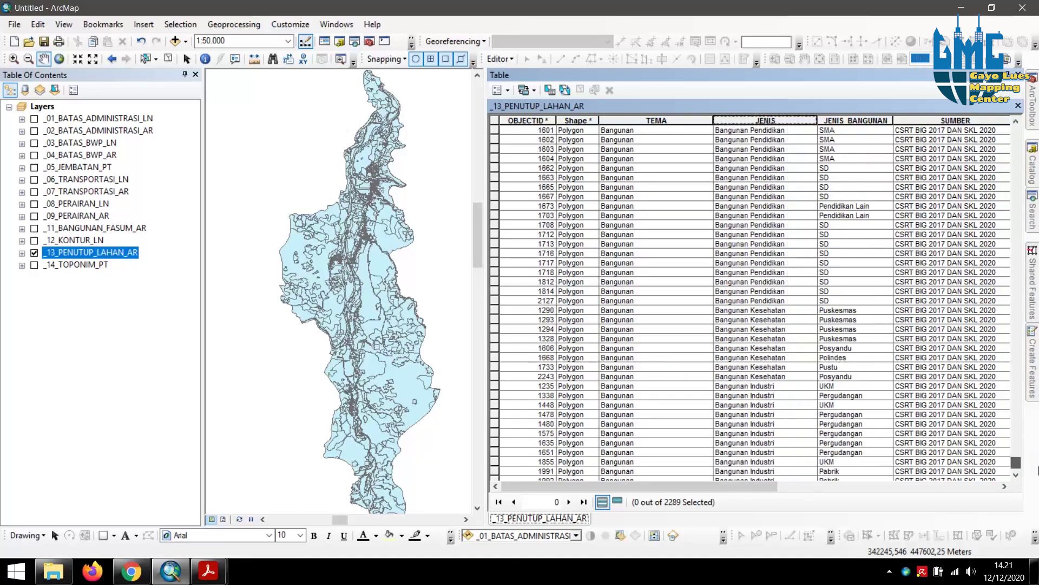
# - Examine the JENIS_BANGUNAN values of the Bangunan Pendidikan records, including SMA and Pendidikan Lain, and the neighbouring building types
pyautogui.scroll(6, 770, 249)
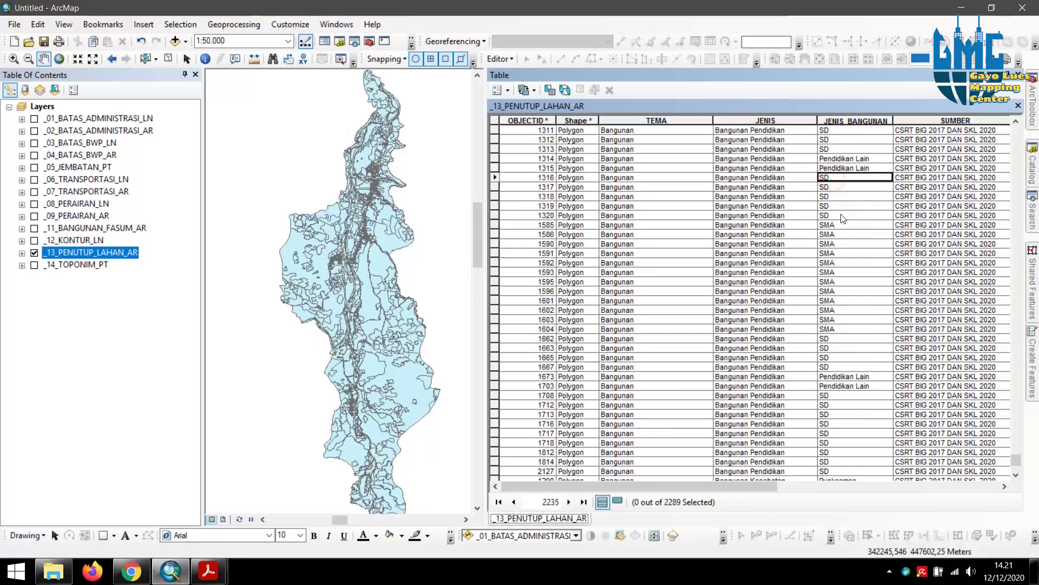
pyautogui.click(828, 226)
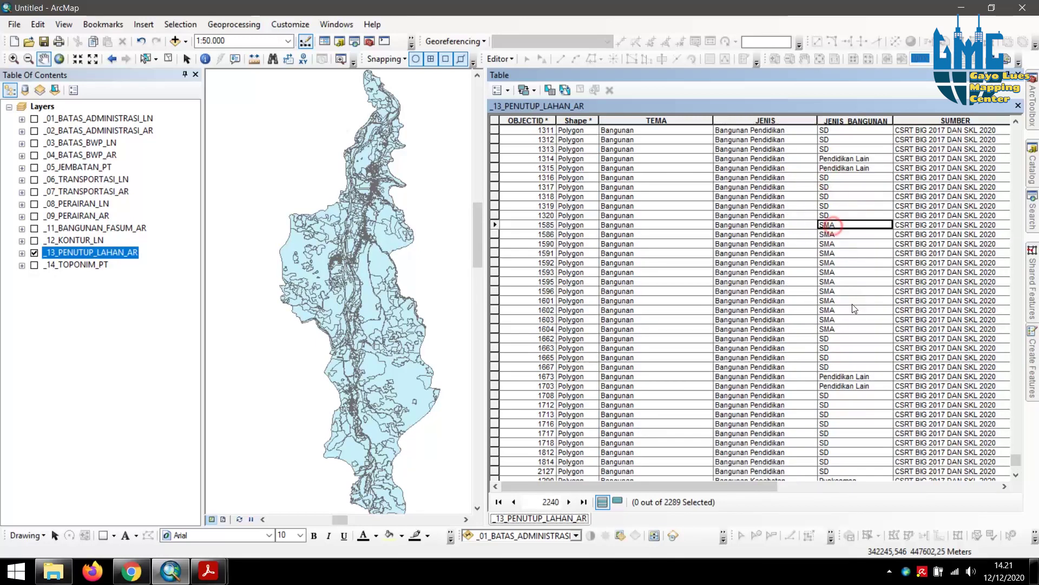
pyautogui.click(846, 376)
pyautogui.scroll(-1, 842, 375)
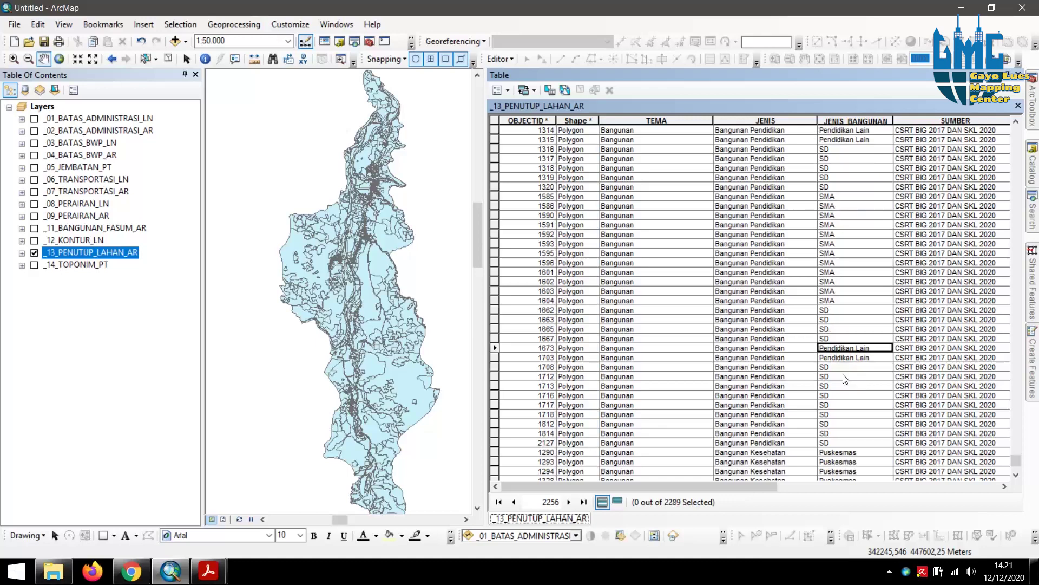
pyautogui.scroll(2, 818, 331)
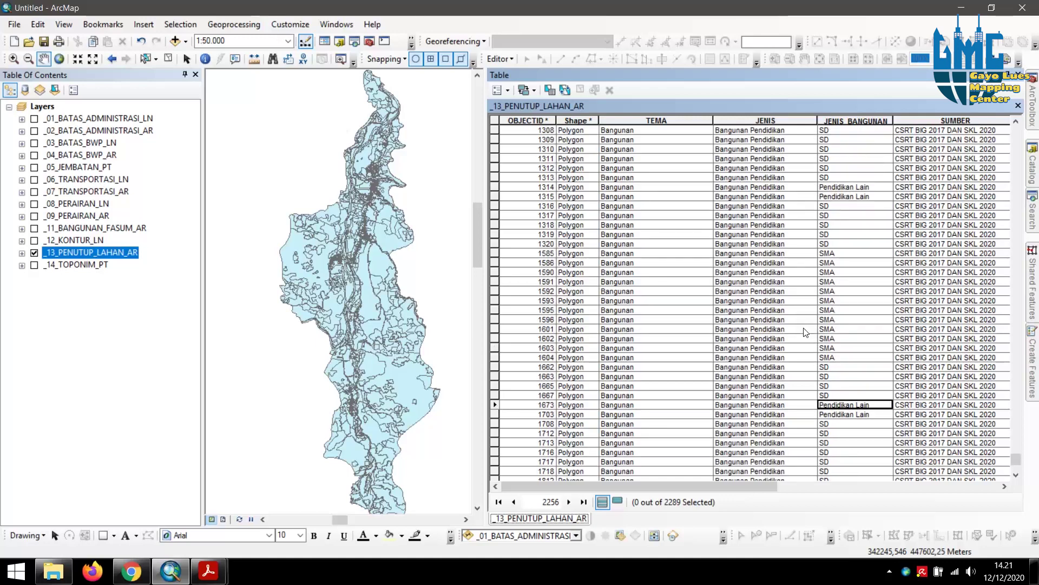
pyautogui.scroll(3, 806, 332)
pyautogui.scroll(5, 809, 331)
pyautogui.scroll(-9, 803, 314)
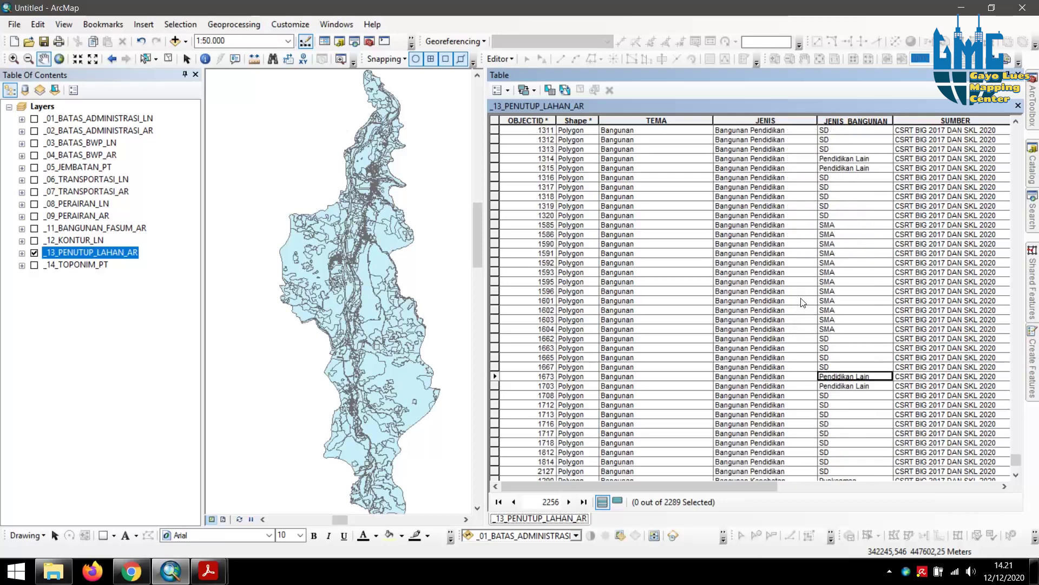
pyautogui.scroll(-5, 808, 299)
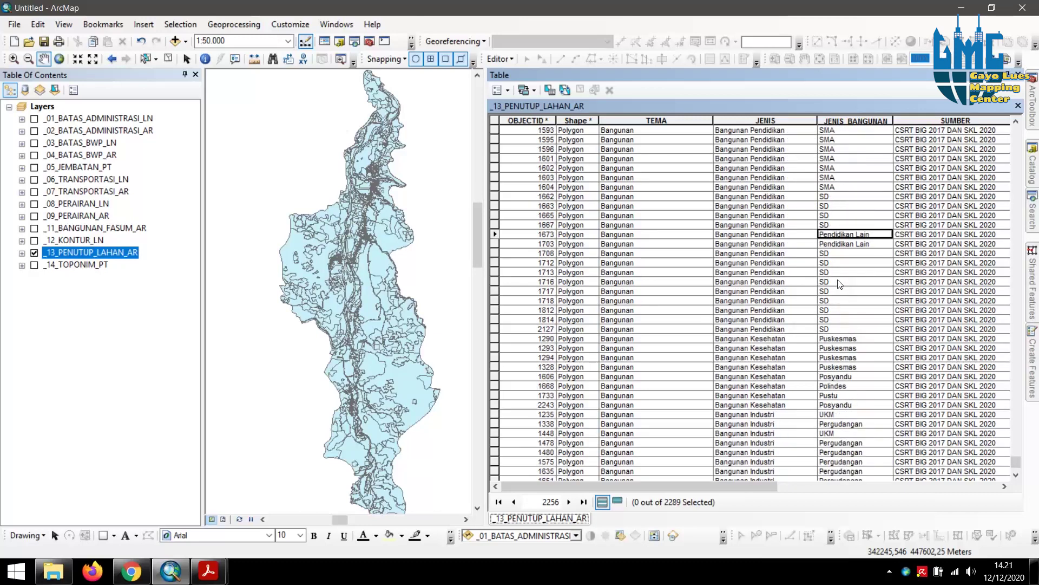
pyautogui.scroll(-1, 837, 248)
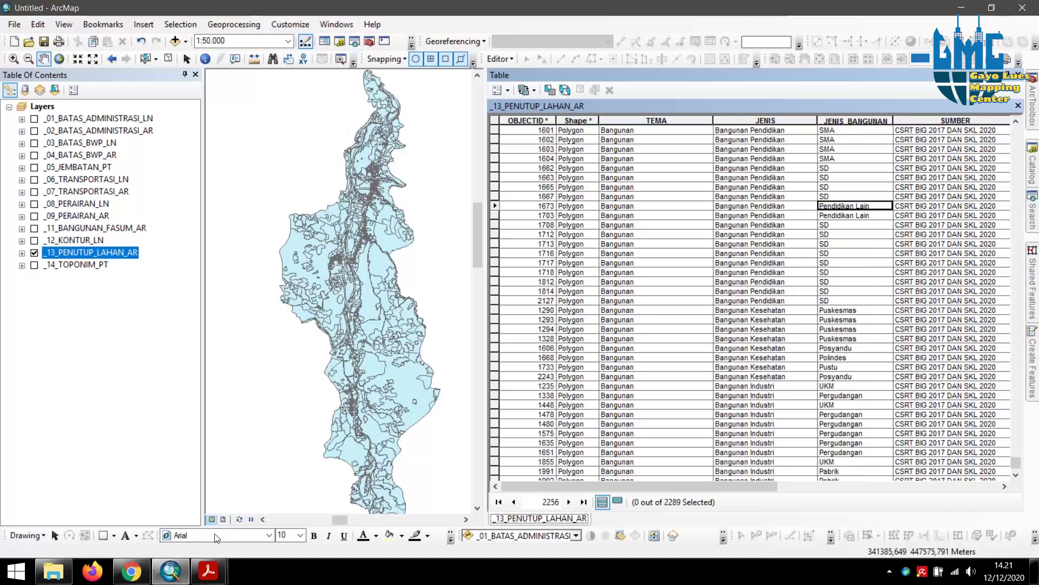
# - Switch to the specification PDF and examine the building types allowed for Bangunan Pendidikan in Lampiran 2, Klasifikasi Bangunan
pyautogui.moveTo(208, 571)
pyautogui.click(181, 533)
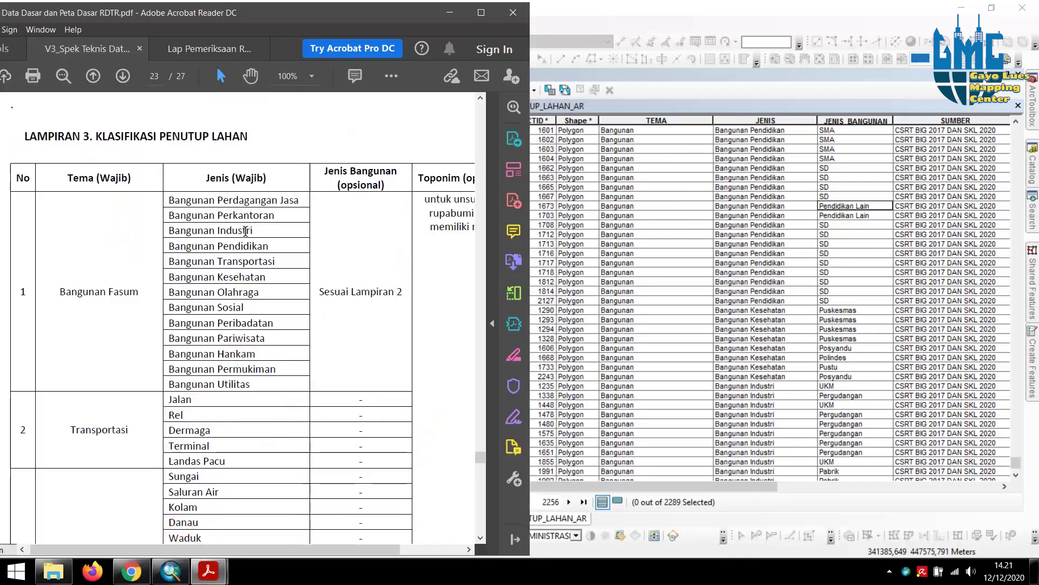
pyautogui.scroll(-8, 245, 231)
pyautogui.scroll(9, 219, 279)
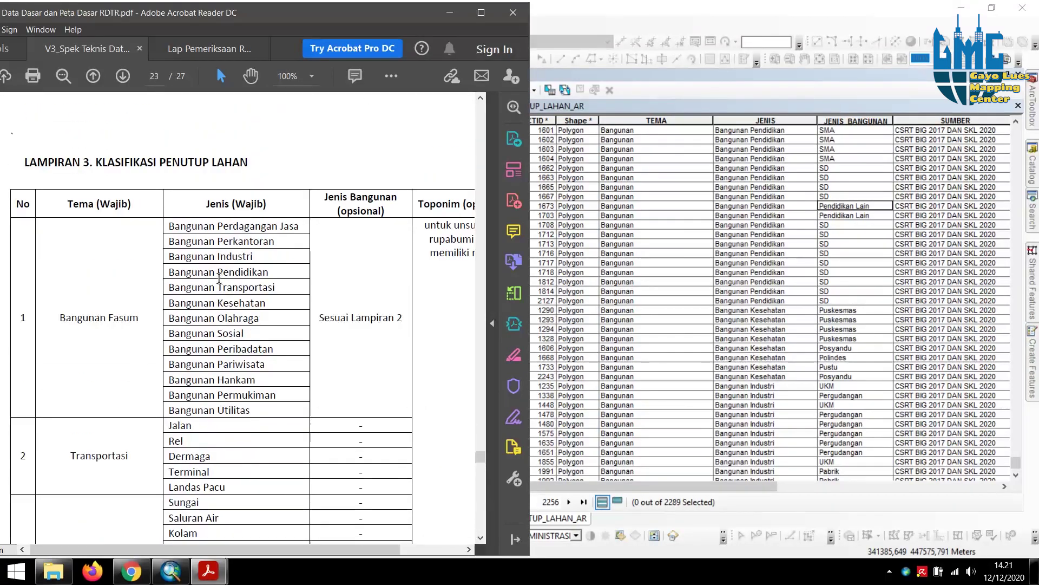
pyautogui.scroll(10, 249, 287)
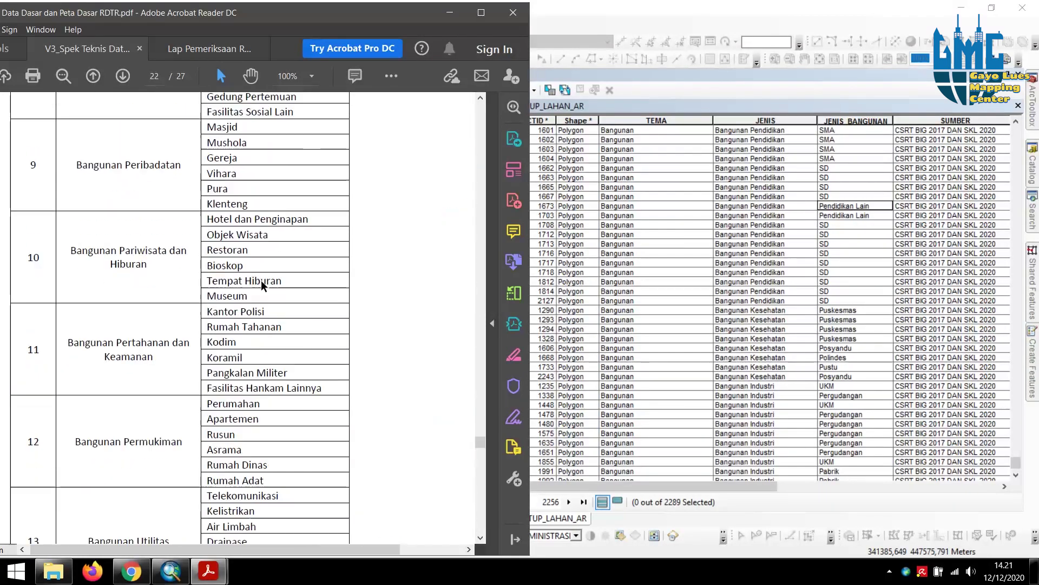
pyautogui.scroll(12, 261, 280)
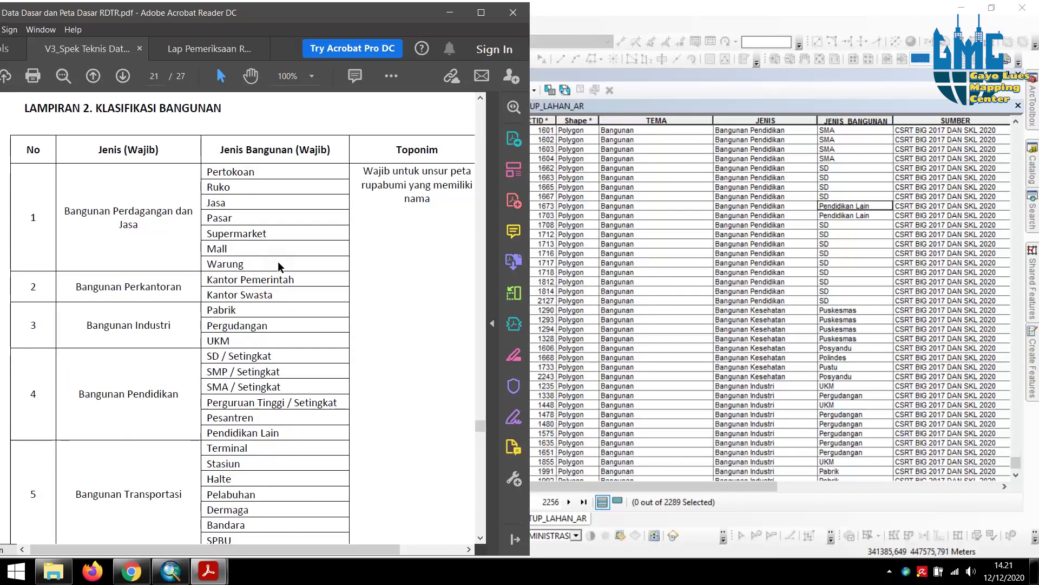
pyautogui.scroll(-1, 213, 371)
pyautogui.moveTo(134, 371); pyautogui.dragTo(179, 371)
pyautogui.click(273, 404)
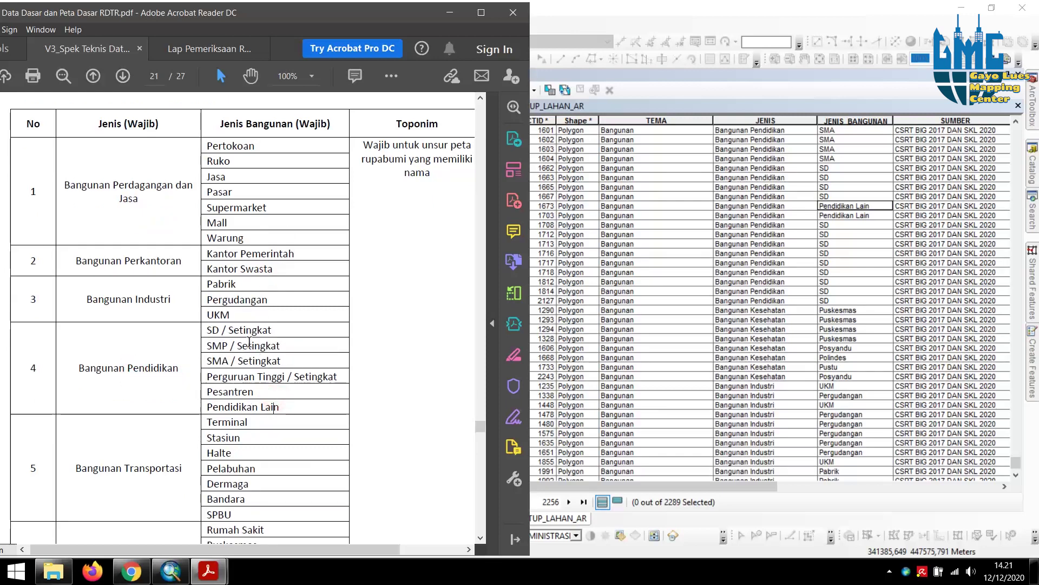
# - Highlight Pendidikan Lain among the specification's Bangunan Pendidikan types, and switch to ArcMap to compare it with the land cover table's education building records
pyautogui.moveTo(222, 333); pyautogui.dragTo(262, 410)
pyautogui.click(269, 410)
pyautogui.click(306, 409)
pyautogui.moveTo(287, 405); pyautogui.dragTo(237, 410)
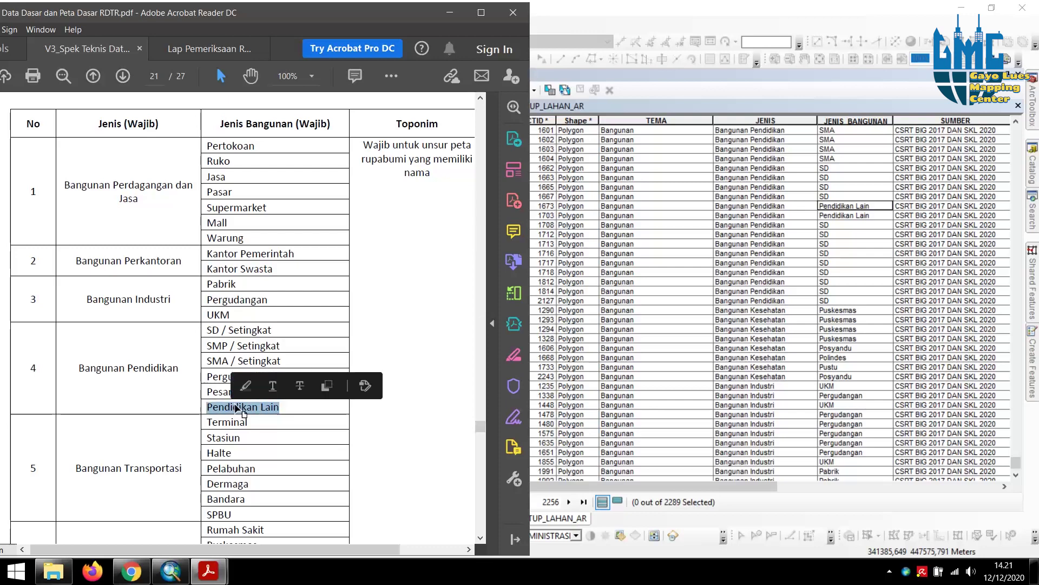
pyautogui.click(303, 405)
pyautogui.moveTo(301, 406); pyautogui.dragTo(229, 408)
pyautogui.click(841, 208)
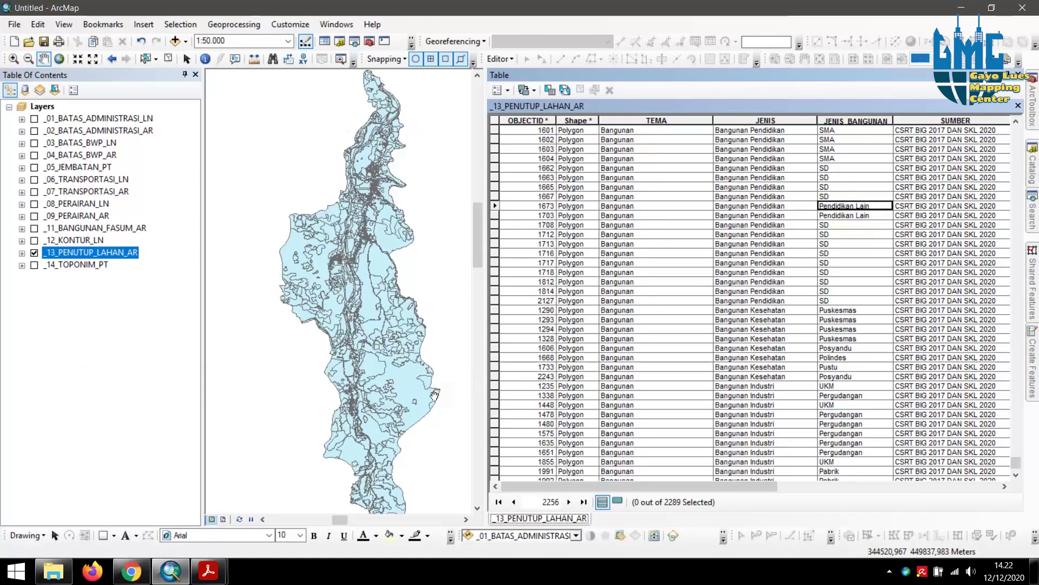
pyautogui.scroll(-2, 777, 395)
pyautogui.scroll(10, 743, 390)
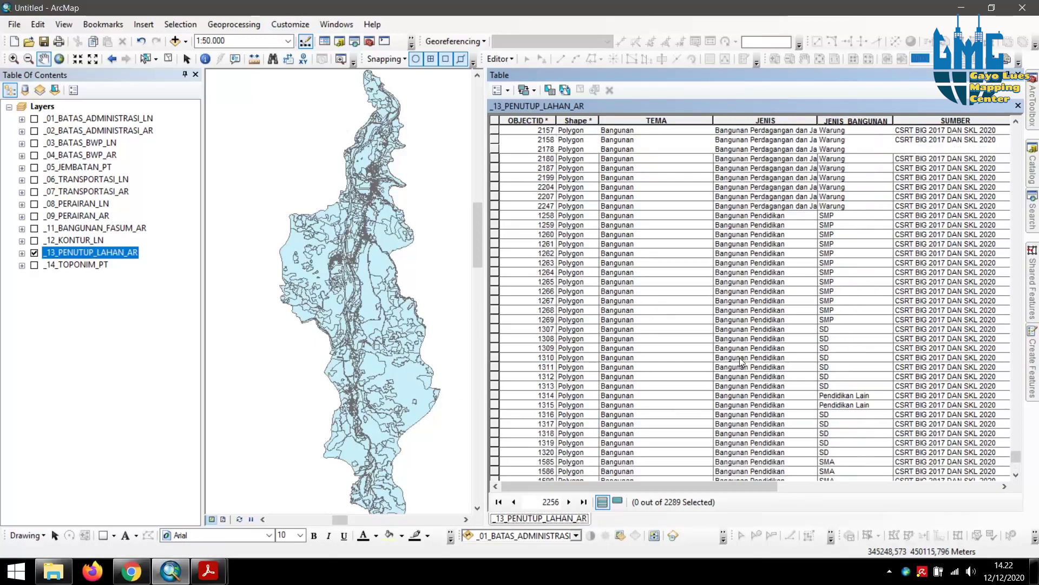
# - Go to the Sawah records in the land cover table and check their TEMA, JENIS and JENIS_BANGUNAN values
pyautogui.moveTo(1016, 457); pyautogui.dragTo(988, 177)
pyautogui.scroll(6, 652, 261)
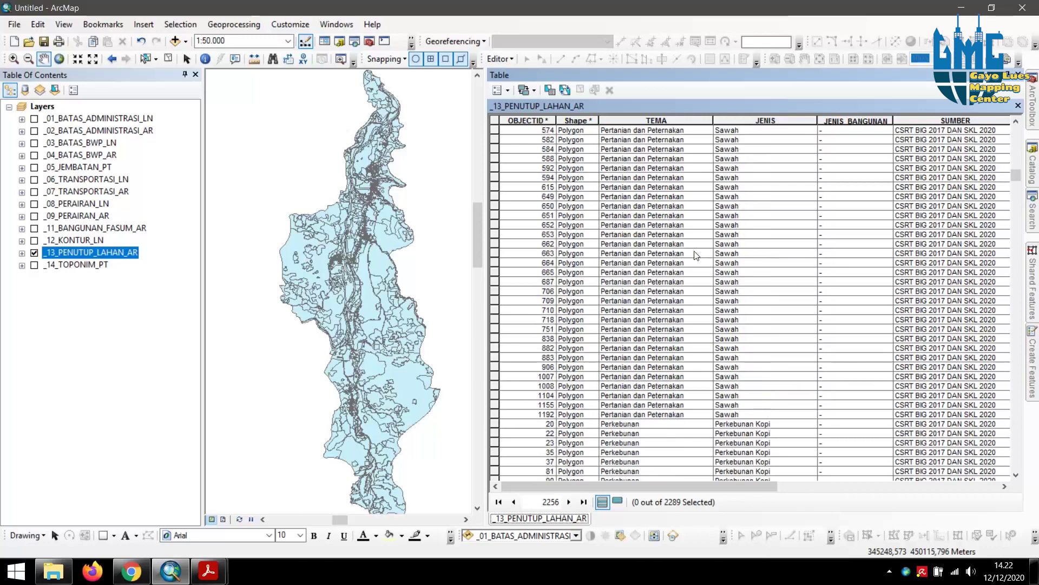
pyautogui.click(626, 204)
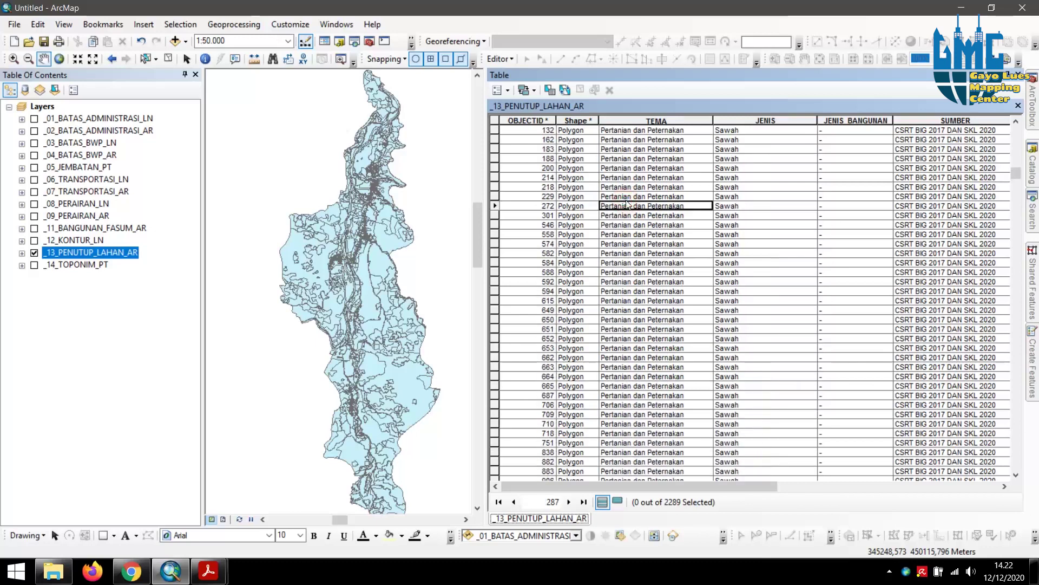
pyautogui.click(732, 210)
pyautogui.click(842, 199)
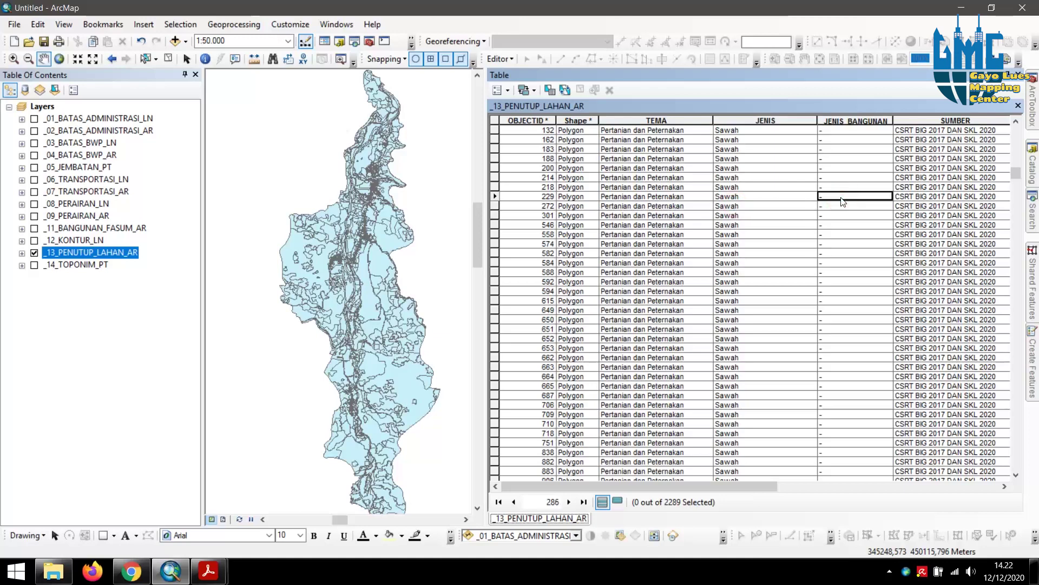
# - Examine the Perkebunan records' JENIS values, from Perkebunan Kopi through Perkebunan Kelapa Sawit to Perkebunan Campuran
pyautogui.scroll(-8, 758, 346)
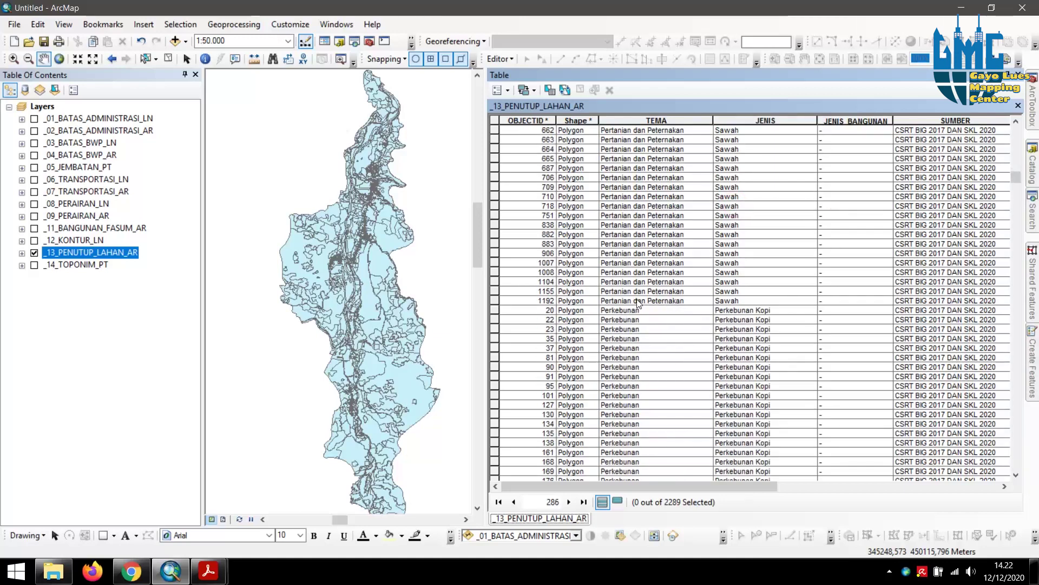
pyautogui.click(631, 311)
pyautogui.click(754, 312)
pyautogui.scroll(-8, 745, 351)
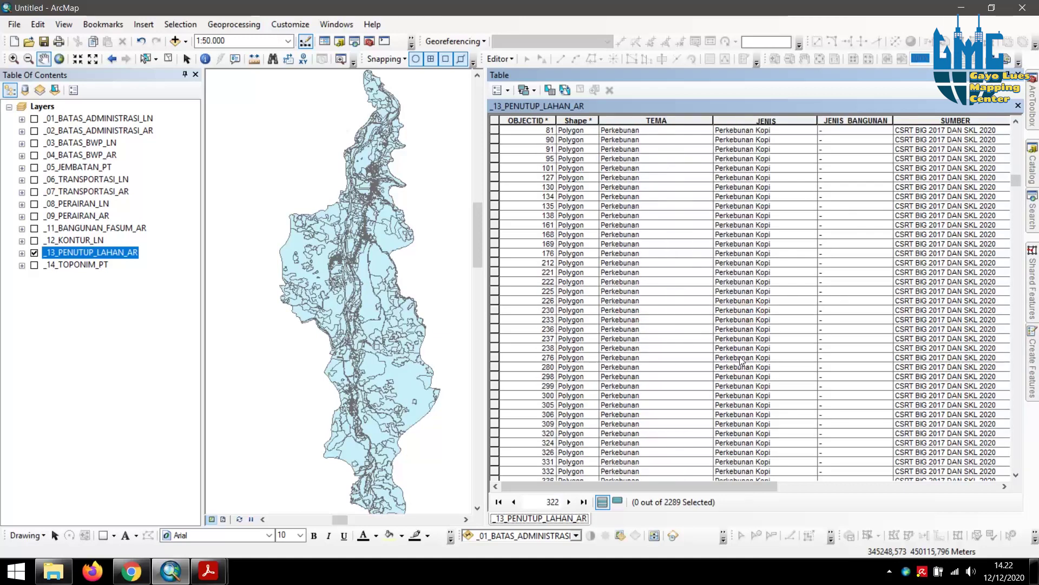
pyautogui.scroll(-10, 742, 360)
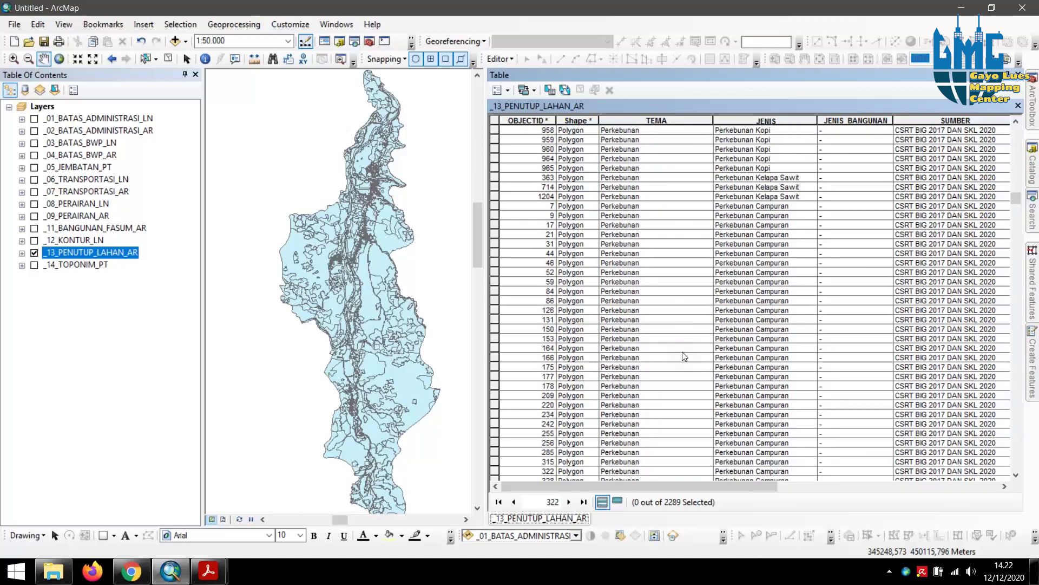
pyautogui.scroll(1, 684, 356)
pyautogui.scroll(-12, 615, 256)
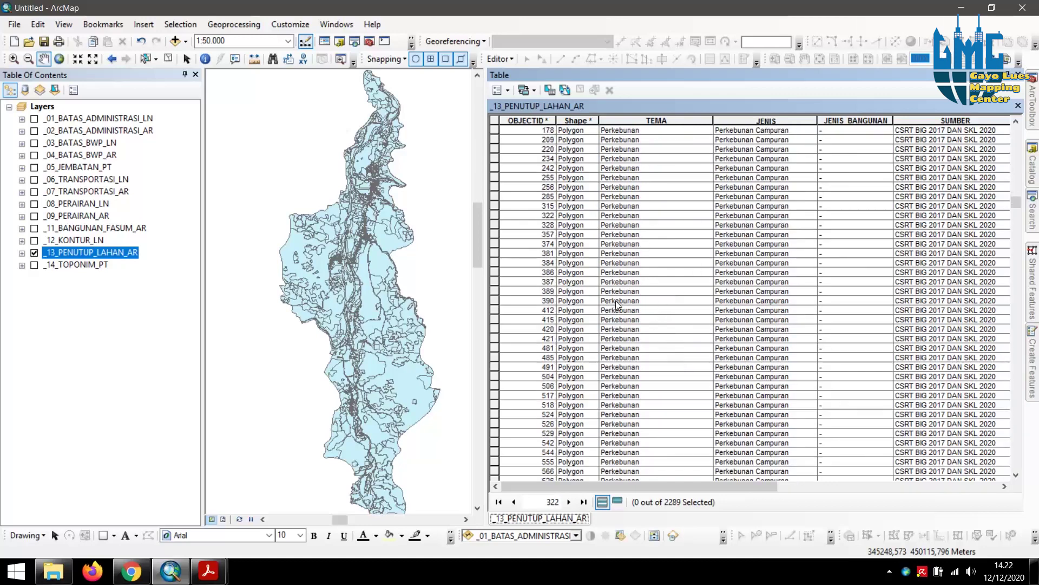
pyautogui.scroll(6, 643, 295)
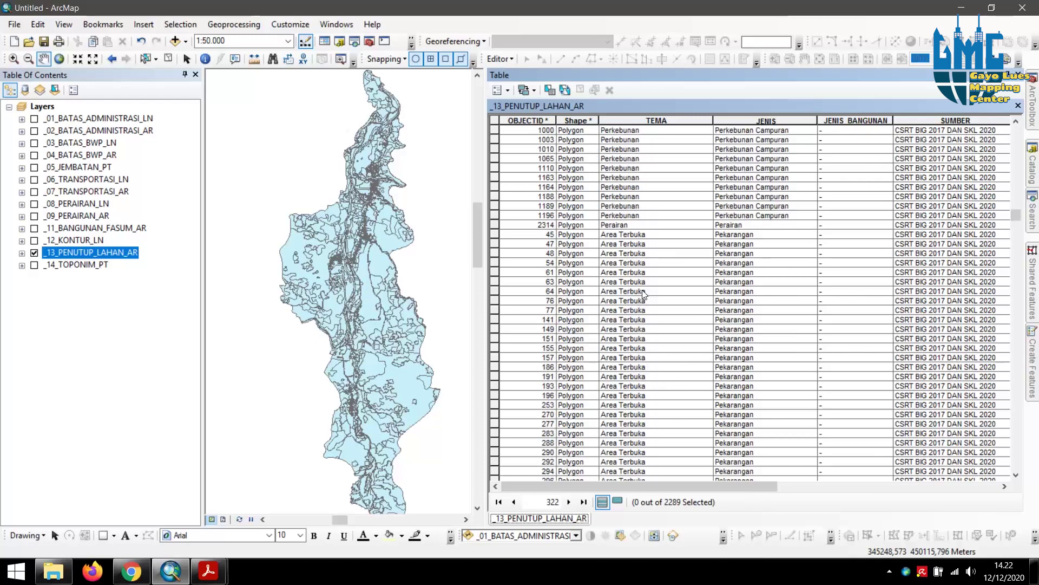
# - Examine the Area Terbuka records' JENIS values, covering Pekarangan, Makam and Lahan Terbuka
pyautogui.scroll(-10, 661, 260)
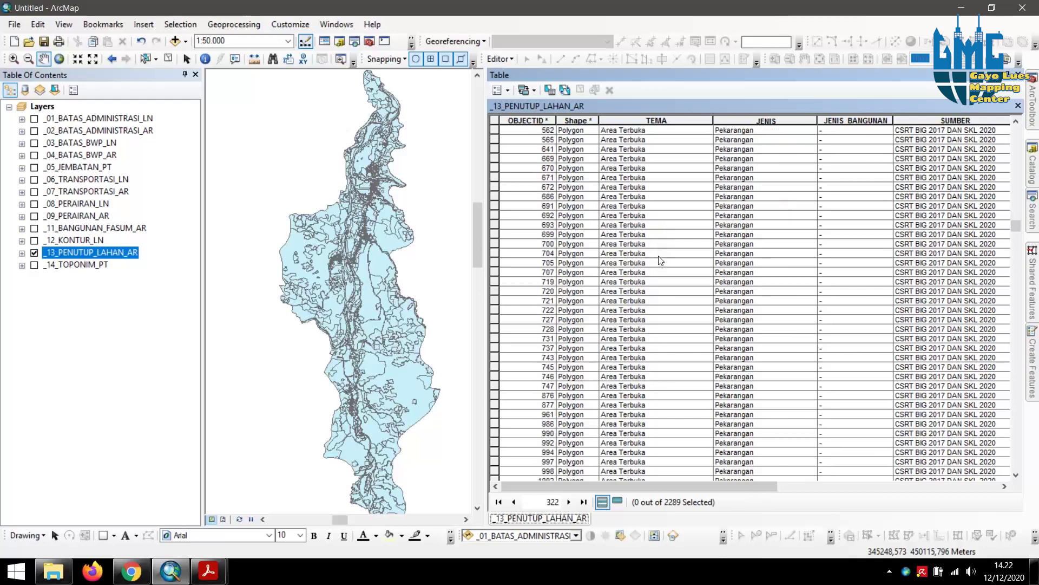
pyautogui.click(755, 347)
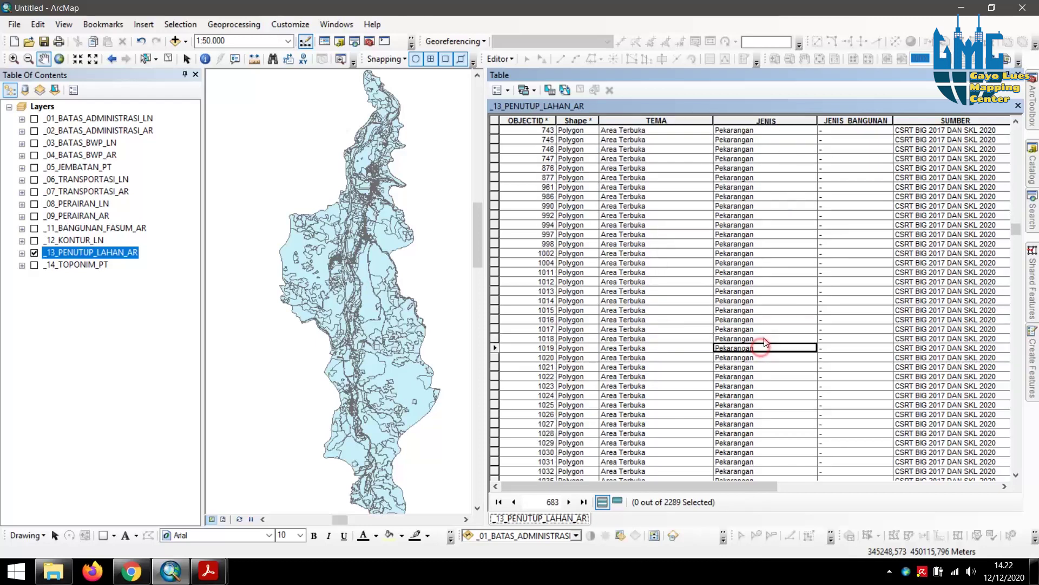
pyautogui.scroll(-20, 628, 374)
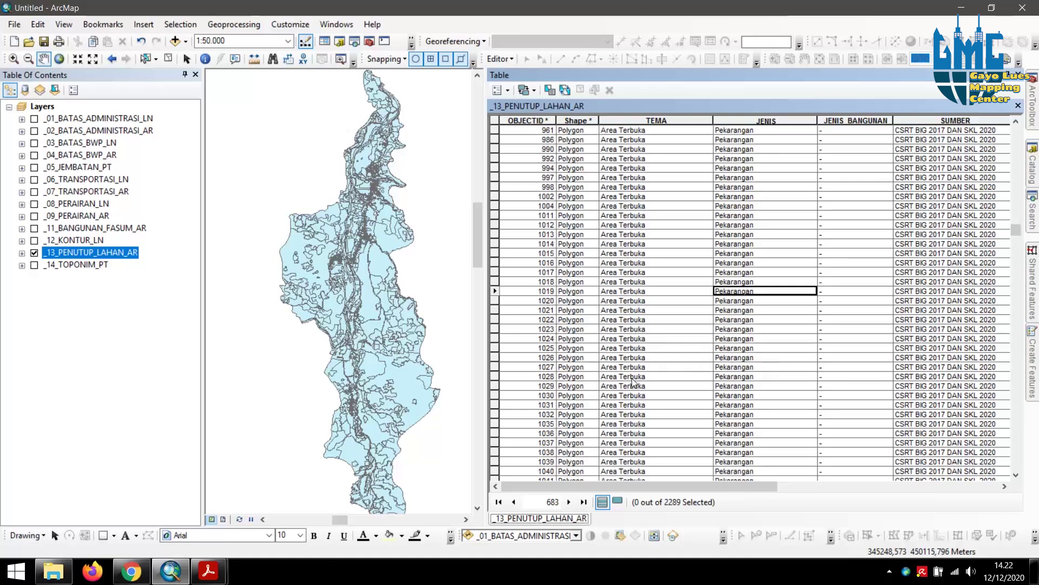
pyautogui.scroll(-20, 644, 360)
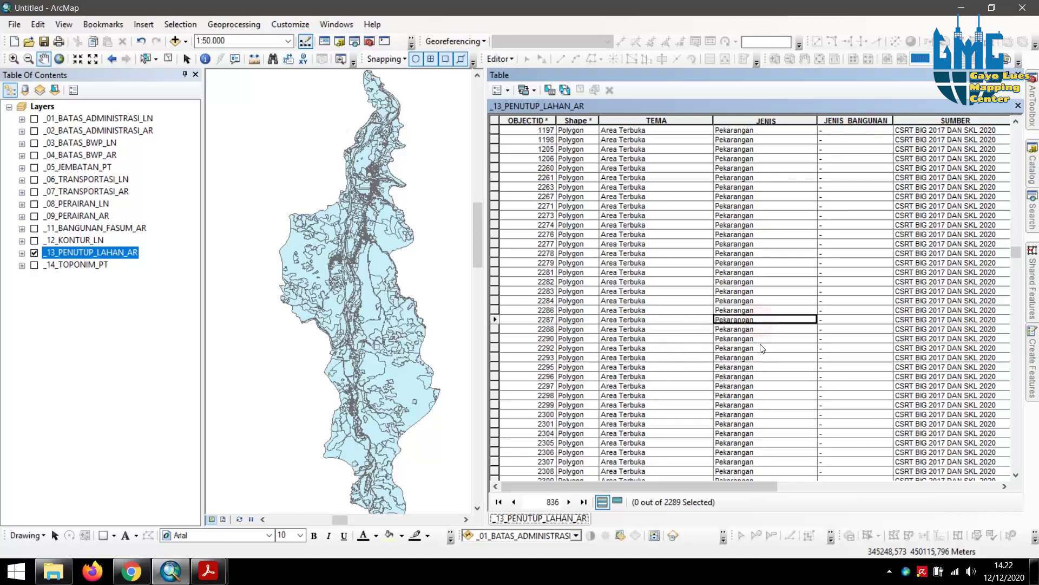
pyautogui.scroll(-8, 749, 339)
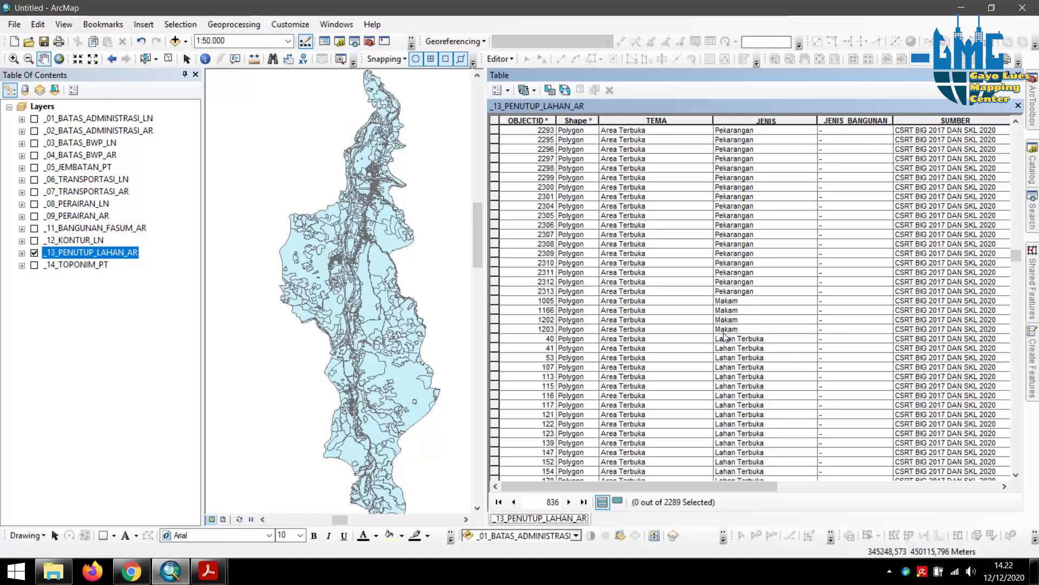
pyautogui.scroll(5, 745, 265)
pyautogui.click(749, 238)
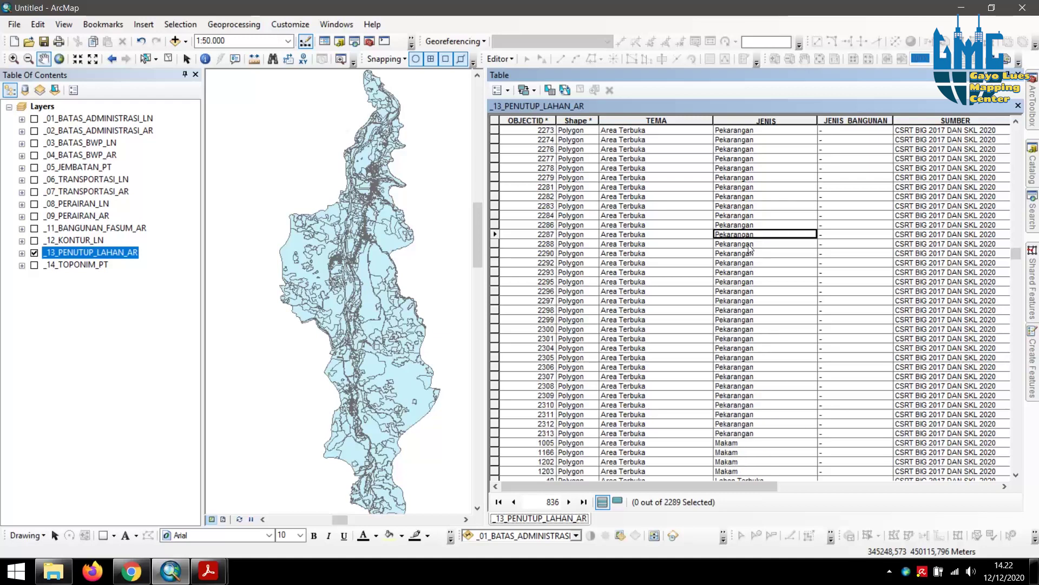
pyautogui.scroll(1, 736, 210)
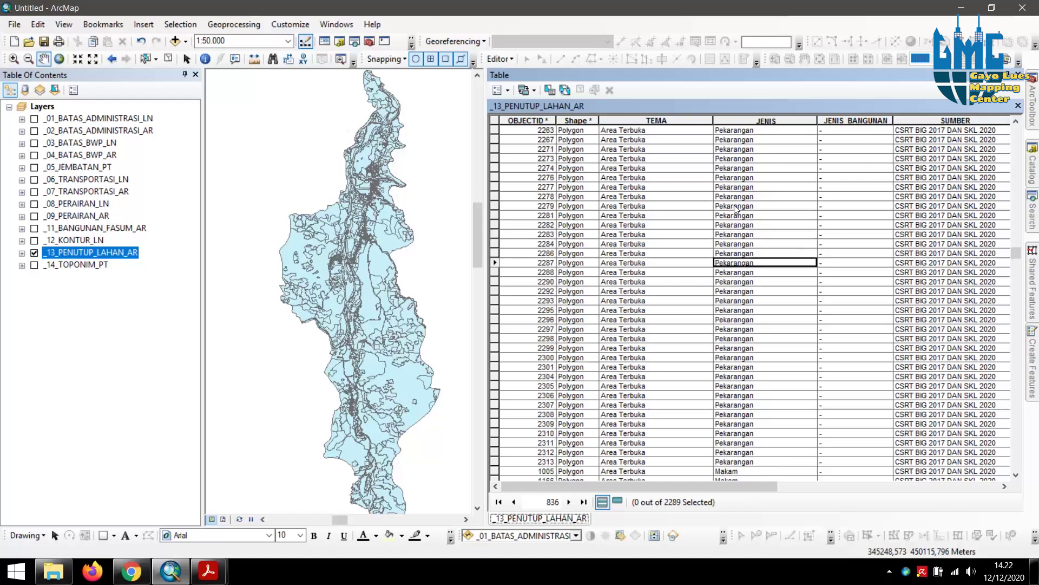
pyautogui.click(738, 206)
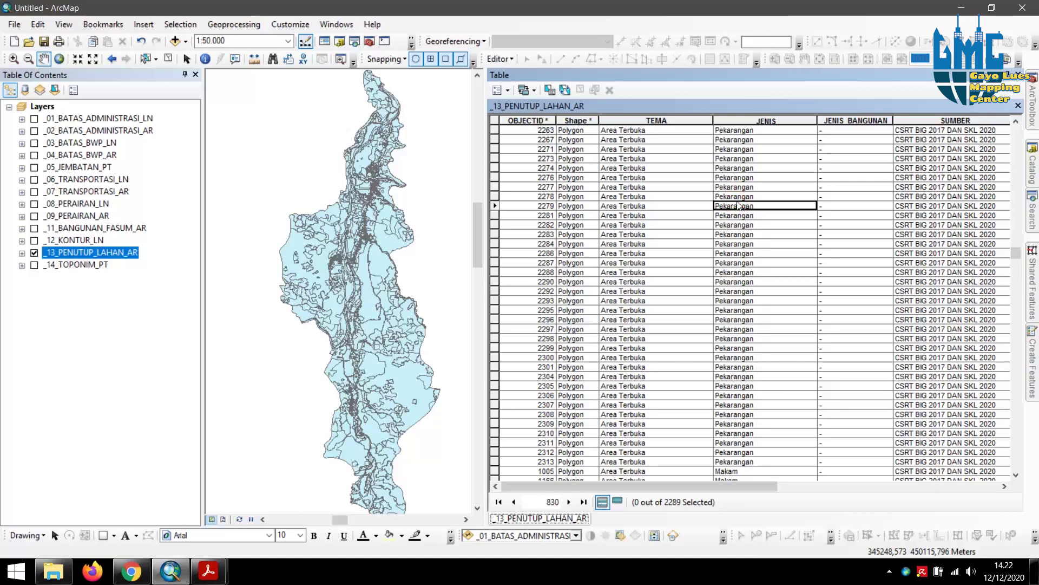
pyautogui.scroll(1, 738, 206)
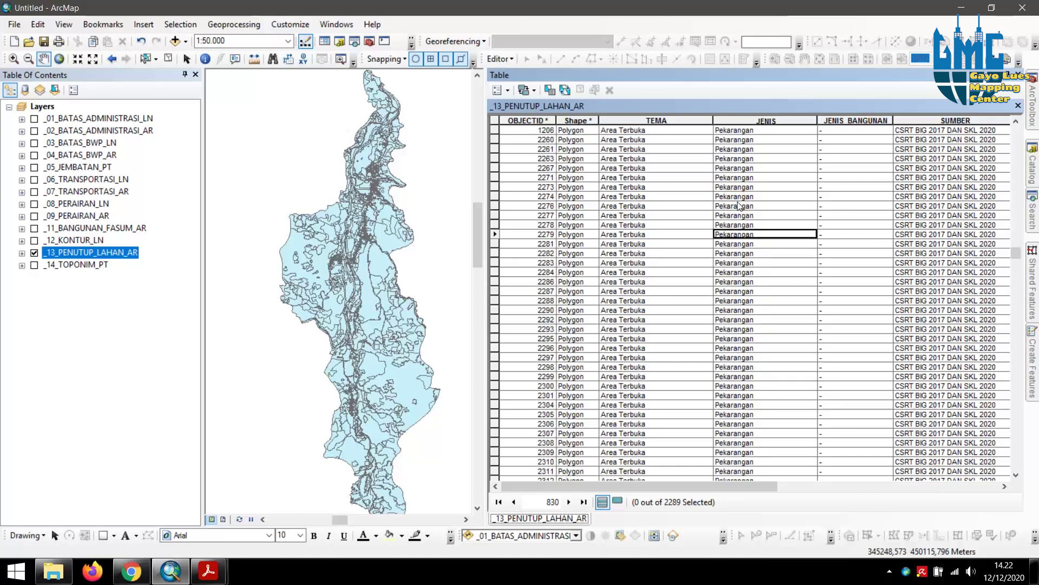
pyautogui.scroll(-11, 725, 212)
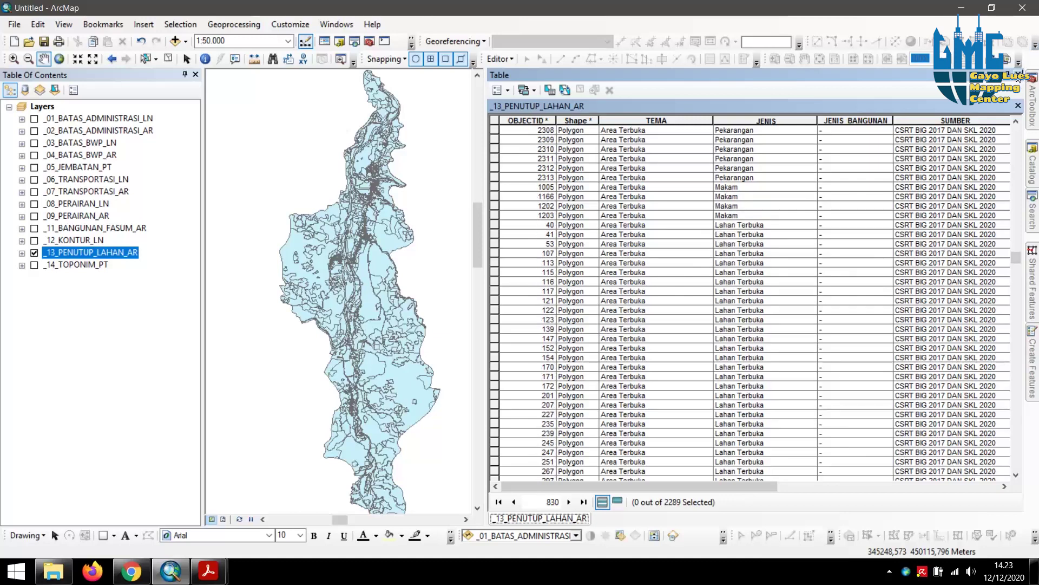
# - Close the land cover attribute table and switch to the specification PDF to review the building classification in Lampiran 2
pyautogui.click(1018, 74)
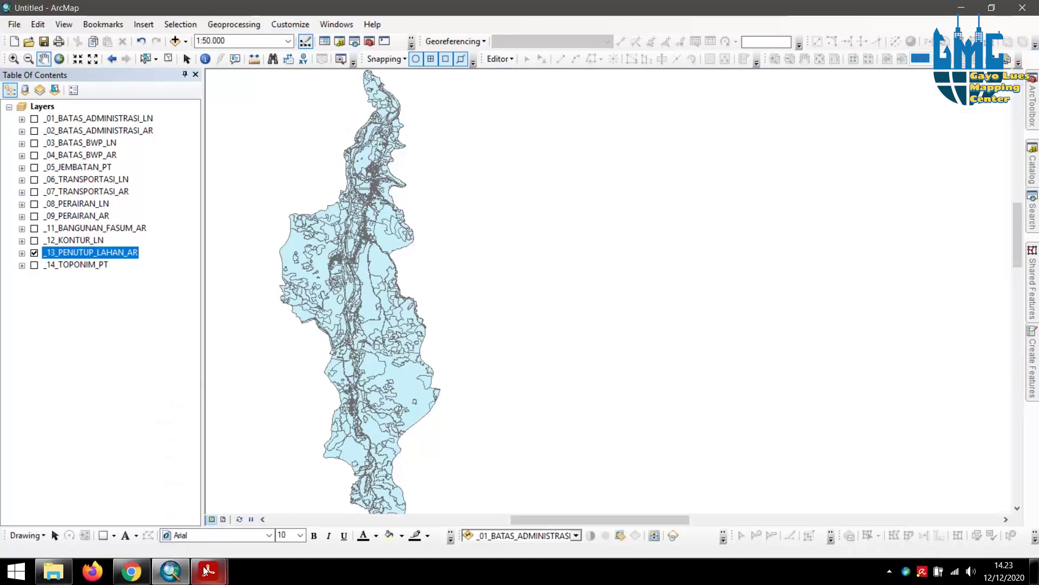
pyautogui.moveTo(204, 570)
pyautogui.click(194, 462)
pyautogui.scroll(-3, 196, 410)
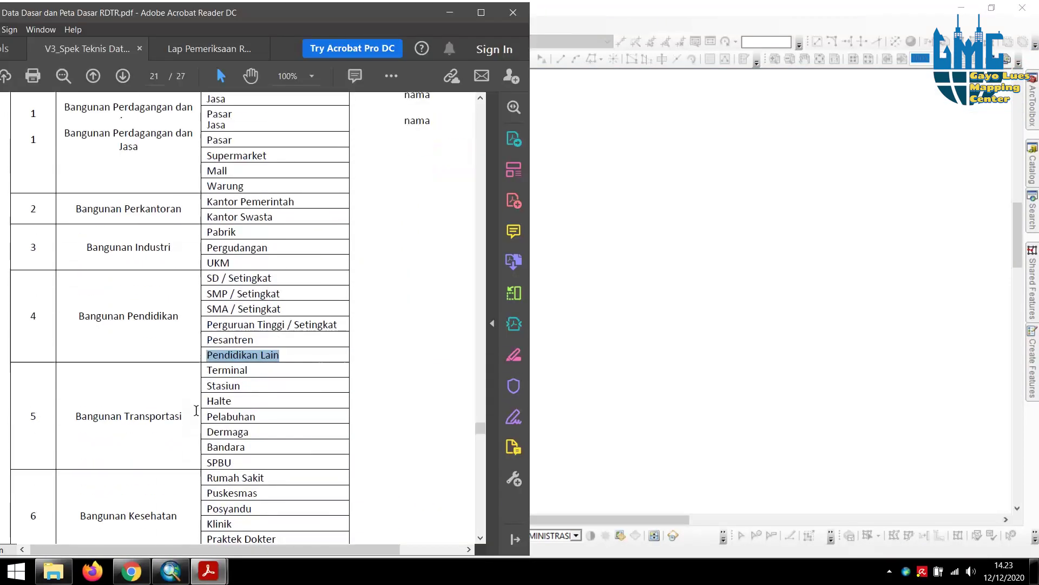
pyautogui.scroll(1, 196, 410)
pyautogui.scroll(2, 287, 332)
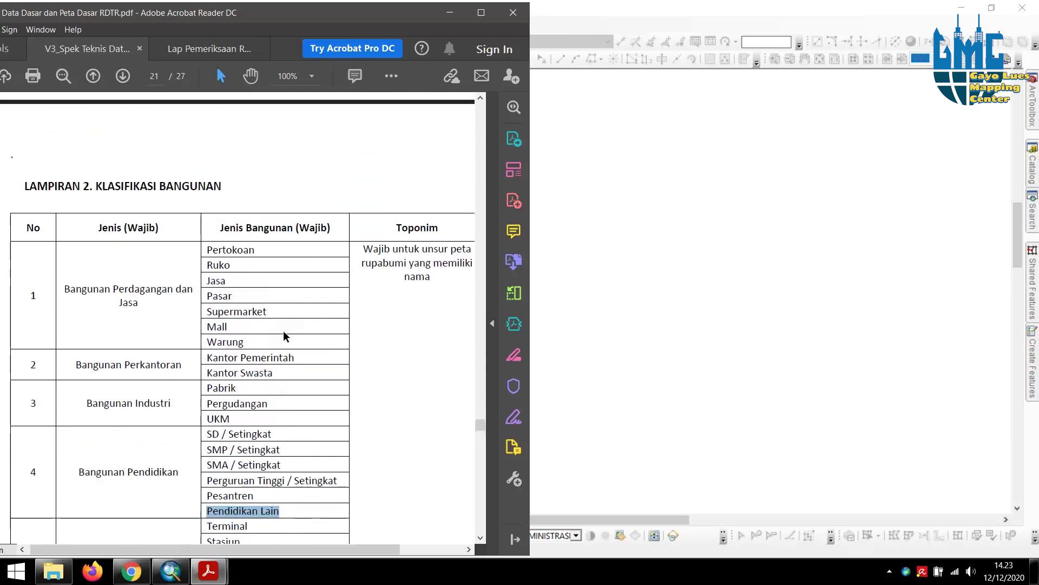
pyautogui.moveTo(272, 11); pyautogui.dragTo(325, 117)
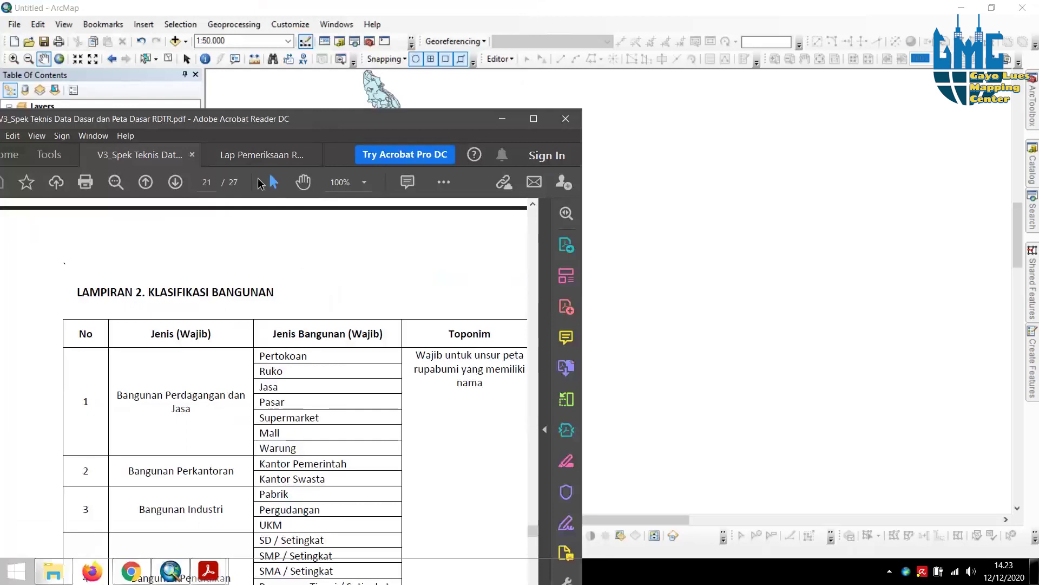
# - Switch to ArcMap, show the _14_TOPONIM_PT layer instead of _13_PENUTUP_LAHAN_AR, and open its attribute table
pyautogui.click(442, 8)
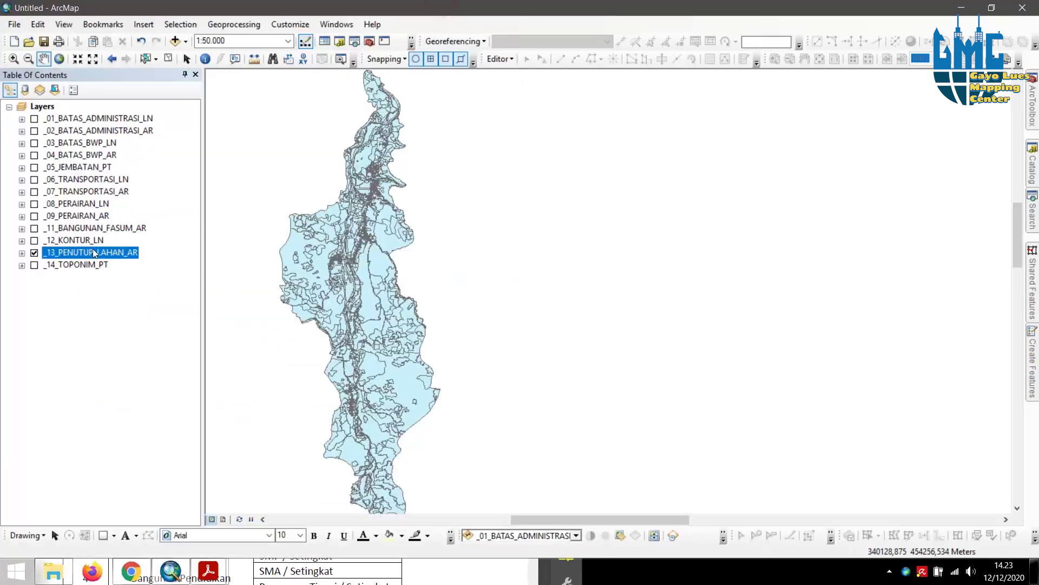
pyautogui.click(46, 265)
pyautogui.click(34, 252)
pyautogui.click(34, 264)
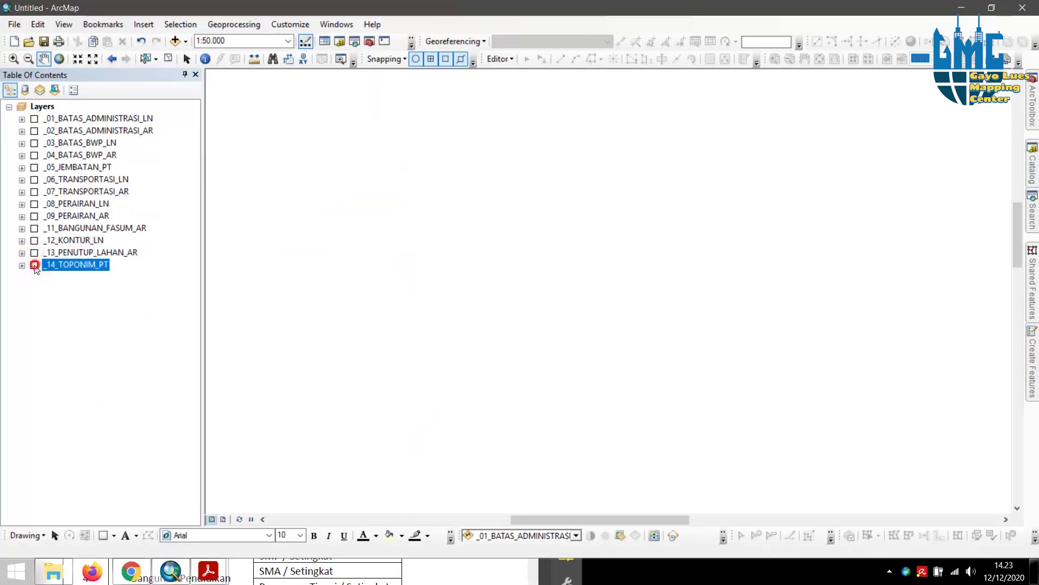
pyautogui.rightClick(84, 269)
pyautogui.click(127, 301)
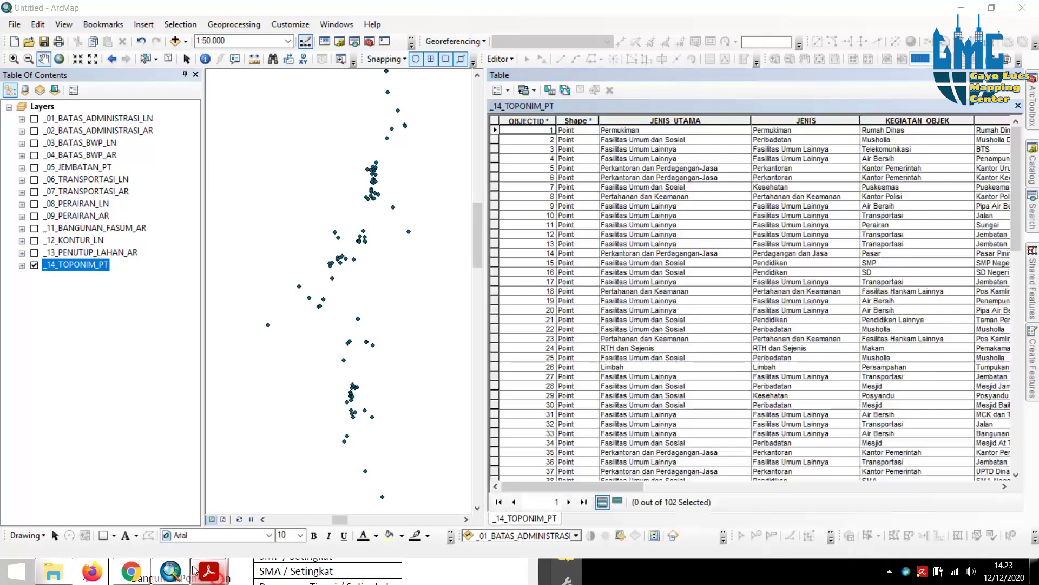
# - Switch to the specification PDF and find the required attribute fields for 14_TOPONIM_PT on page 20
pyautogui.click(195, 570)
pyautogui.scroll(-20, 161, 368)
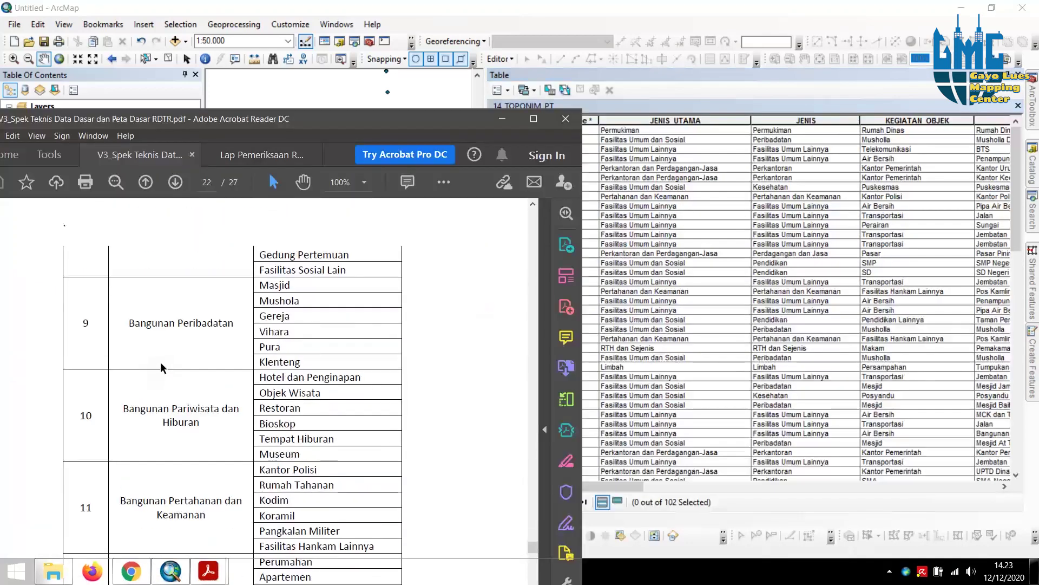
pyautogui.scroll(-15, 160, 361)
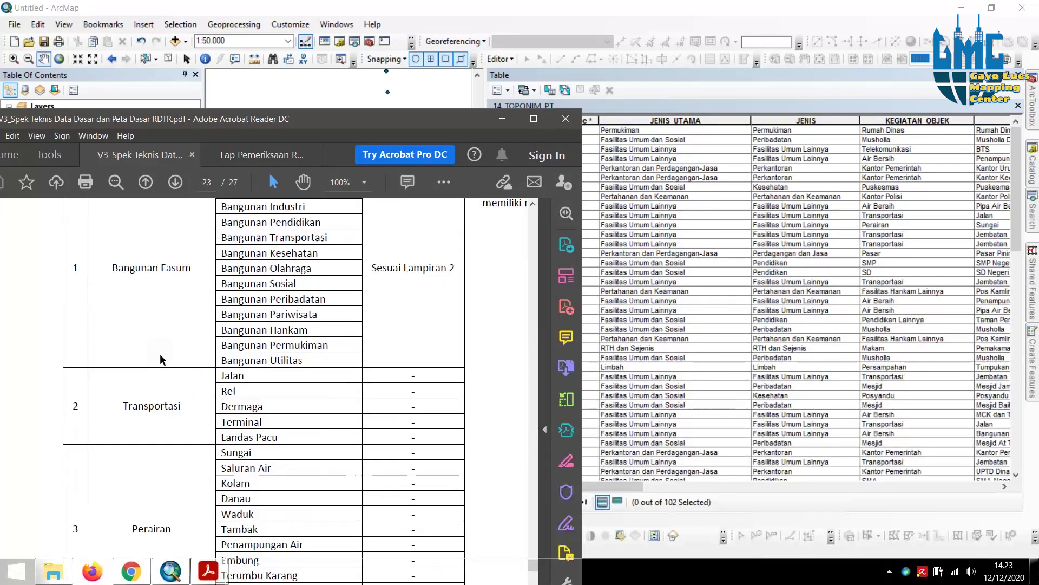
pyautogui.scroll(-15, 161, 360)
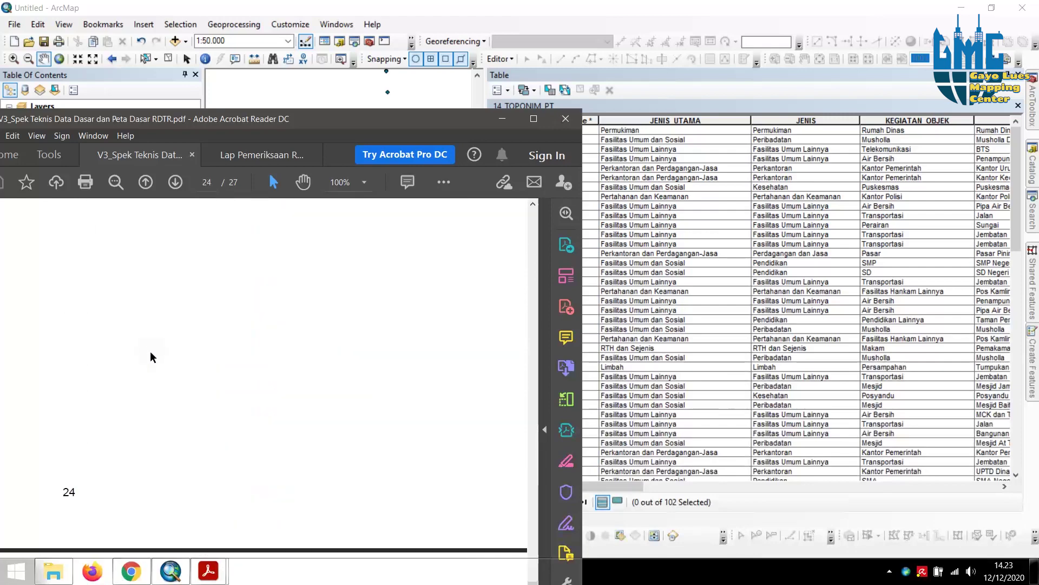
pyautogui.scroll(15, 152, 355)
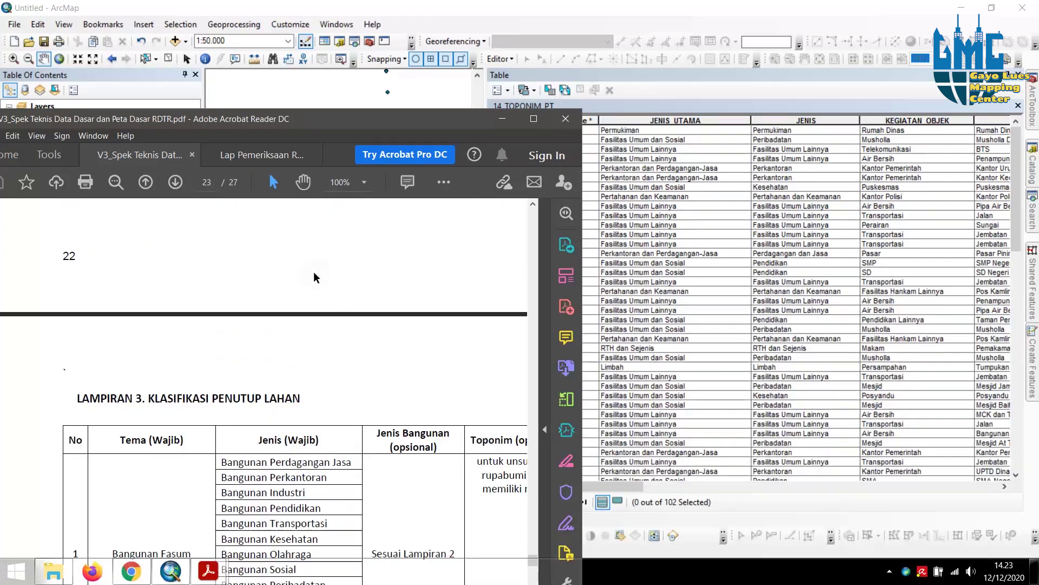
pyautogui.scroll(20, 316, 278)
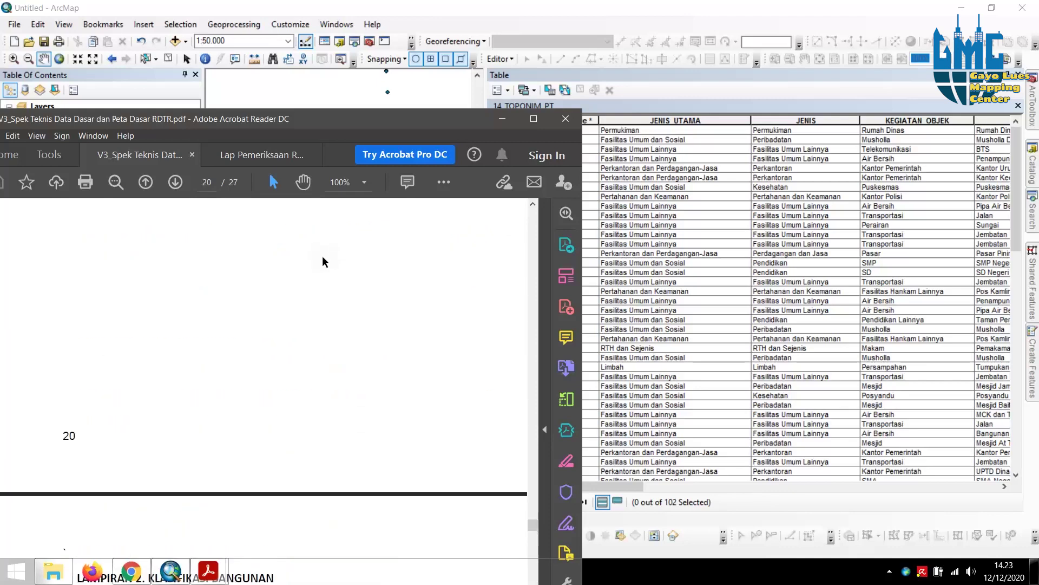
pyautogui.scroll(5, 323, 261)
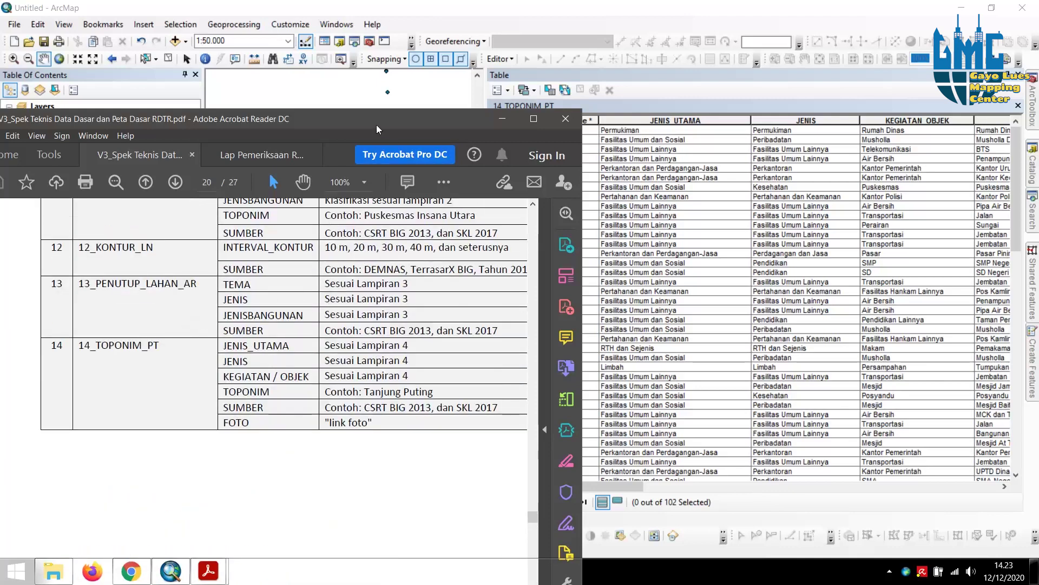
pyautogui.moveTo(378, 129); pyautogui.dragTo(368, 102)
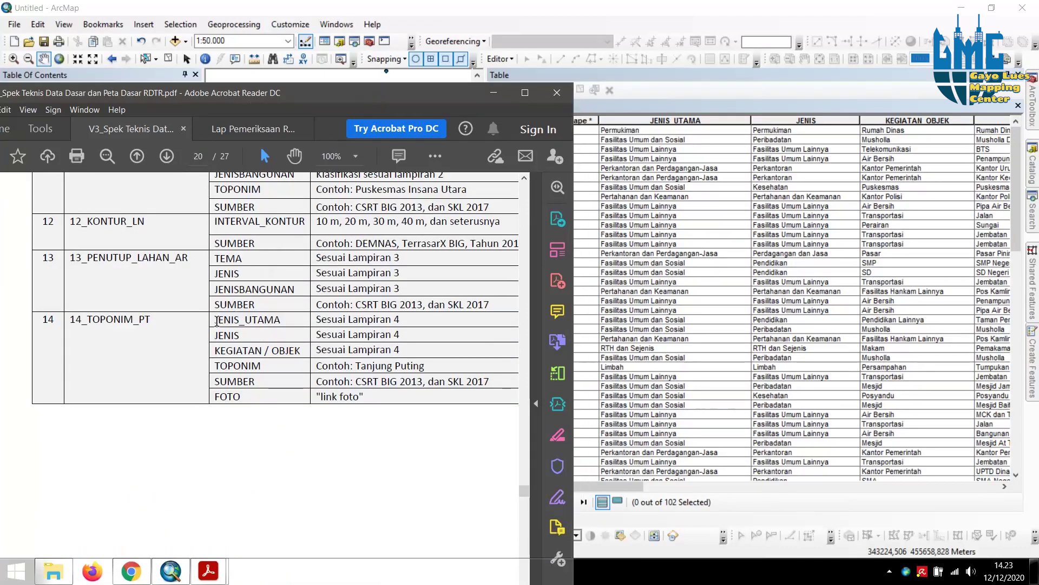
# - Review the required 14_TOPONIM_PT fields in the specification table, from JENIS_UTAMA through FOTO
pyautogui.click(217, 321)
pyautogui.moveTo(217, 321); pyautogui.dragTo(241, 404)
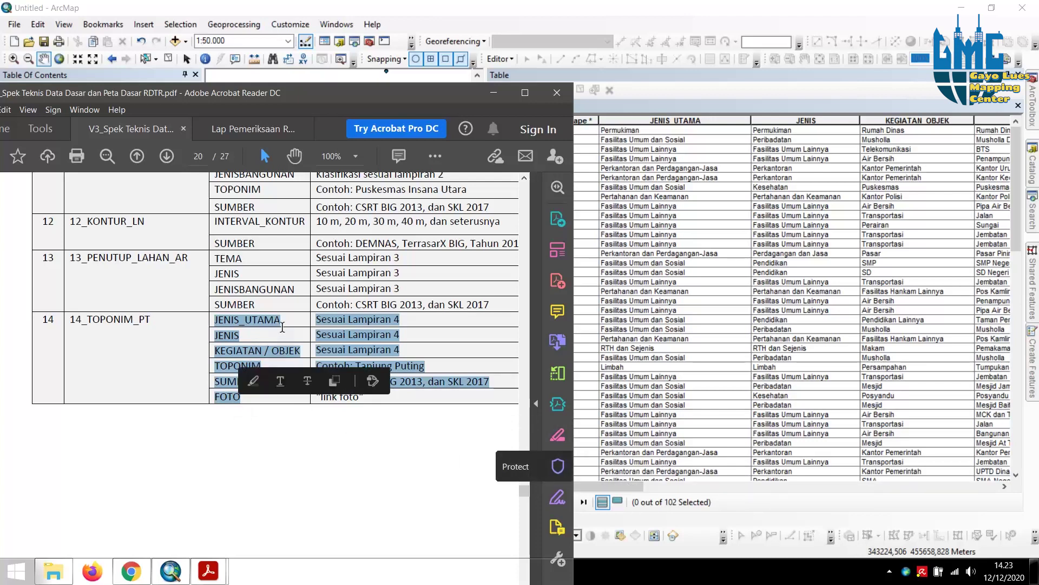
pyautogui.click(282, 327)
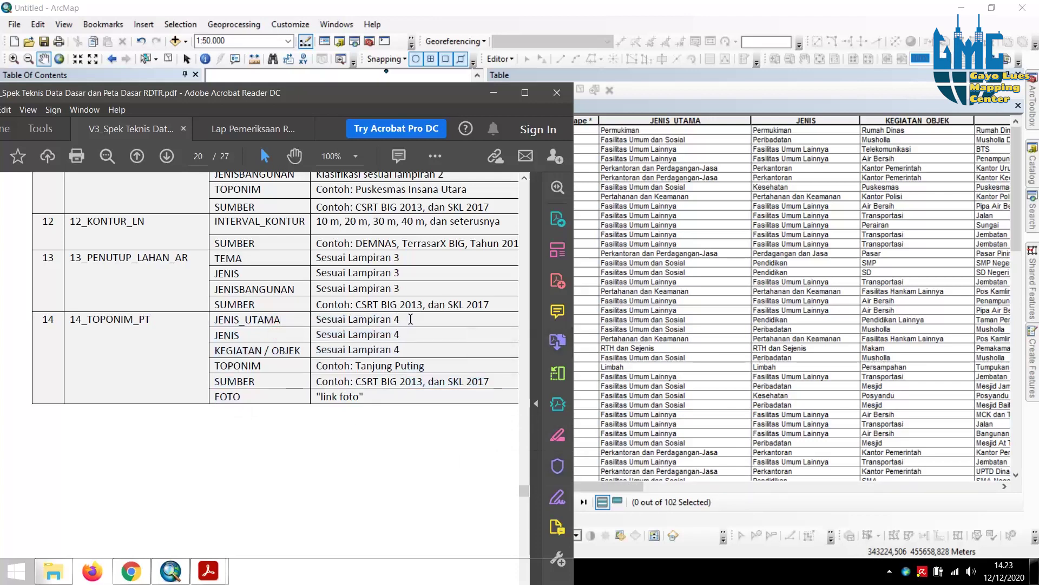
# - Switch to ArcMap and sort the _14_TOPONIM_PT attribute table by JENIS_UTAMA in descending order
pyautogui.click(679, 378)
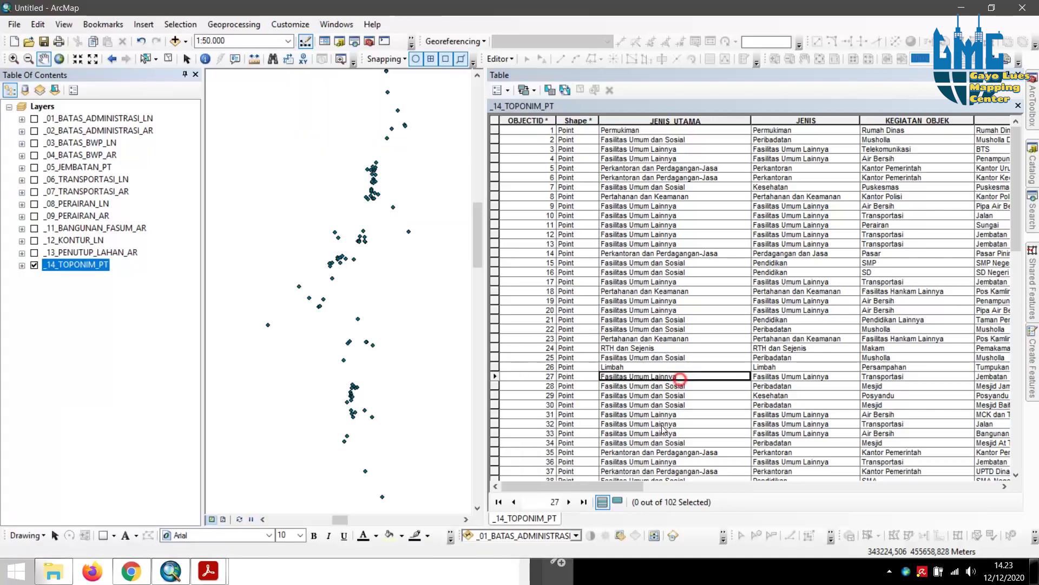
pyautogui.rightClick(697, 119)
pyautogui.click(718, 142)
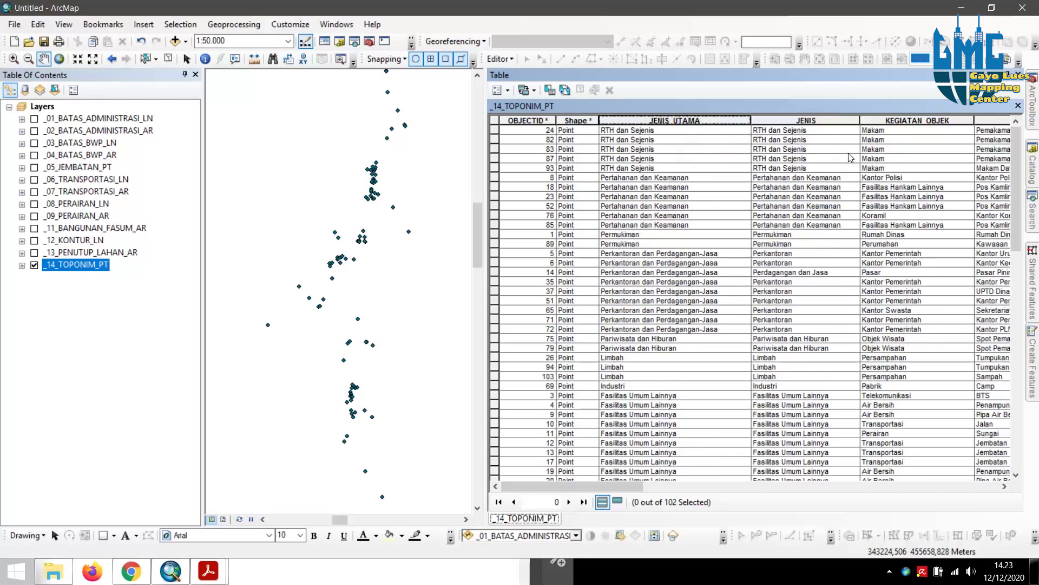
pyautogui.click(629, 132)
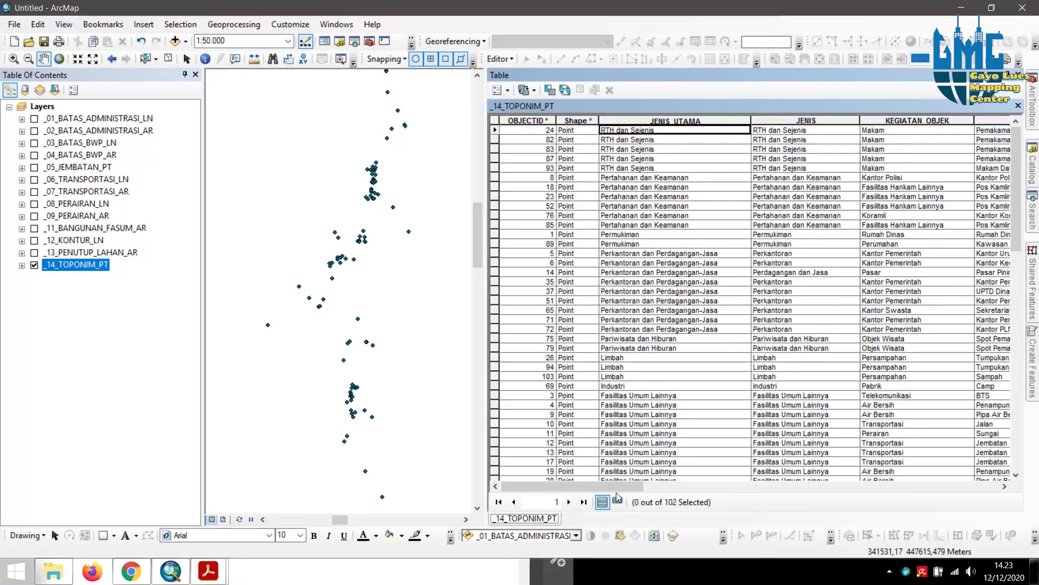
# - Examine the TOPONIM and SUMBER columns at the end of the _14_TOPONIM_PT attribute table
pyautogui.click(644, 483)
pyautogui.moveTo(644, 484); pyautogui.dragTo(974, 452)
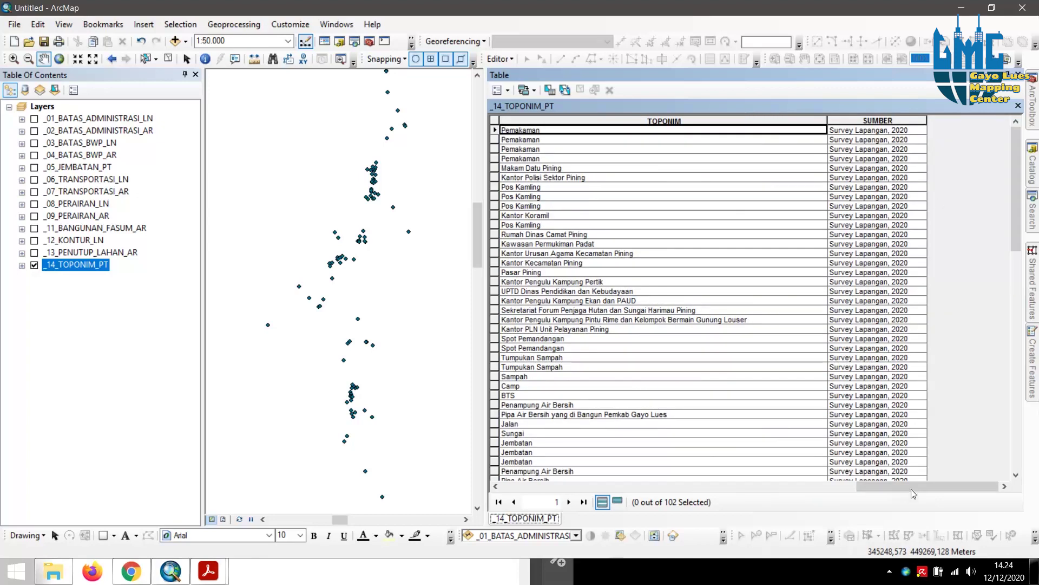
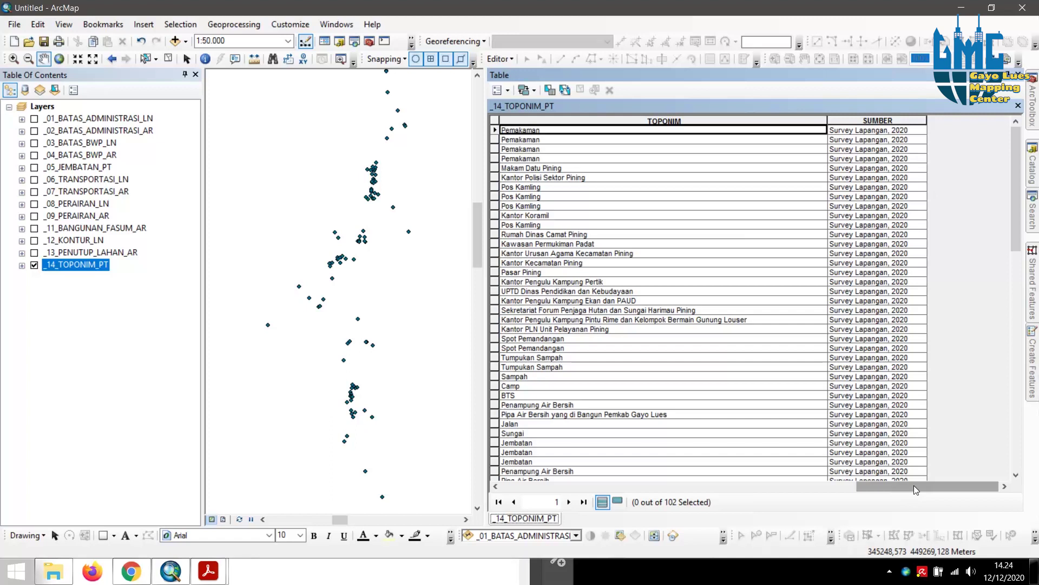
pyautogui.click(908, 120)
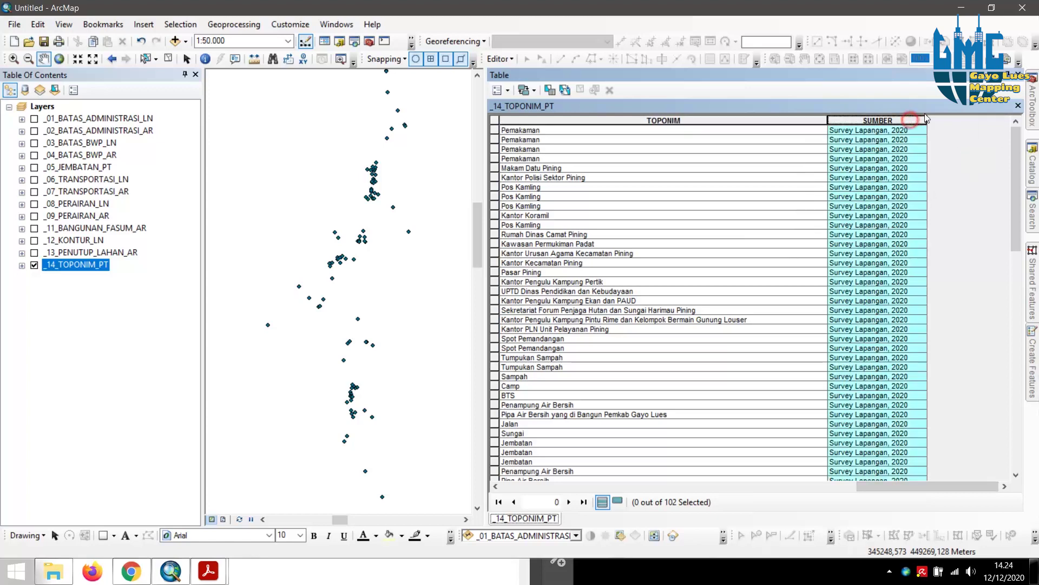
# - Switch to the specification PDF and check the FOTO field and its "link foto" content for 14_TOPONIM_PT
pyautogui.moveTo(208, 571)
pyautogui.click(160, 520)
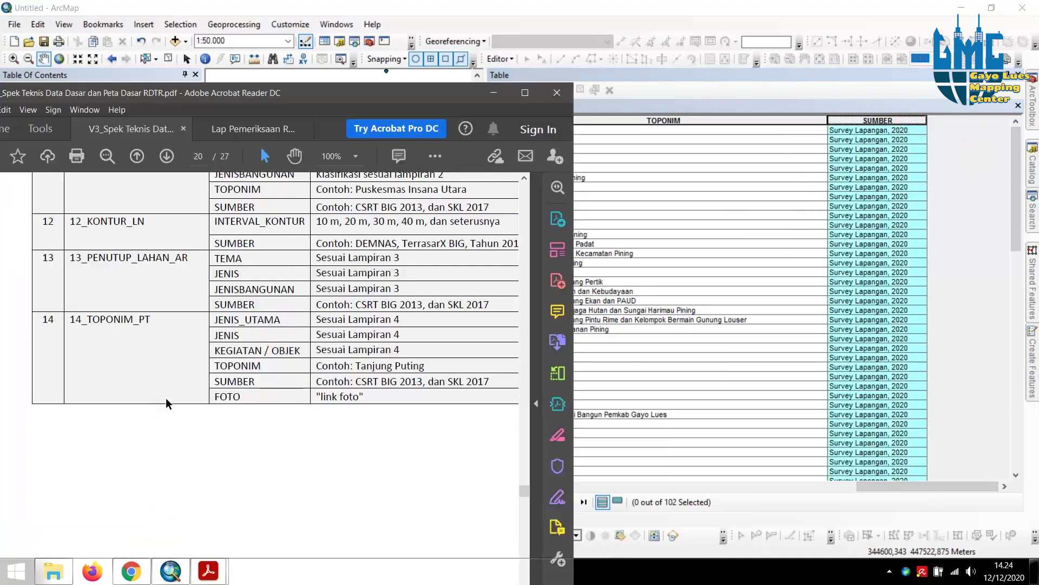
pyautogui.moveTo(215, 398); pyautogui.dragTo(238, 402)
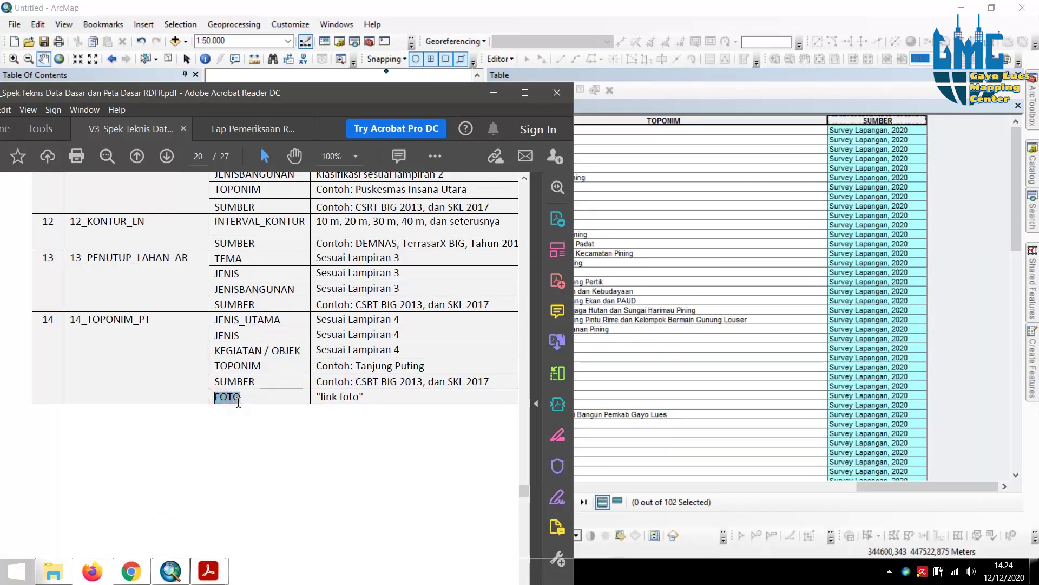
pyautogui.moveTo(318, 397); pyautogui.dragTo(356, 398)
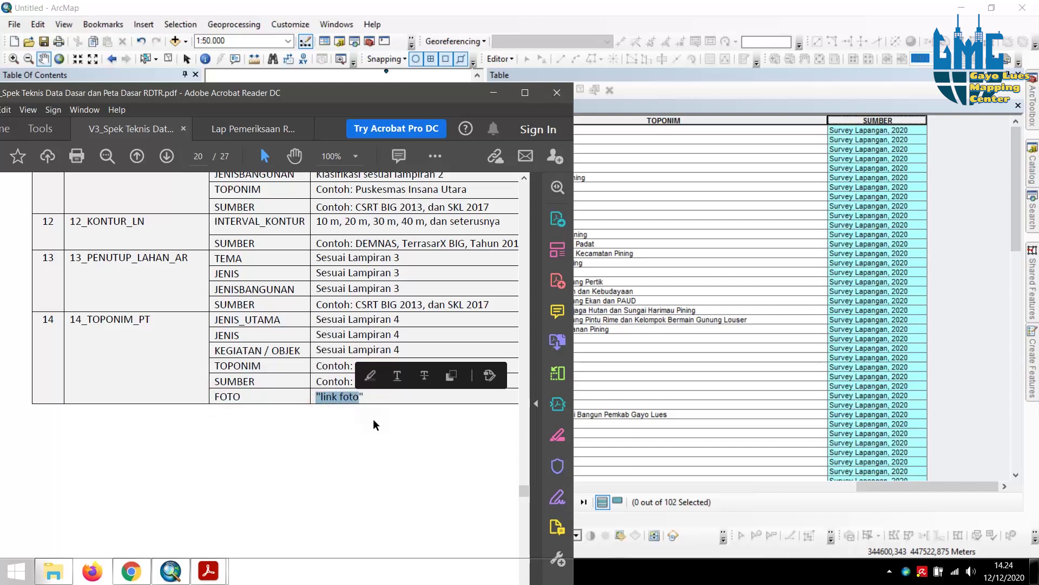
pyautogui.click(396, 465)
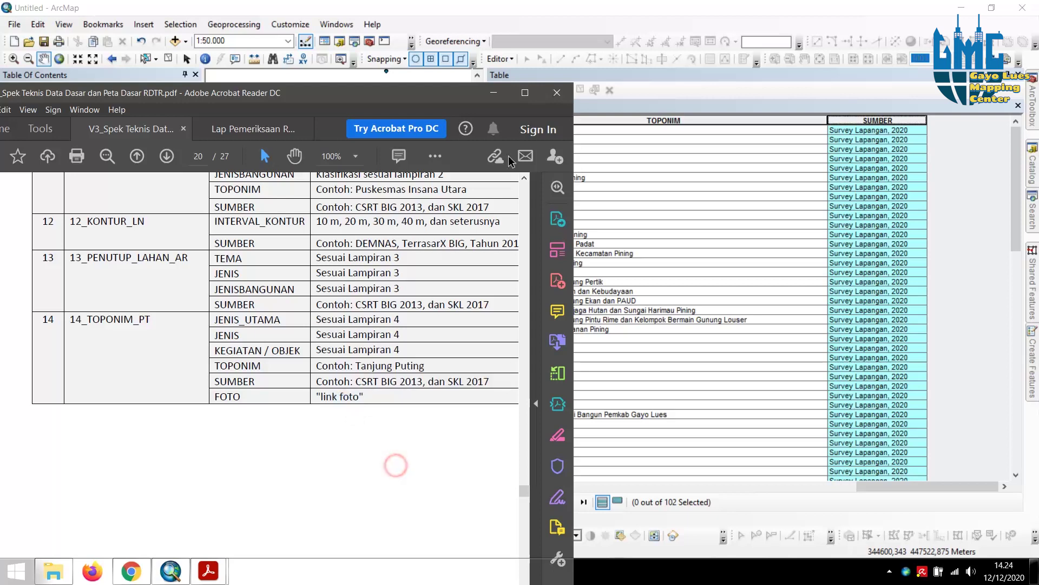
pyautogui.click(558, 93)
pyautogui.press('Return')
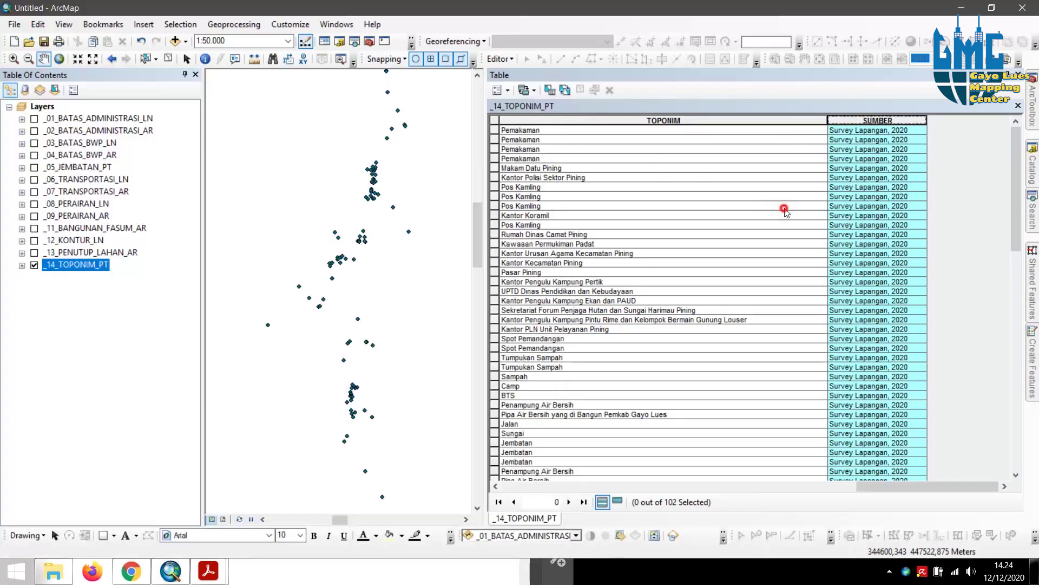
# - Return to ArcMap, identify the Bangunan Pintu Air toponym point on the map, list its photo attachments, and close the results
pyautogui.click(785, 206)
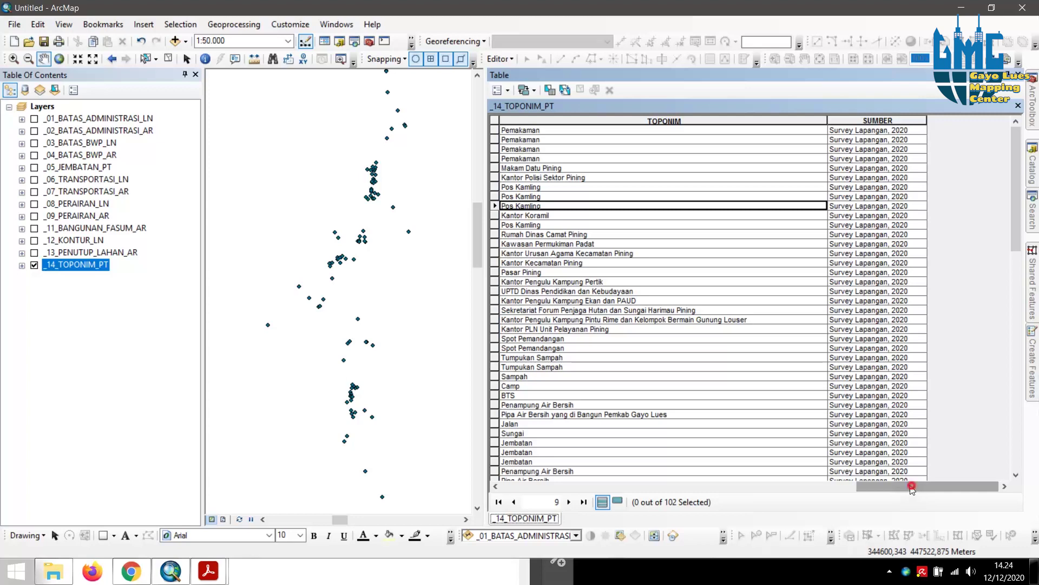
pyautogui.moveTo(911, 486)
pyautogui.mouseDown()
pyautogui.moveTo(869, 479)
pyautogui.moveTo(914, 483)
pyautogui.mouseUp()
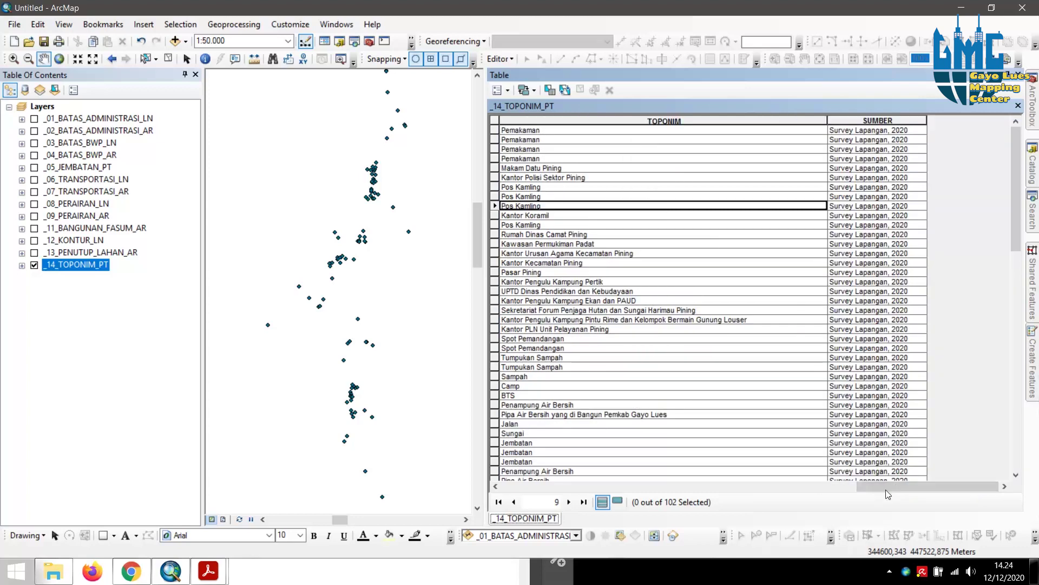
pyautogui.click(206, 59)
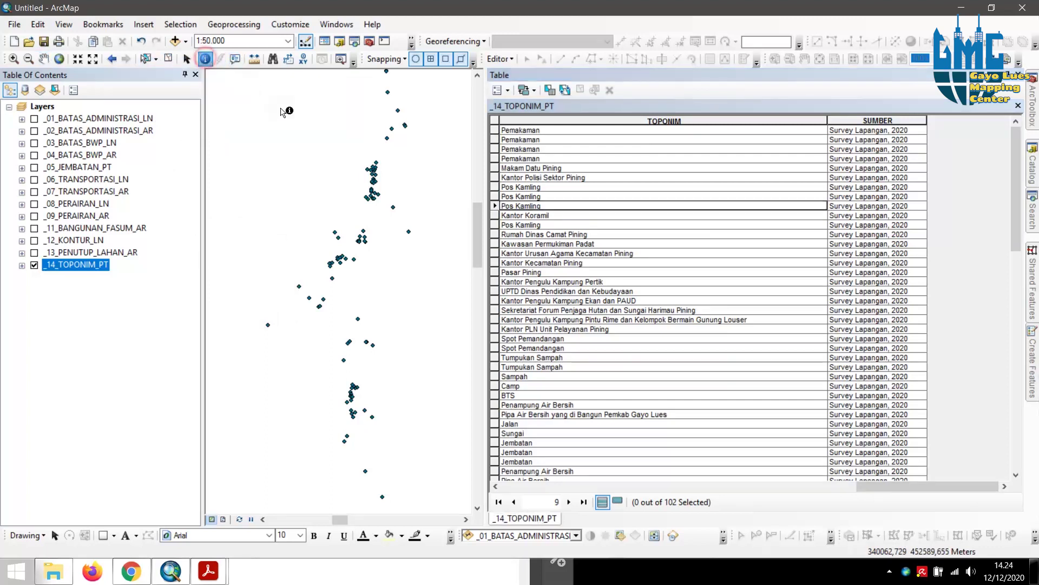
pyautogui.click(393, 205)
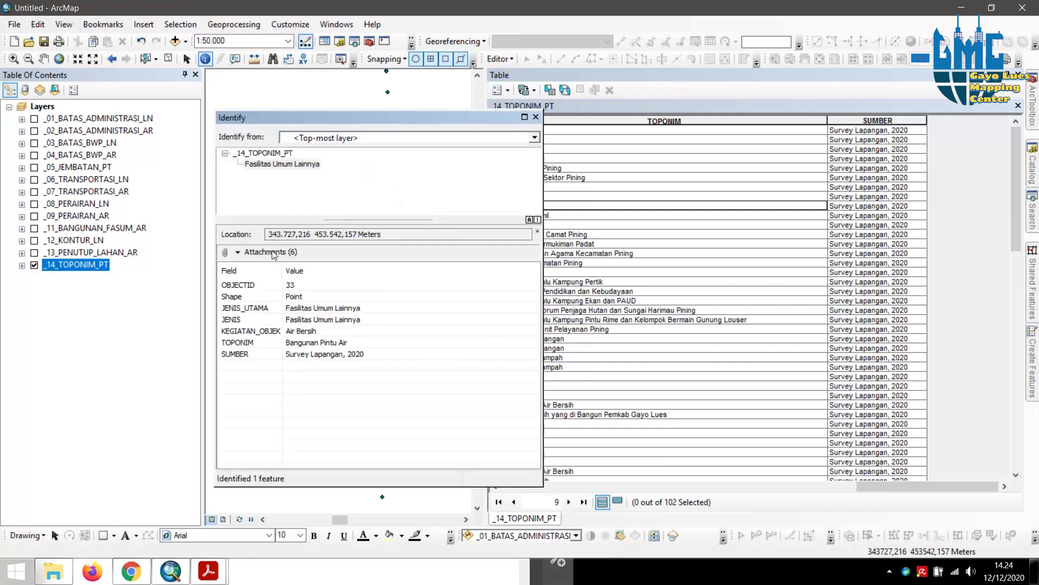
pyautogui.click(237, 252)
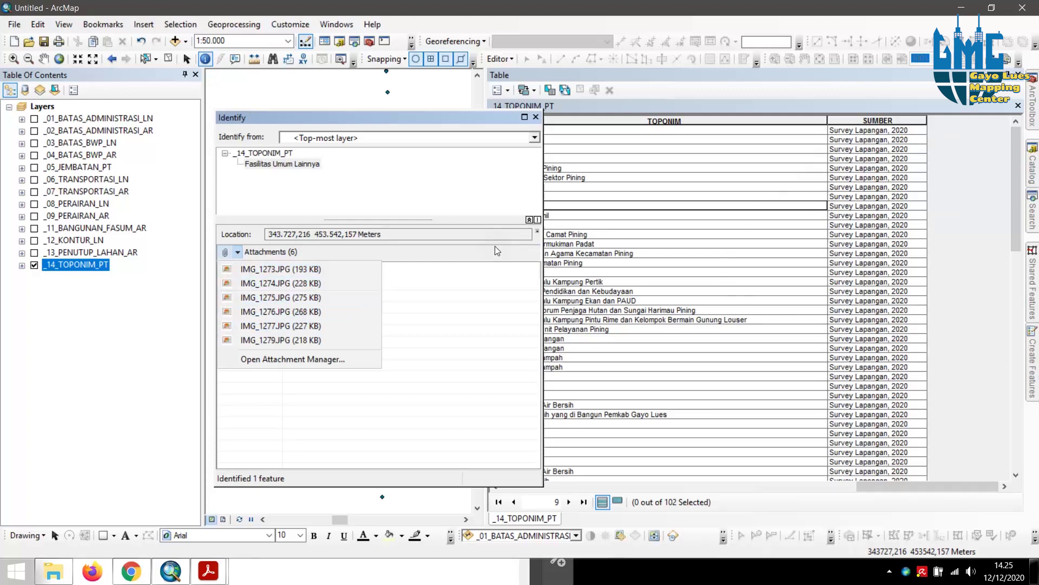
pyautogui.click(458, 252)
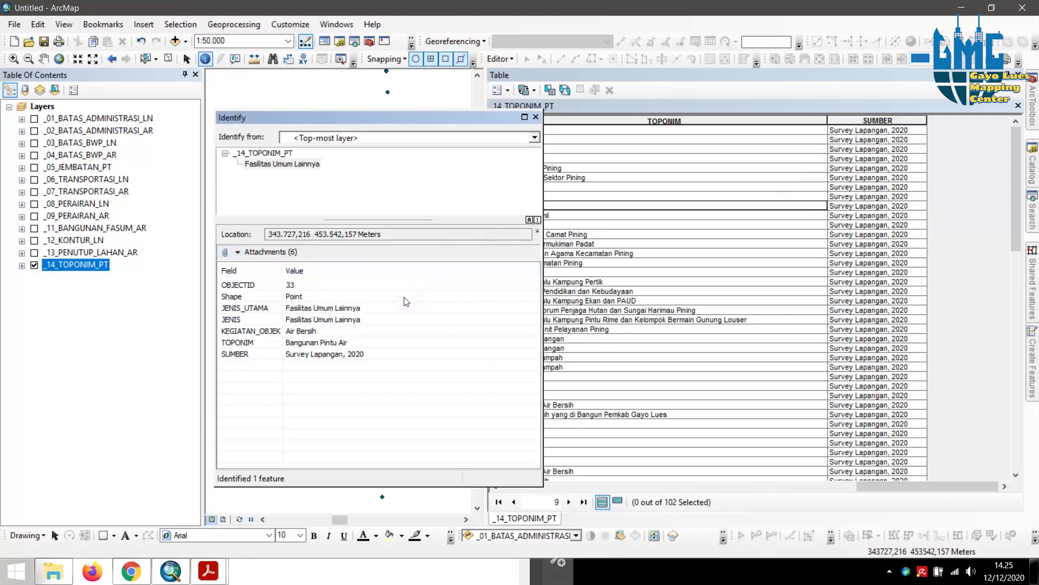
pyautogui.click(237, 253)
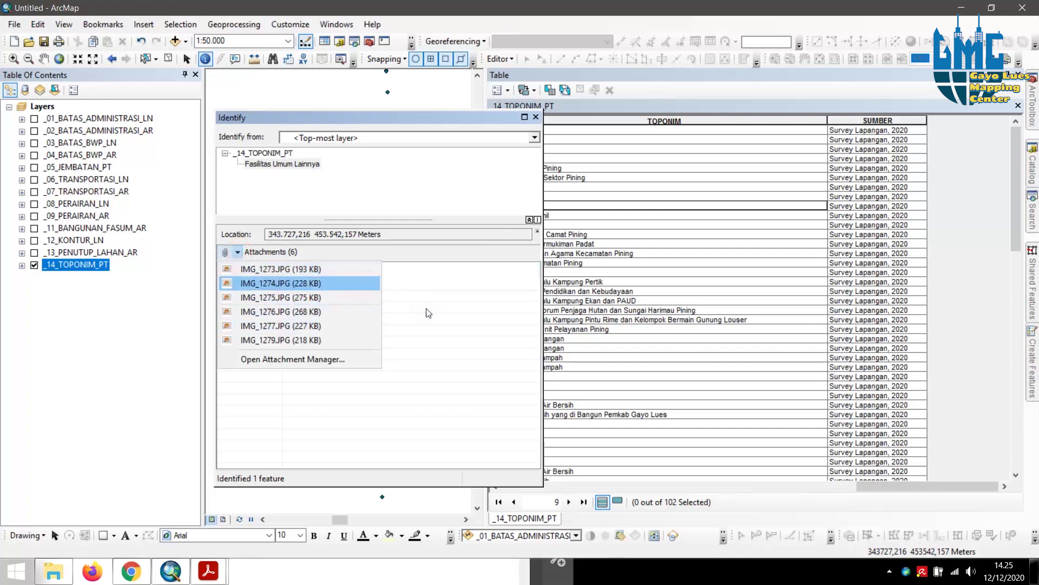
pyautogui.click(536, 117)
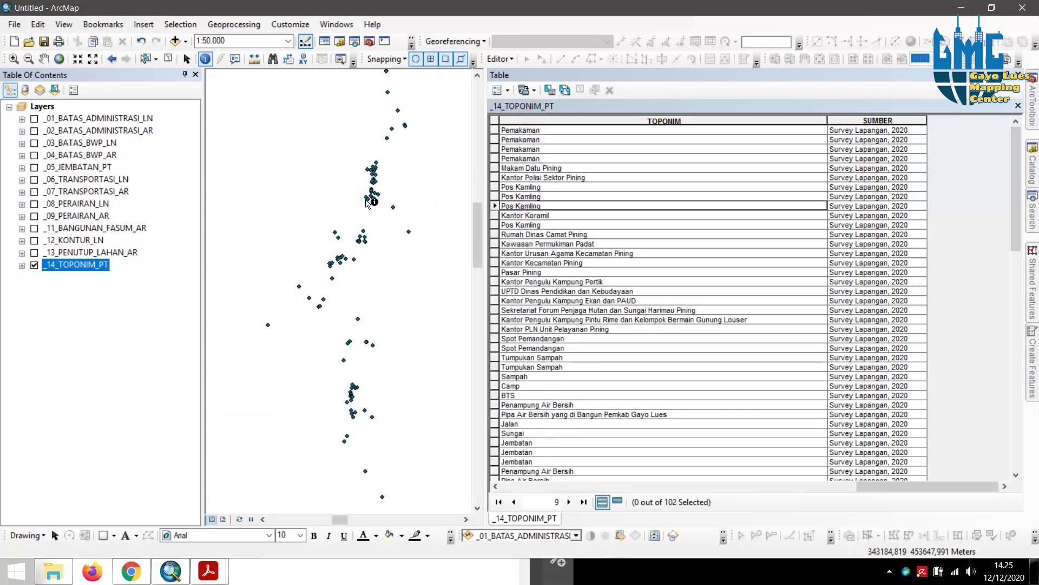
# - Identify the Jalan toponym point with OBJECTID 70, list its photo attachments, and close the results
pyautogui.click(335, 232)
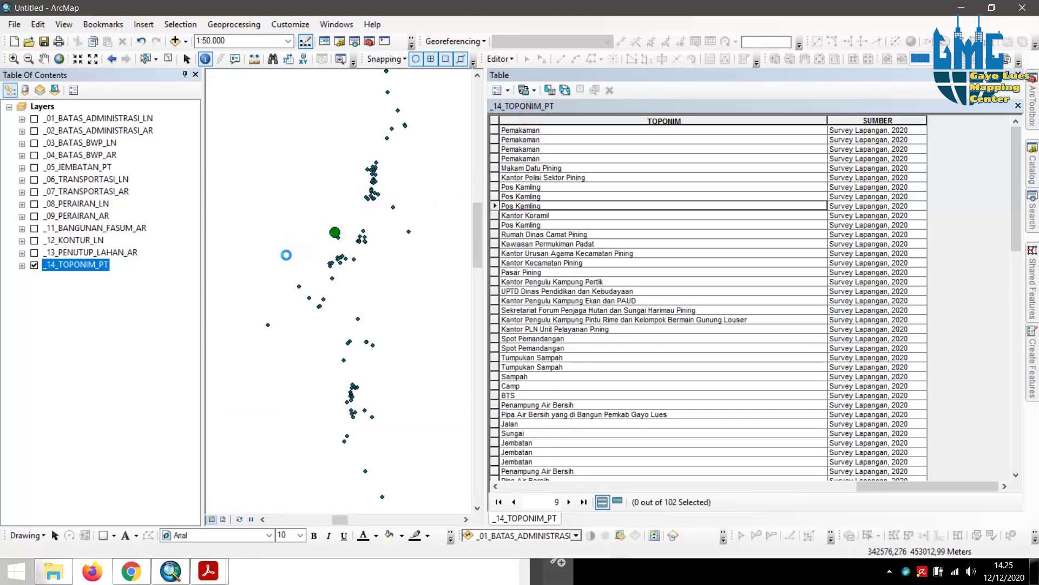
pyautogui.click(238, 251)
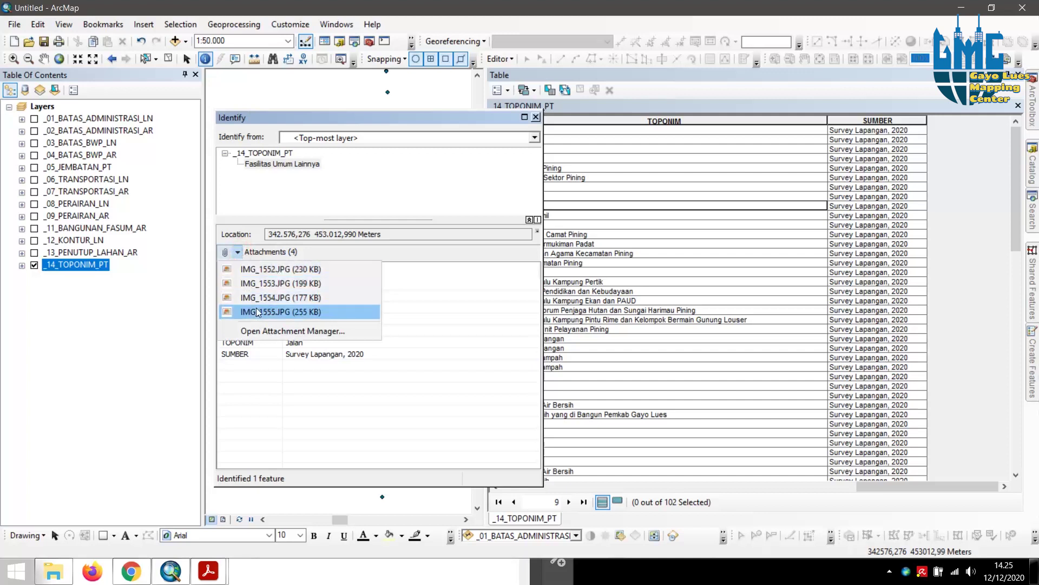
pyautogui.click(536, 117)
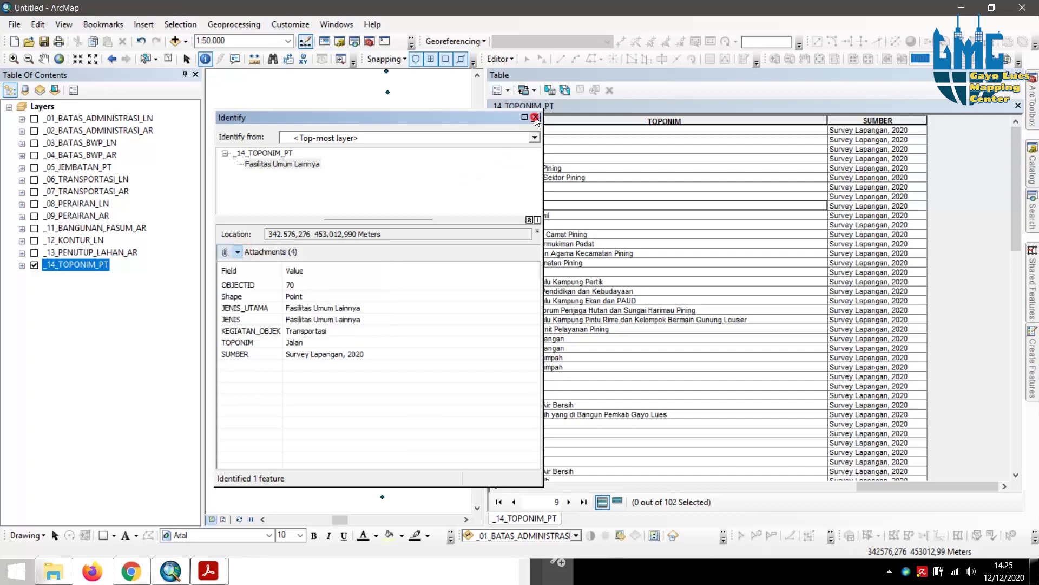
pyautogui.click(536, 117)
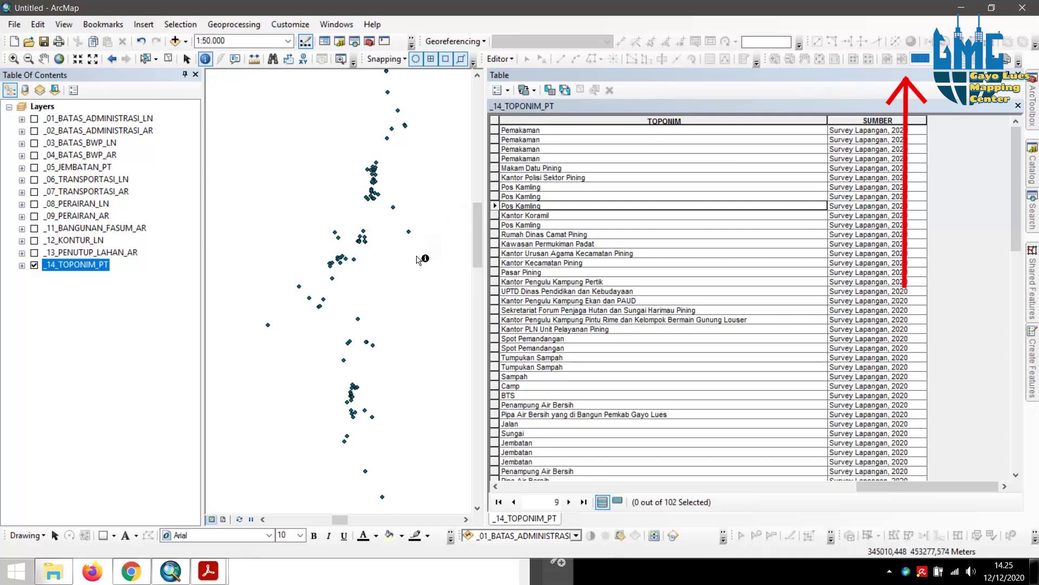
# - Close the _14_TOPONIM_PT attribute table, switch to the specification PDF, cancel its tab-closing prompt, and maximize the window
pyautogui.click(1018, 74)
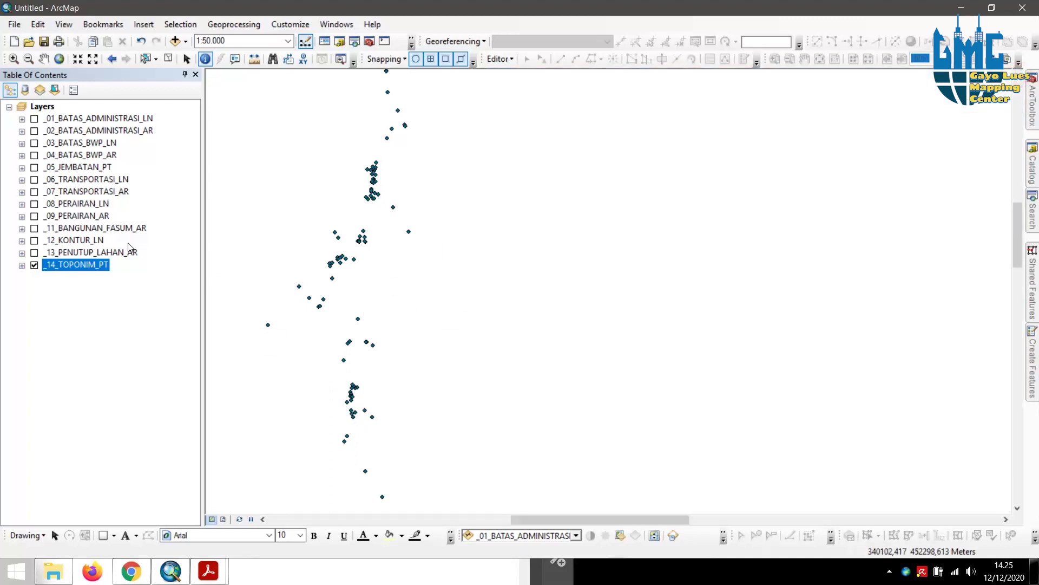
pyautogui.moveTo(208, 569)
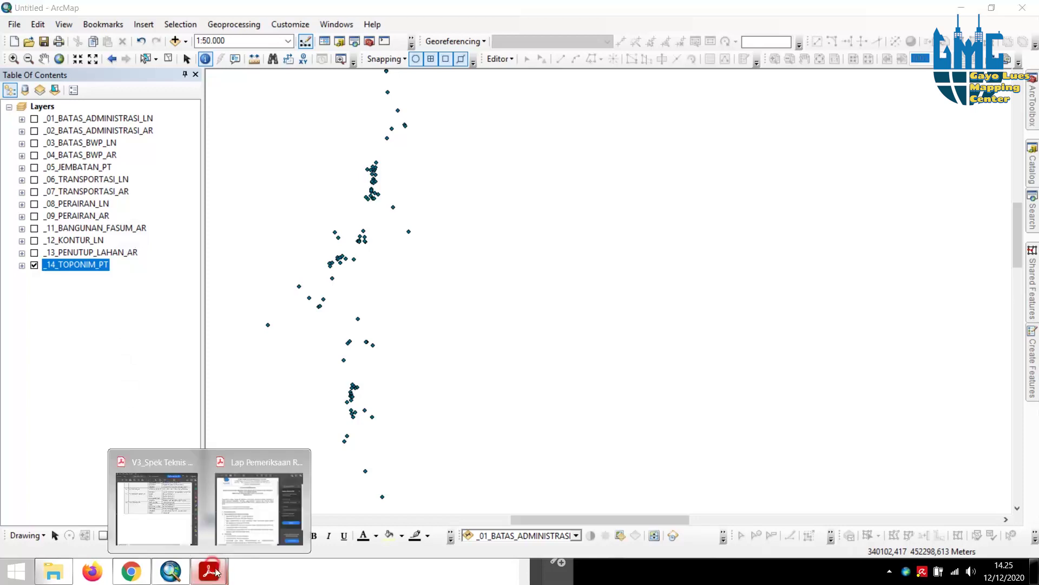
pyautogui.click(173, 515)
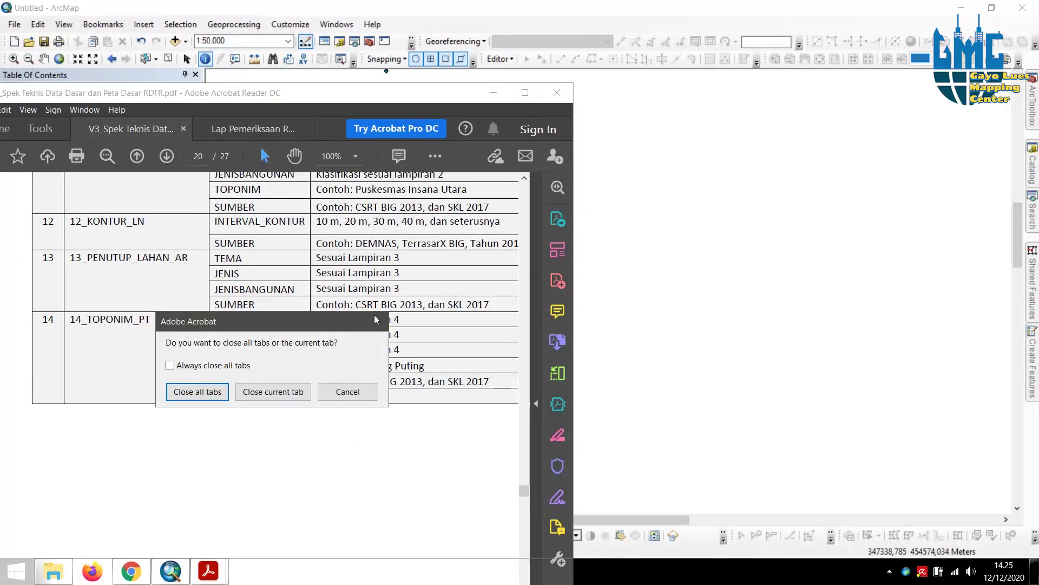
pyautogui.click(367, 389)
pyautogui.click(524, 93)
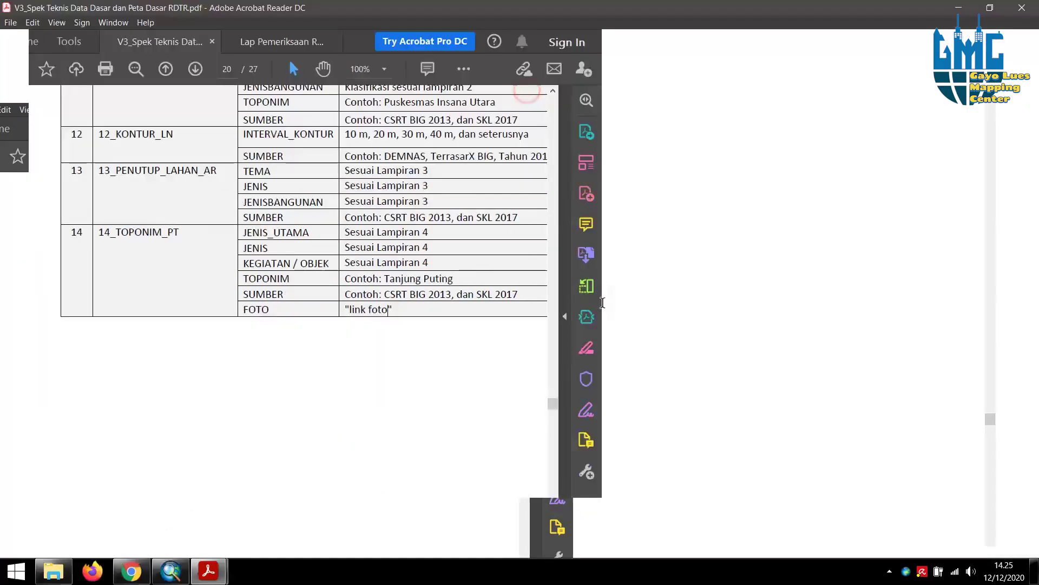
# - Review the data structure and attribute table of Lampiran 1 on page 19 of the specification
pyautogui.scroll(8, 603, 295)
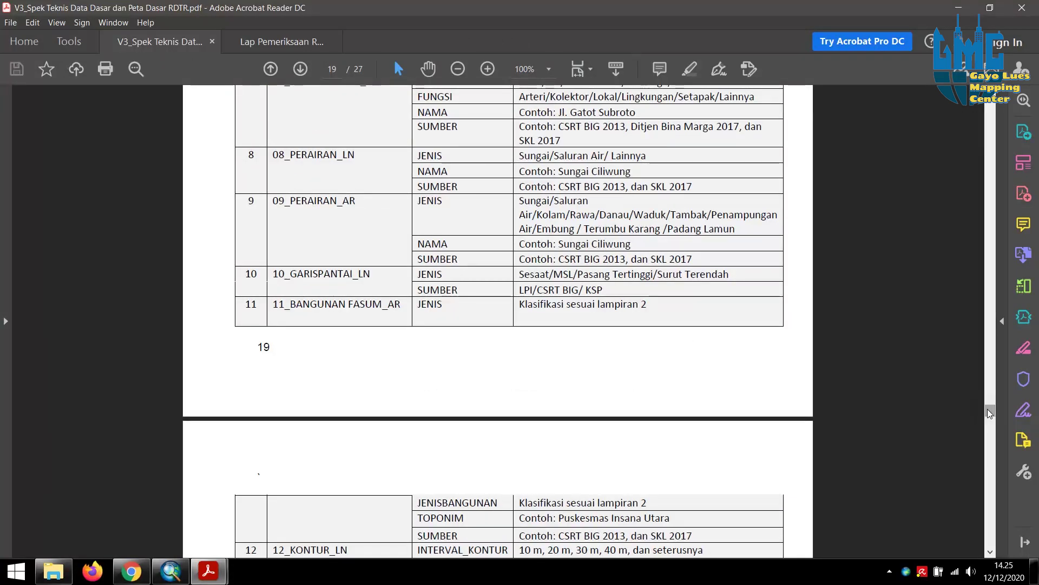
pyautogui.moveTo(988, 410)
pyautogui.mouseDown()
pyautogui.moveTo(994, 379)
pyautogui.moveTo(990, 401)
pyautogui.mouseUp()
pyautogui.scroll(-3, 470, 135)
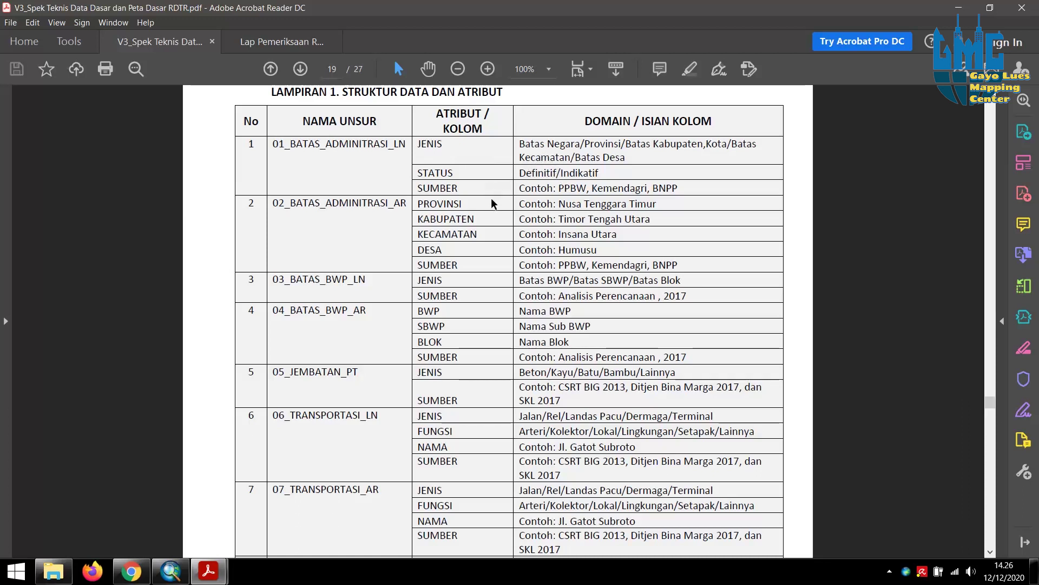
pyautogui.scroll(1, 389, 177)
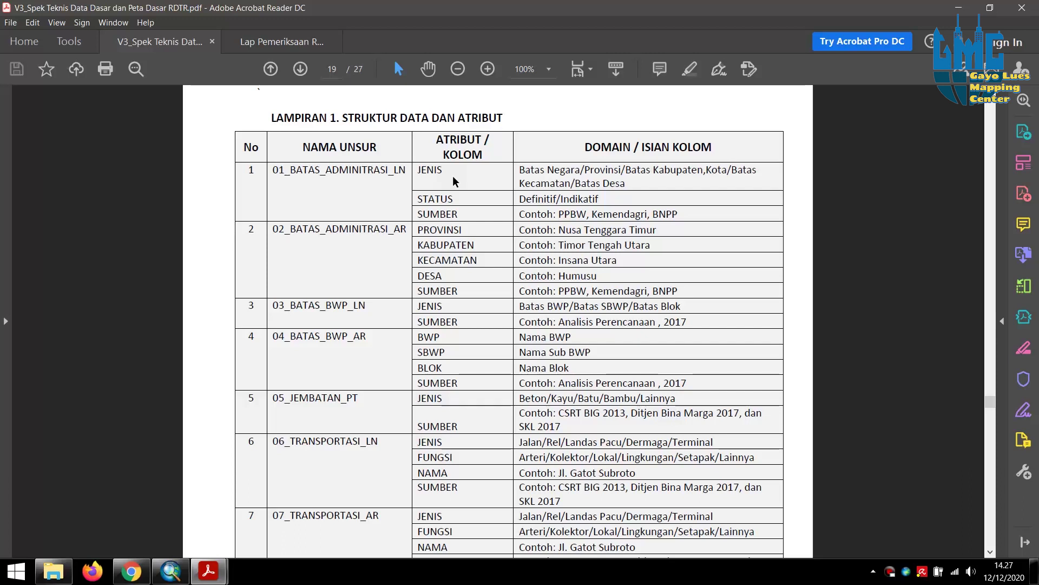
# - Switch to Chrome to view the Sumber Data Citra dan Peta Dasar download folder, and return to the specification PDF
pyautogui.click(131, 571)
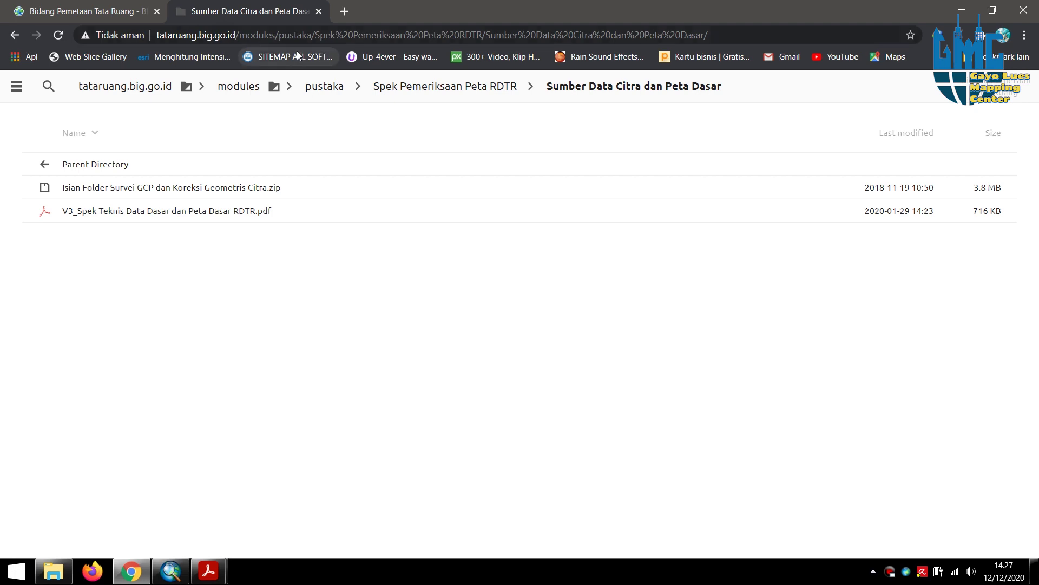
pyautogui.click(965, 8)
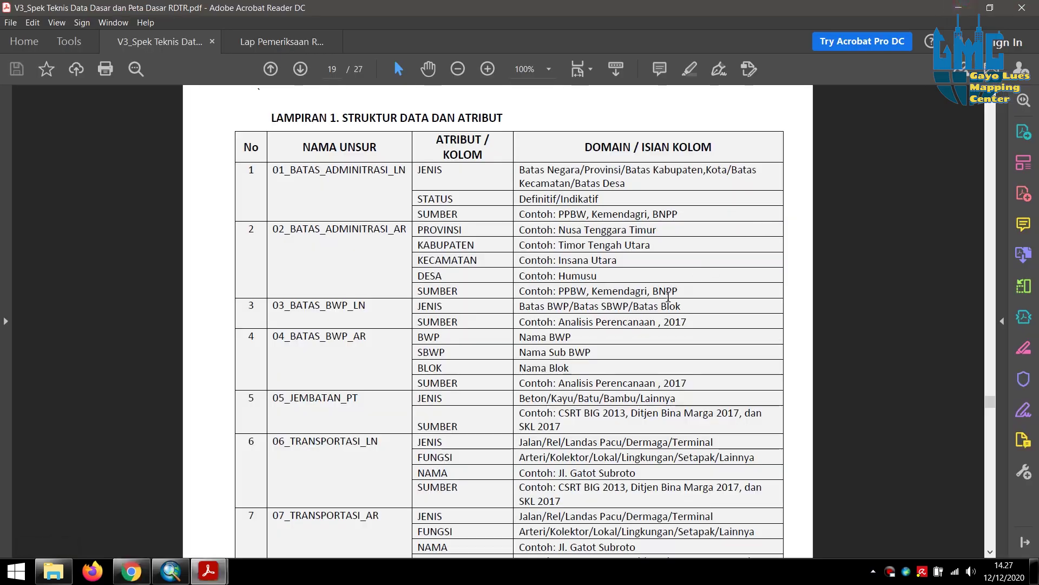